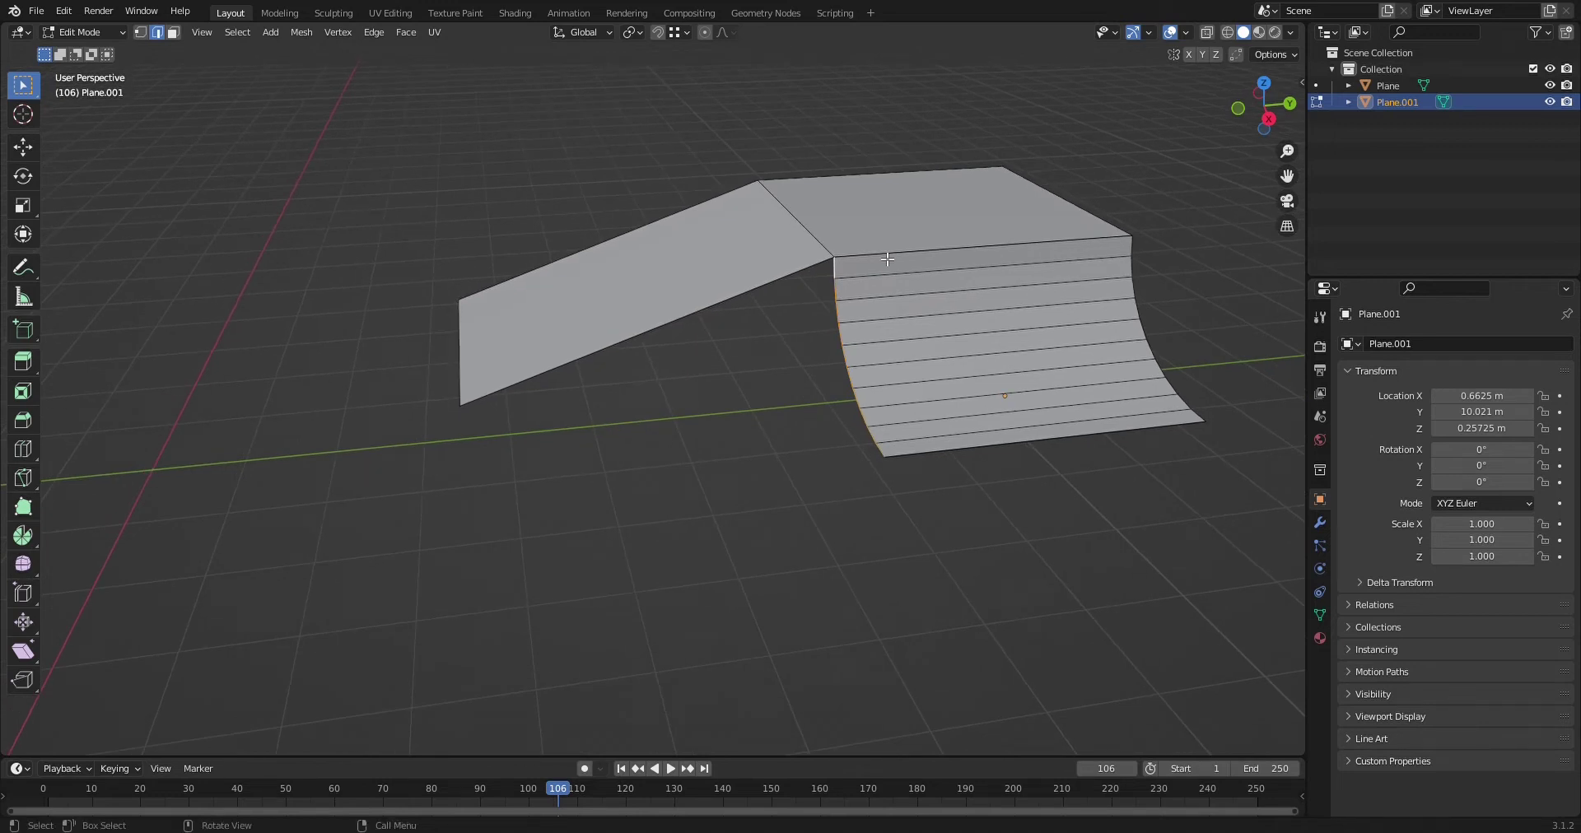
Step: Examine the open side between the sloped ramp and the curved quarter pipe on Plane.001 in object and edit mode
{"action": "middle_click_drag", "start_coordinate": [887, 259], "coordinate": [955, 284], "text": "shift"}
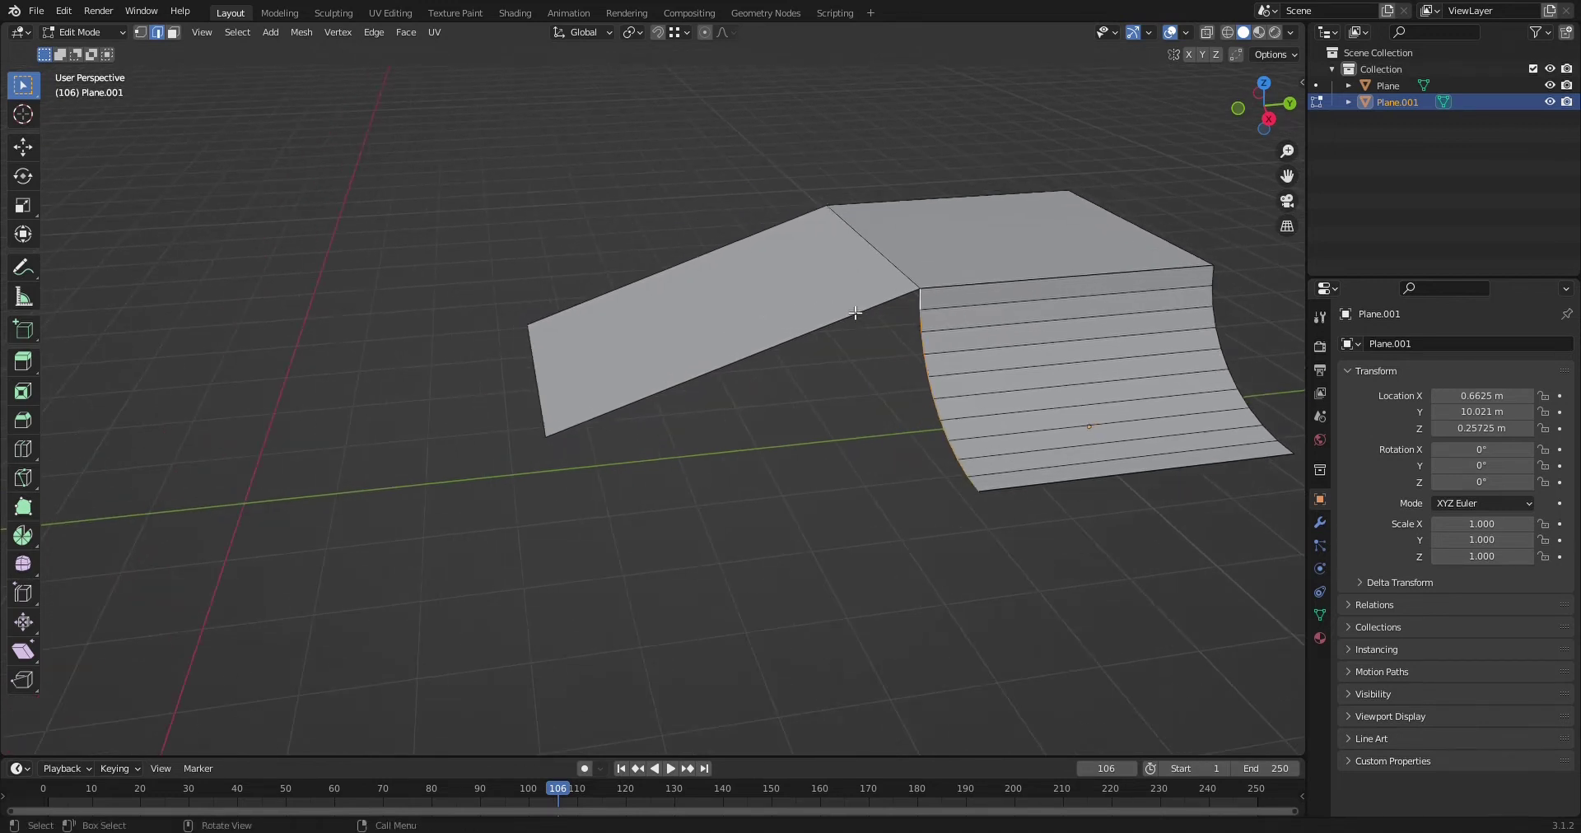
{"action": "key", "text": "Tab"}
{"action": "scroll", "coordinate": [846, 309], "scroll_direction": "up", "scroll_amount": 4}
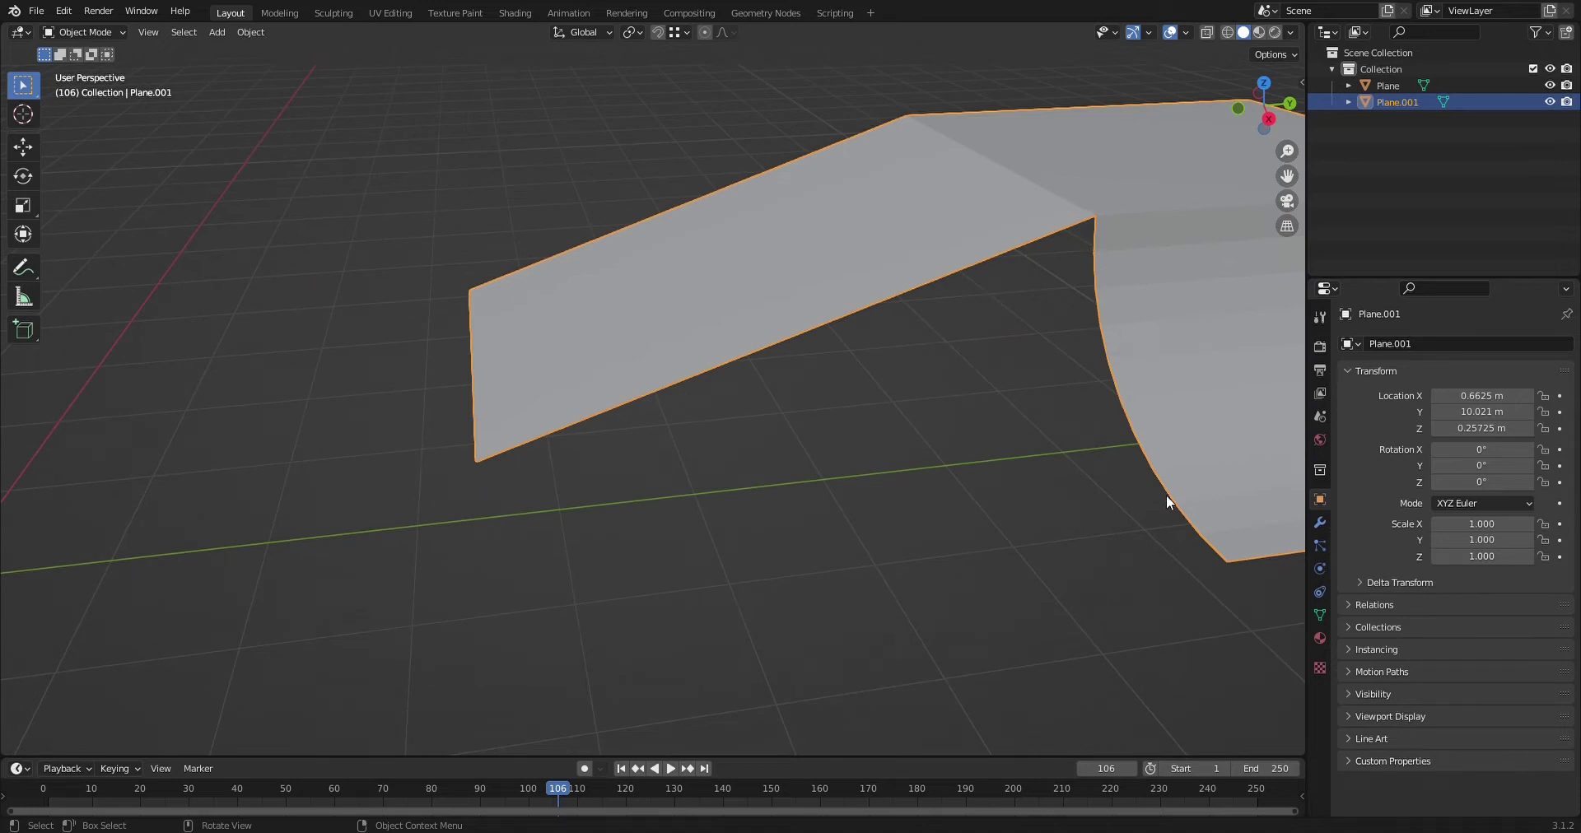
{"action": "middle_click_drag", "start_coordinate": [1074, 294], "coordinate": [970, 370]}
{"action": "key", "text": "Tab"}
{"action": "key", "text": "Tab"}
{"action": "left_click", "coordinate": [1056, 314]}
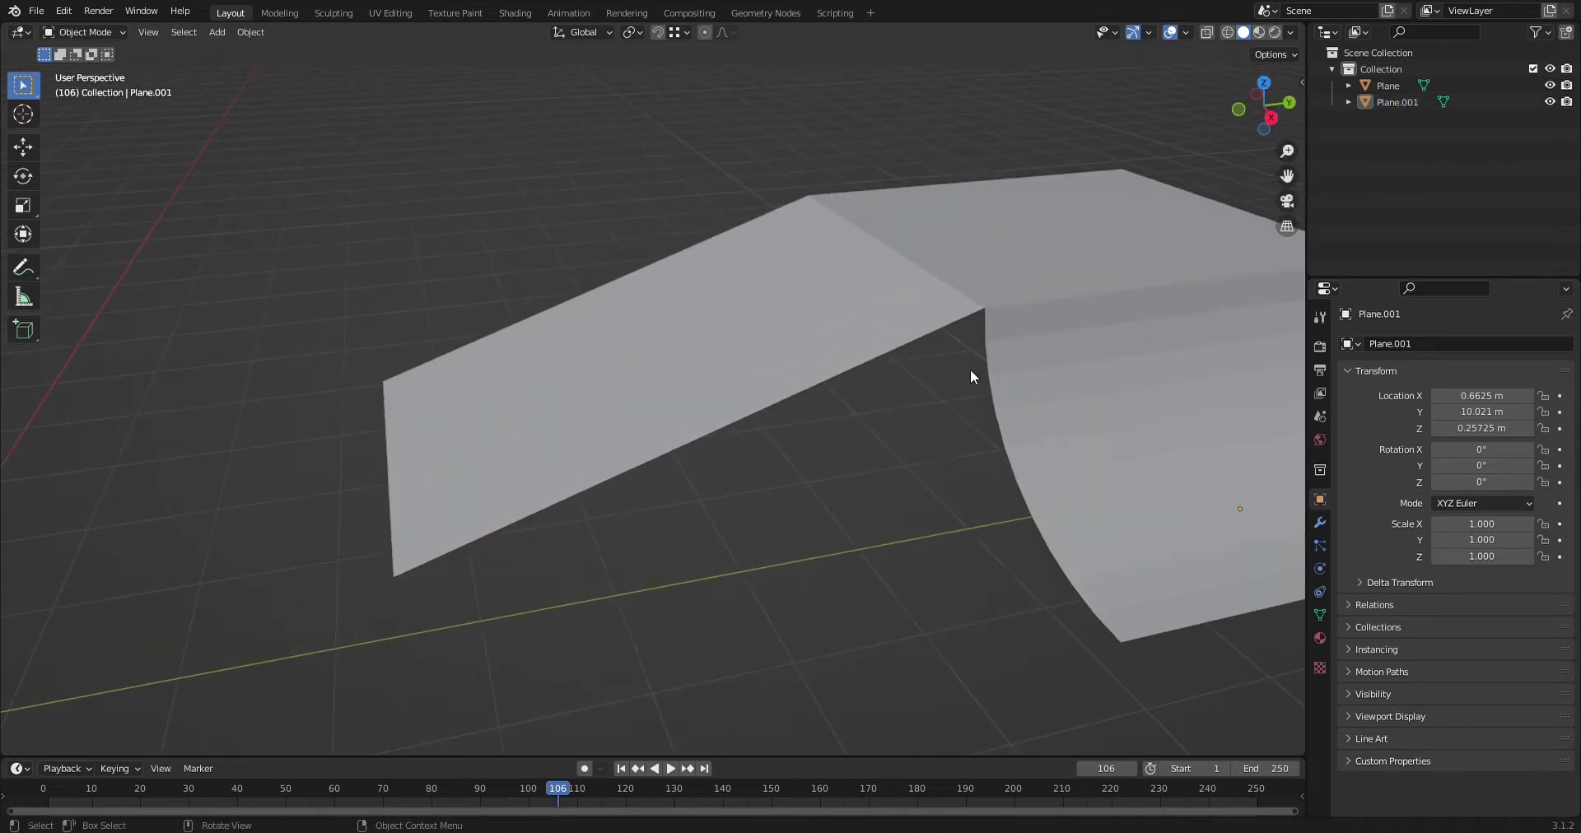
{"action": "left_click", "coordinate": [950, 332]}
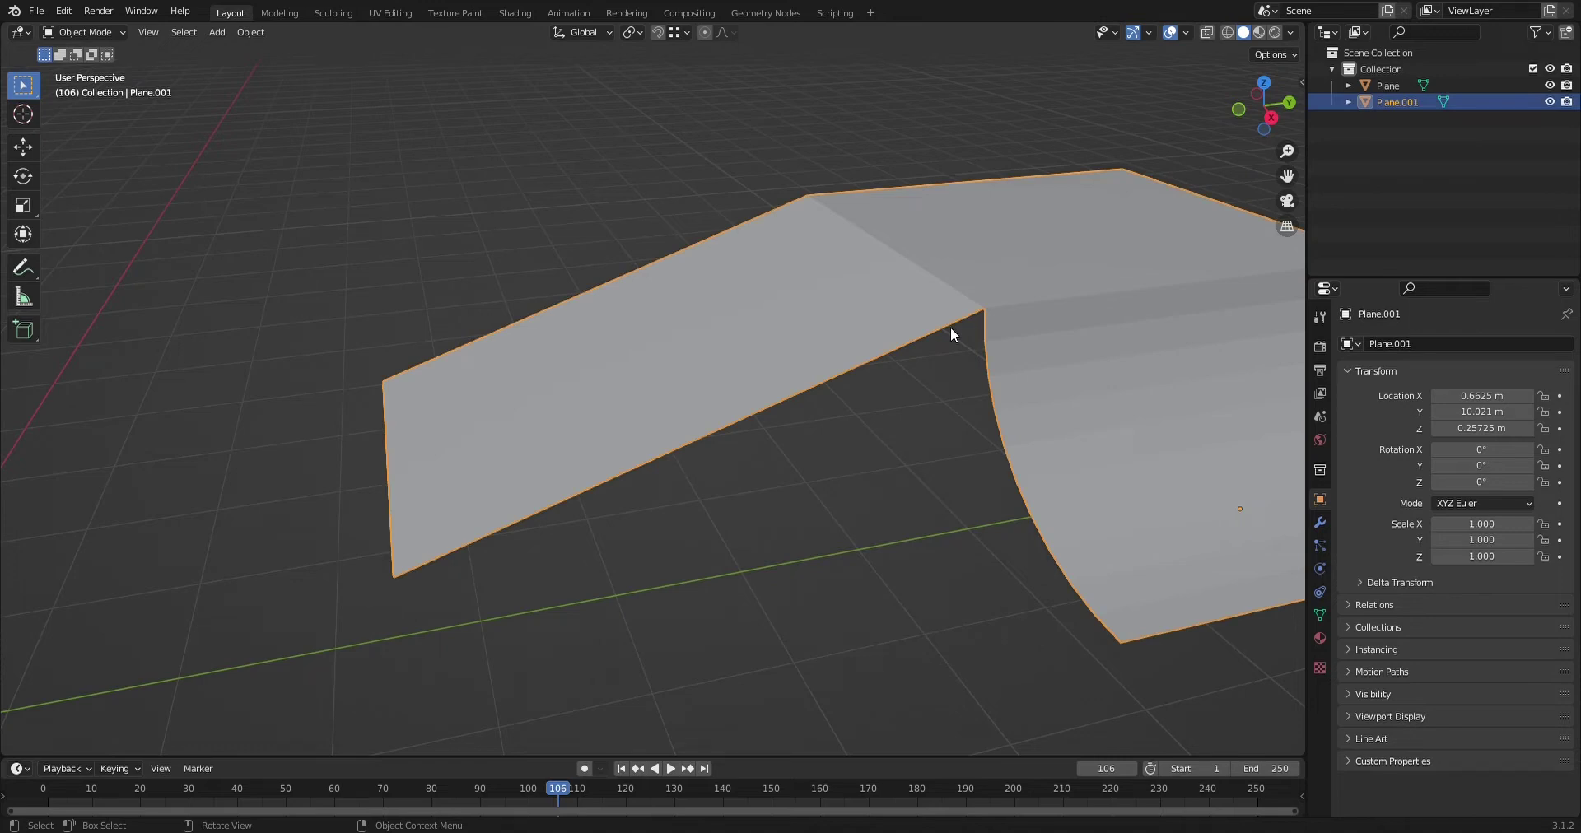
{"action": "key", "text": "Tab"}
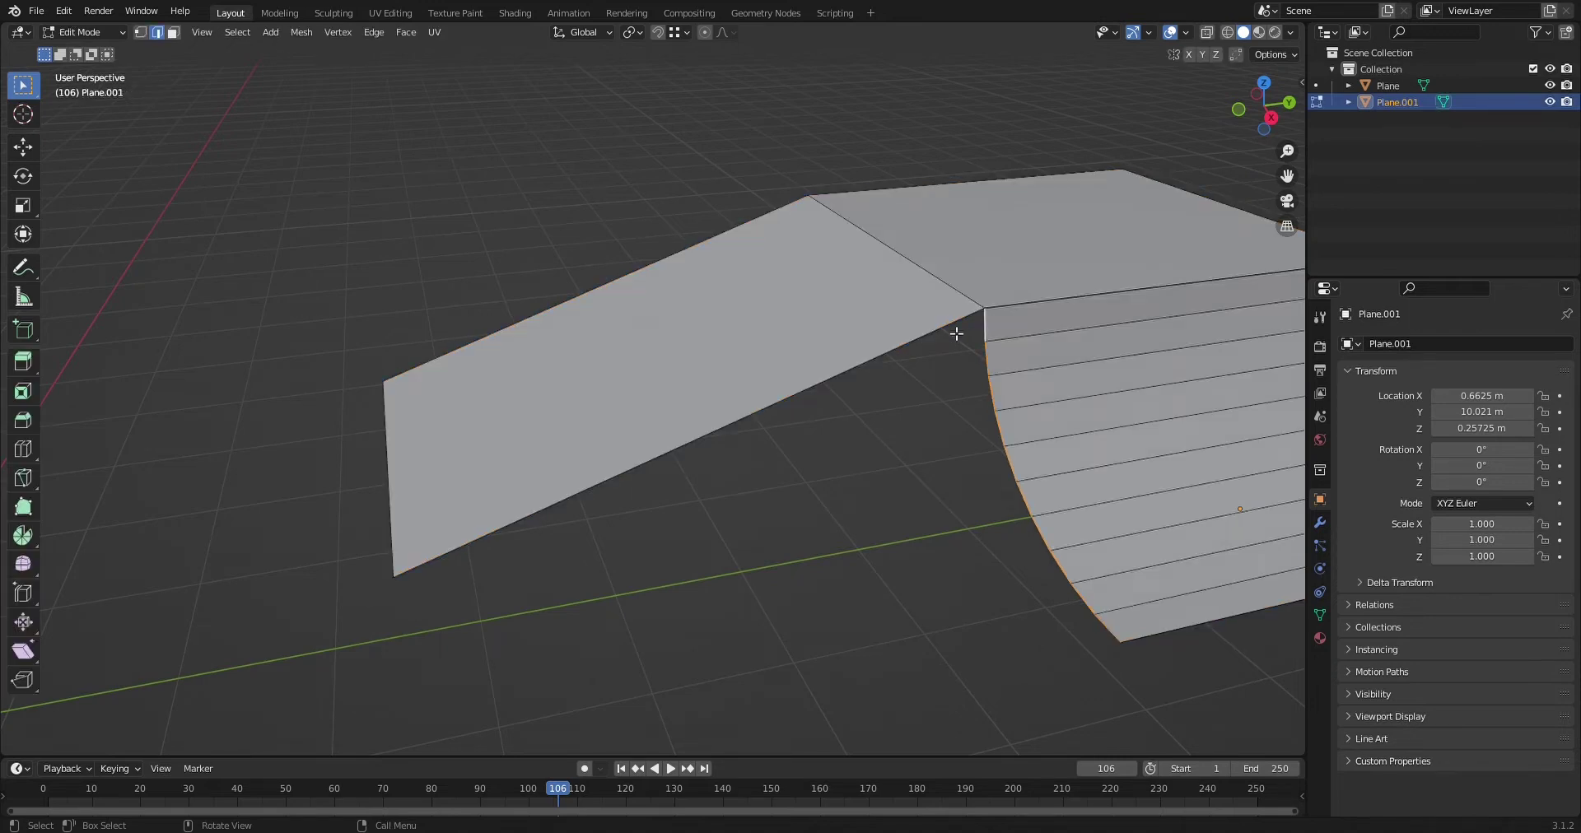
{"action": "key", "text": "Tab"}
{"action": "scroll", "coordinate": [947, 395], "scroll_direction": "down", "scroll_amount": 4}
{"action": "middle_click_drag", "start_coordinate": [943, 414], "coordinate": [780, 466]}
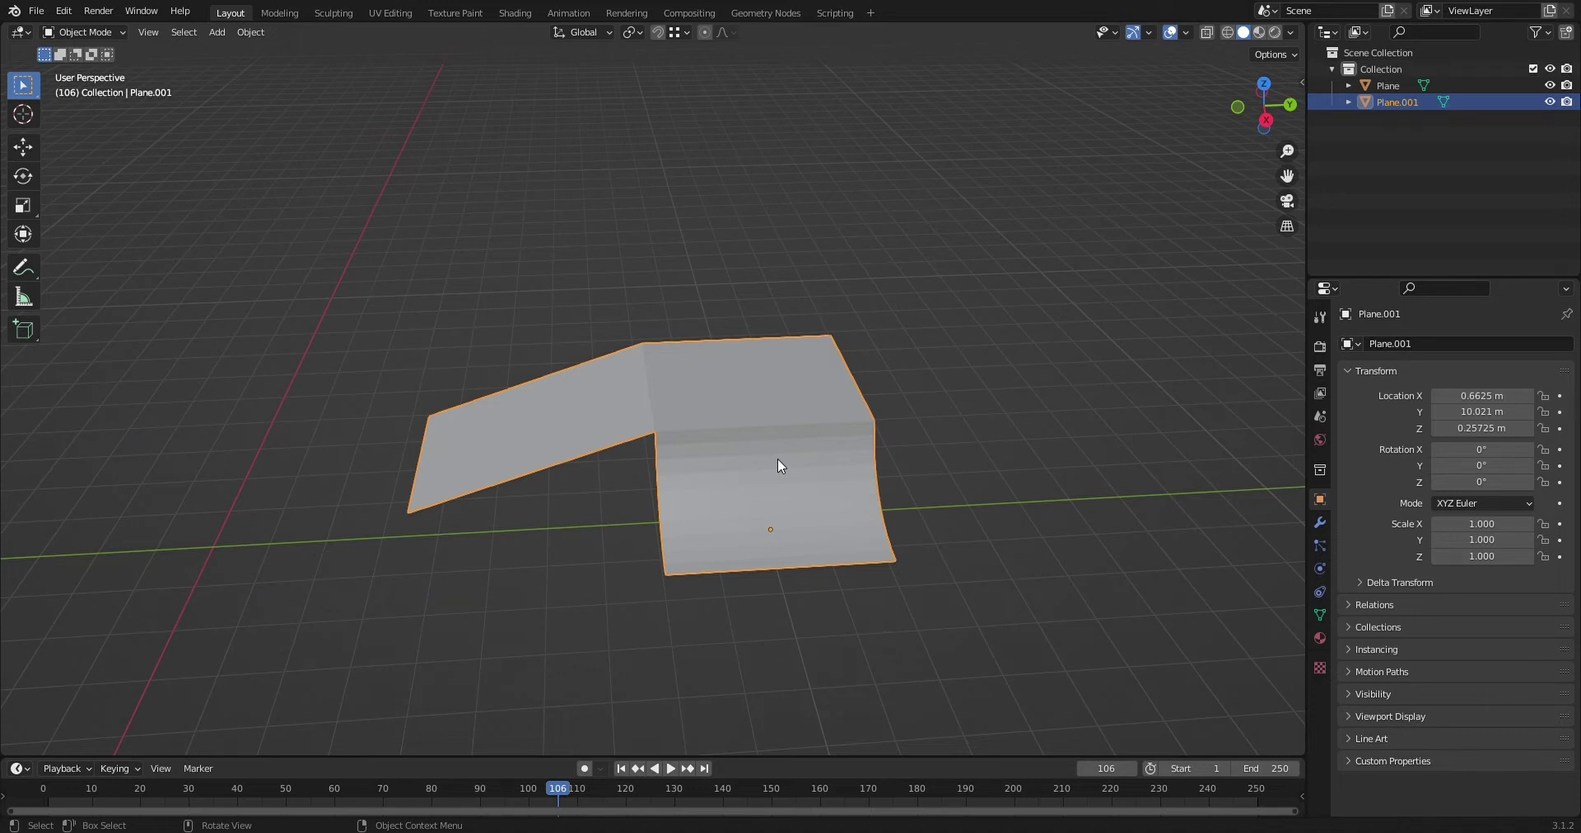
{"action": "scroll", "coordinate": [784, 502], "scroll_direction": "up", "scroll_amount": 4}
{"action": "middle_click_drag", "start_coordinate": [766, 527], "coordinate": [846, 507]}
{"action": "scroll", "coordinate": [823, 511], "scroll_direction": "down", "scroll_amount": 5}
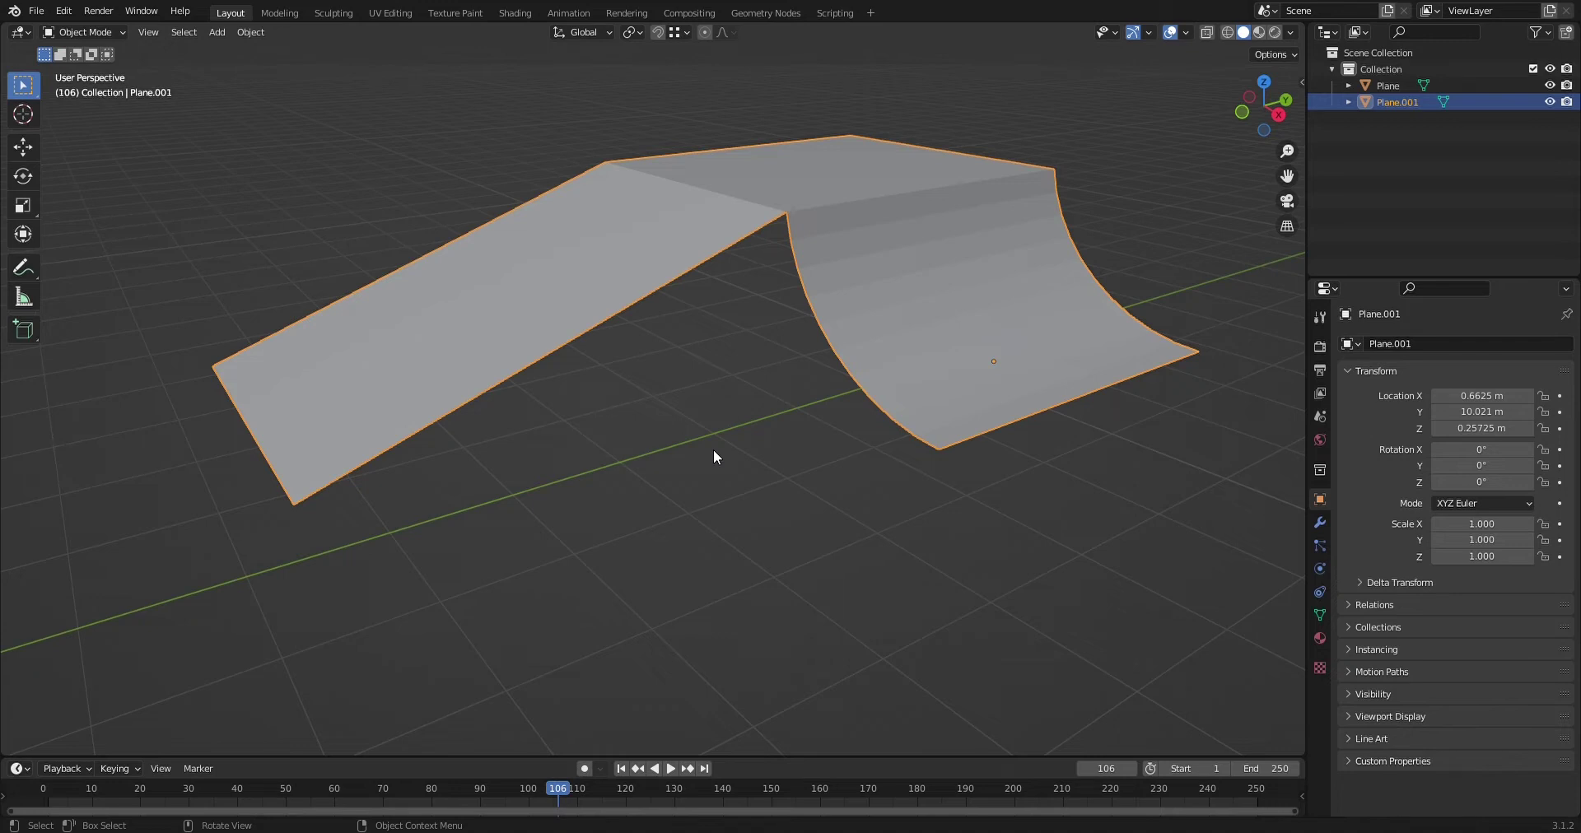
Step: Extrude the quarter pipe's curved side edge loop about 4.59 m along negative Y, level with the sloped ramp's lower end
{"action": "key", "text": "Tab"}
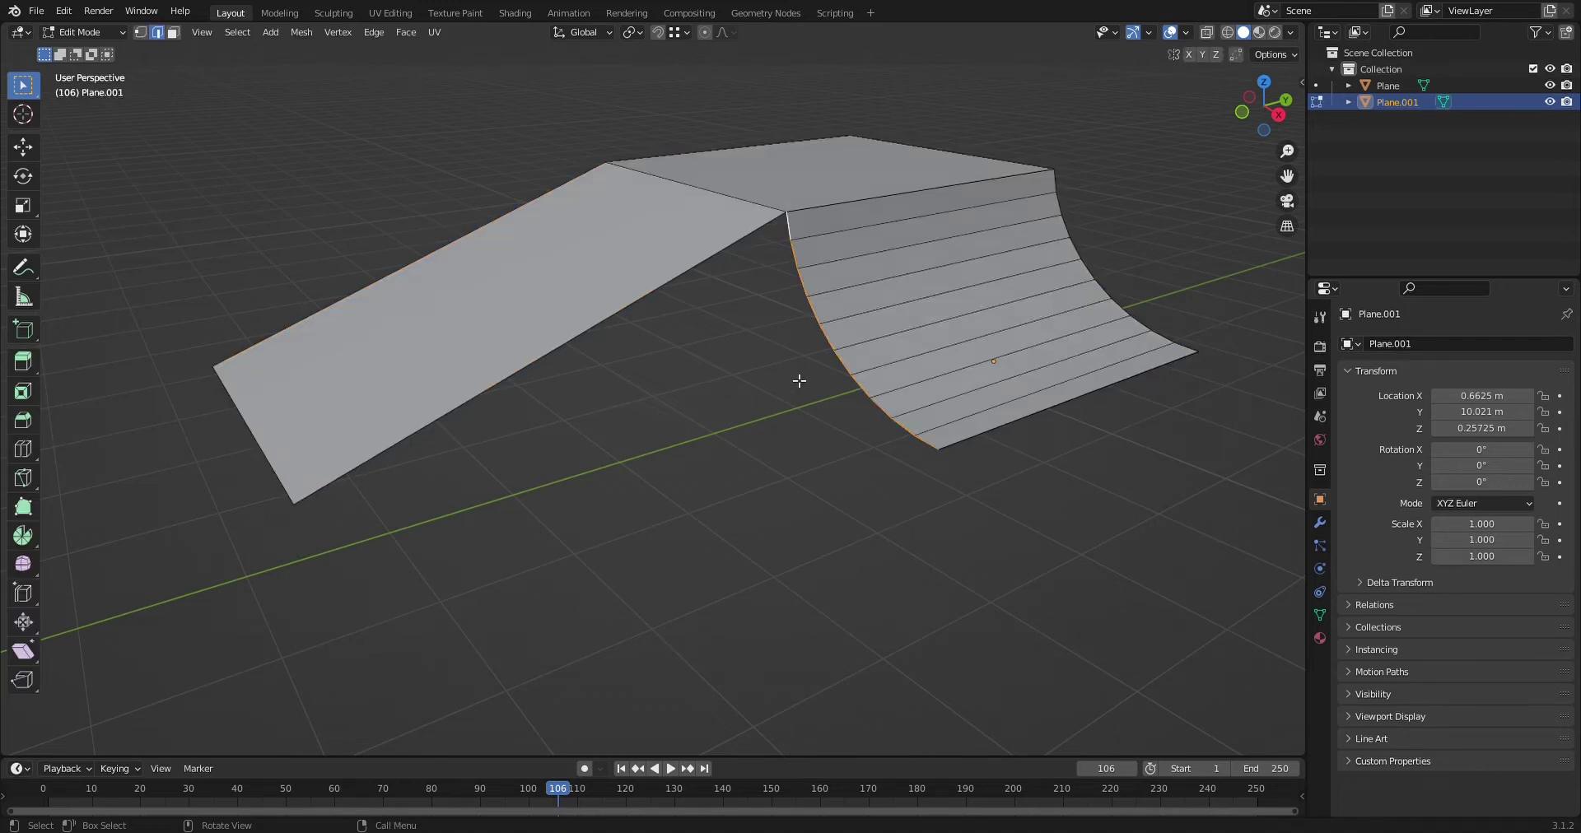
{"action": "scroll", "coordinate": [797, 374], "scroll_direction": "up", "scroll_amount": 3}
{"action": "scroll", "coordinate": [798, 374], "scroll_direction": "down", "scroll_amount": 3}
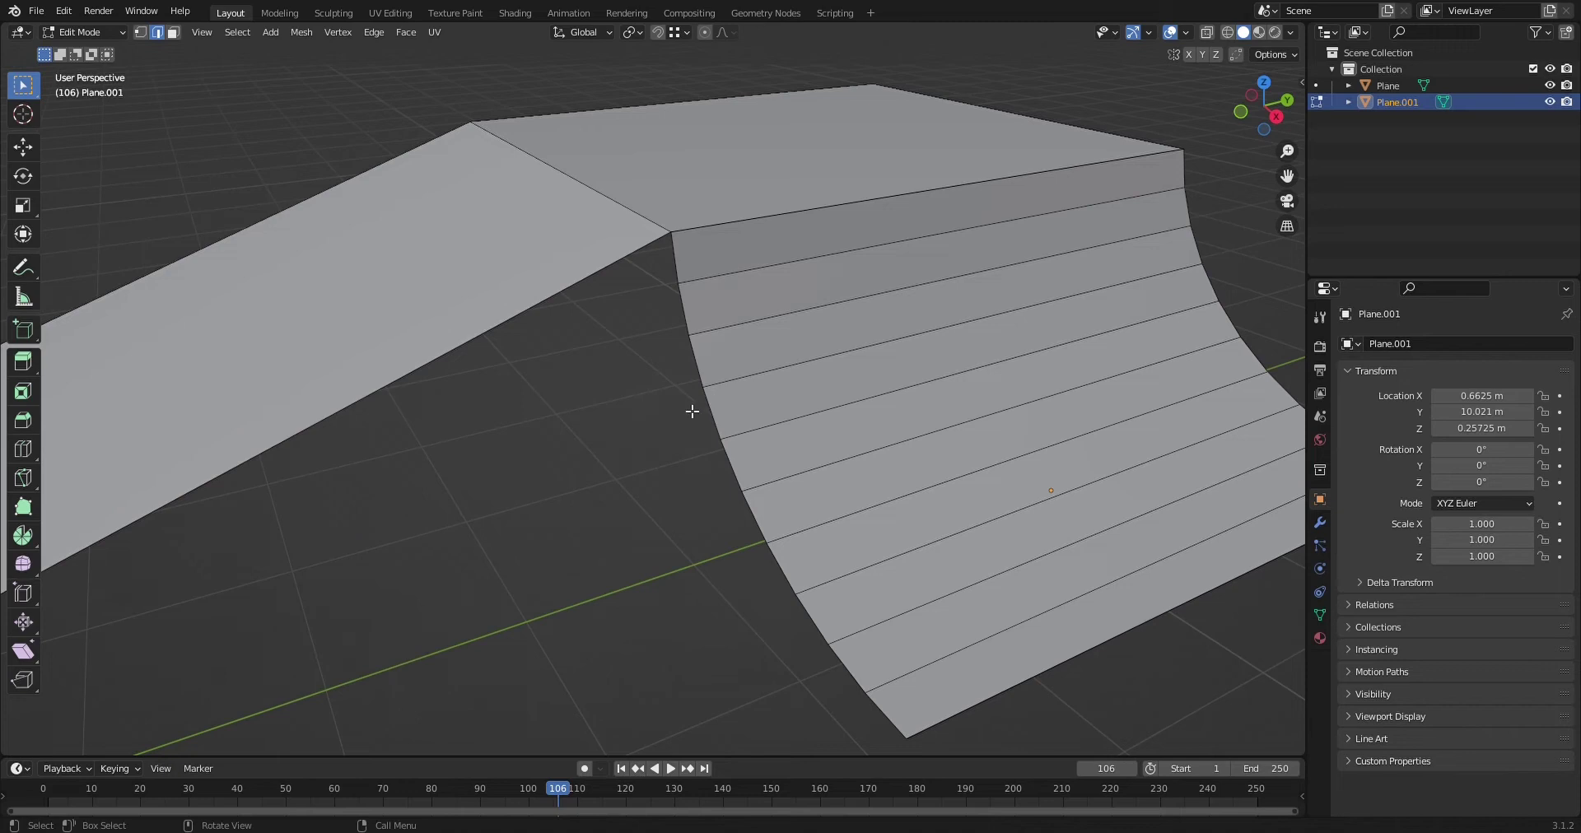
{"action": "left_click", "coordinate": [690, 321], "text": "alt"}
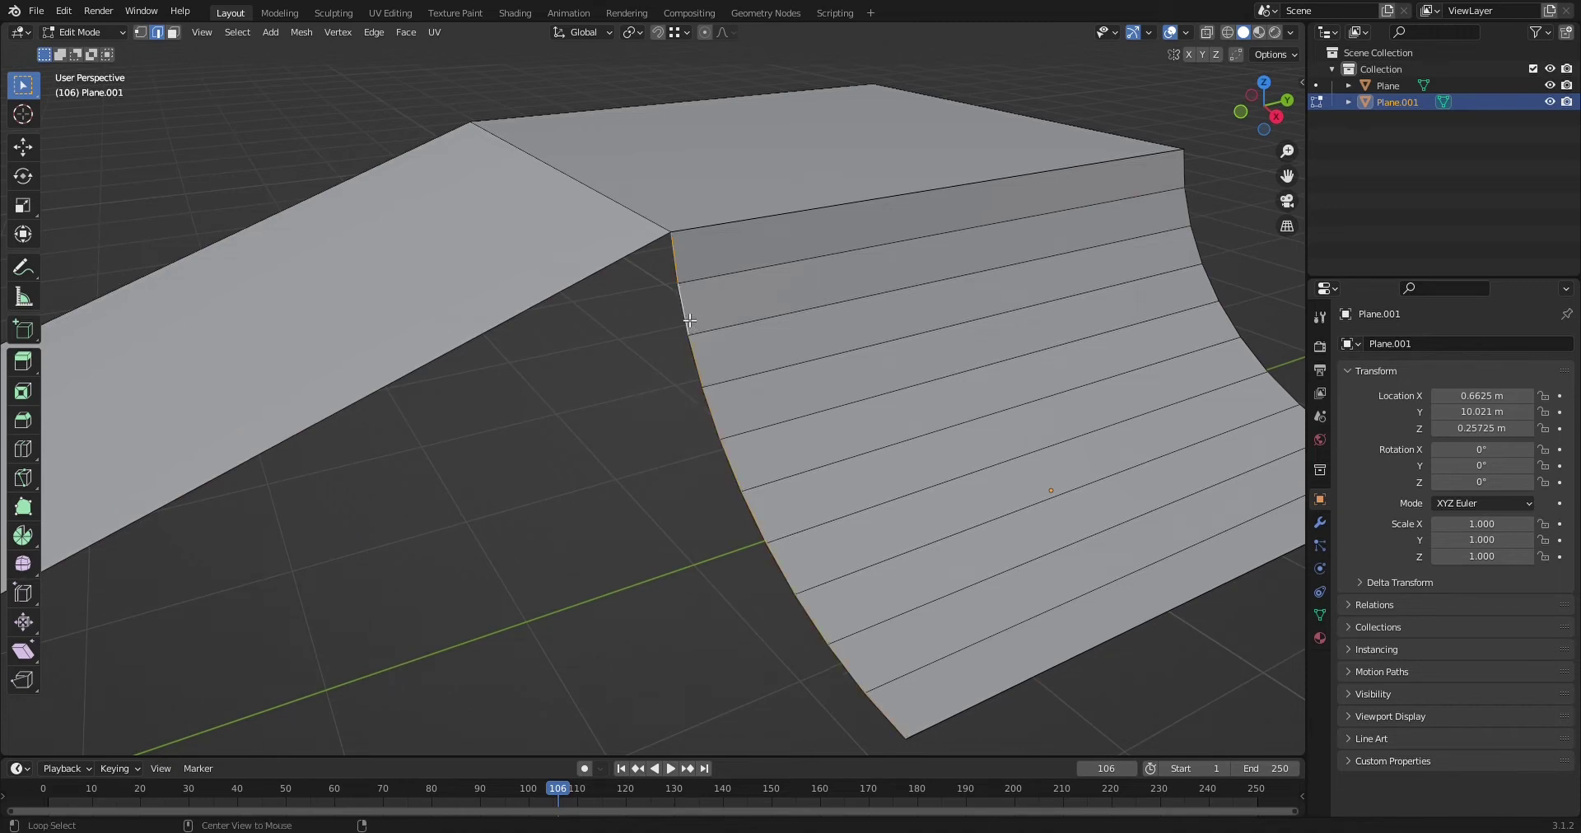
{"action": "scroll", "coordinate": [713, 310], "scroll_direction": "down", "scroll_amount": 5}
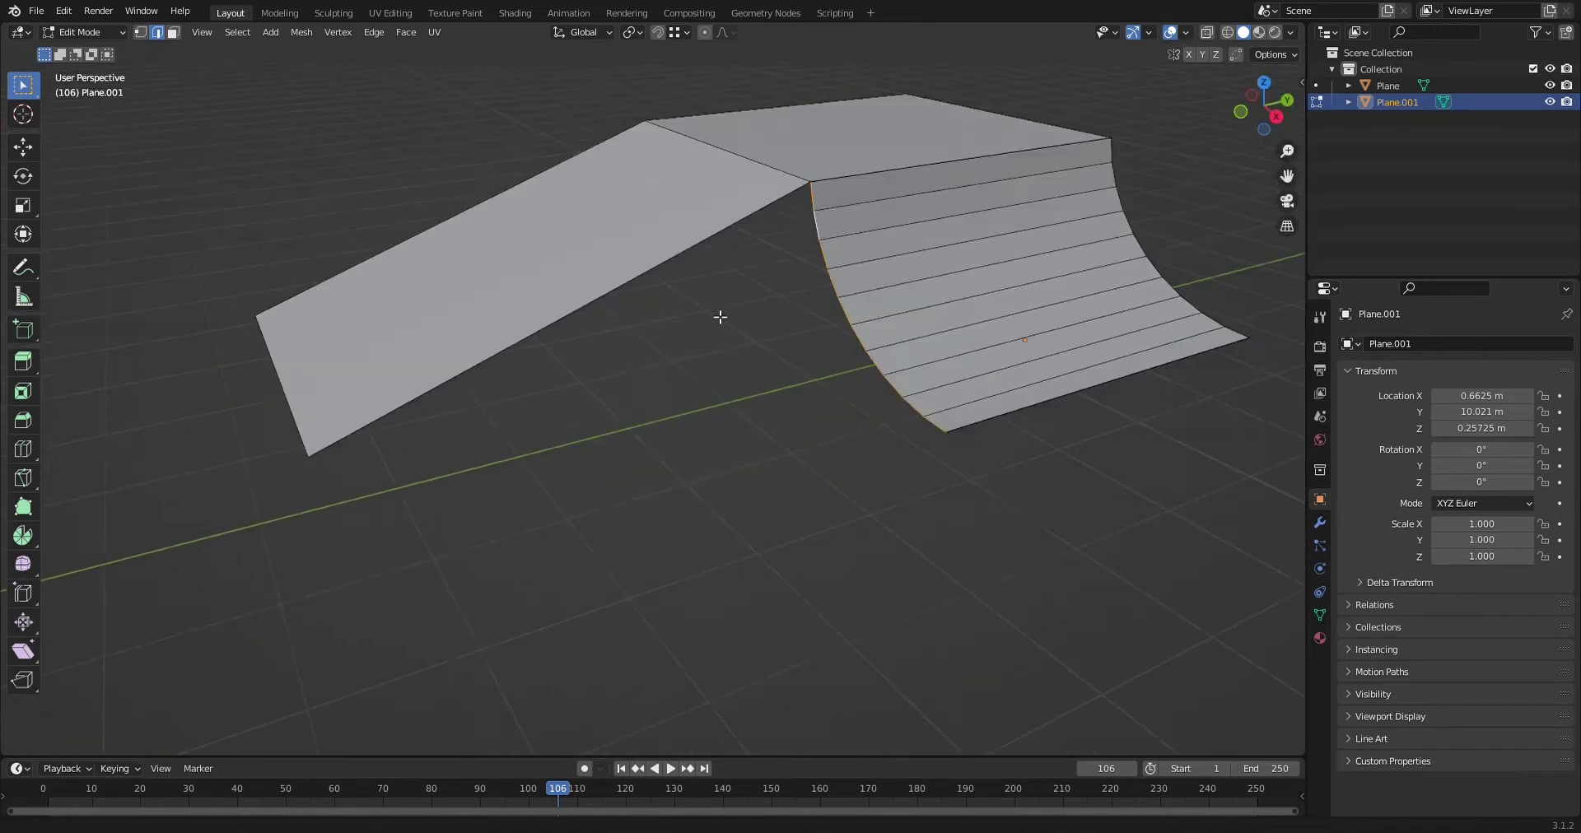
{"action": "scroll", "coordinate": [714, 310], "scroll_direction": "up", "scroll_amount": 2}
{"action": "key", "text": "g"}
{"action": "key", "text": "y"}
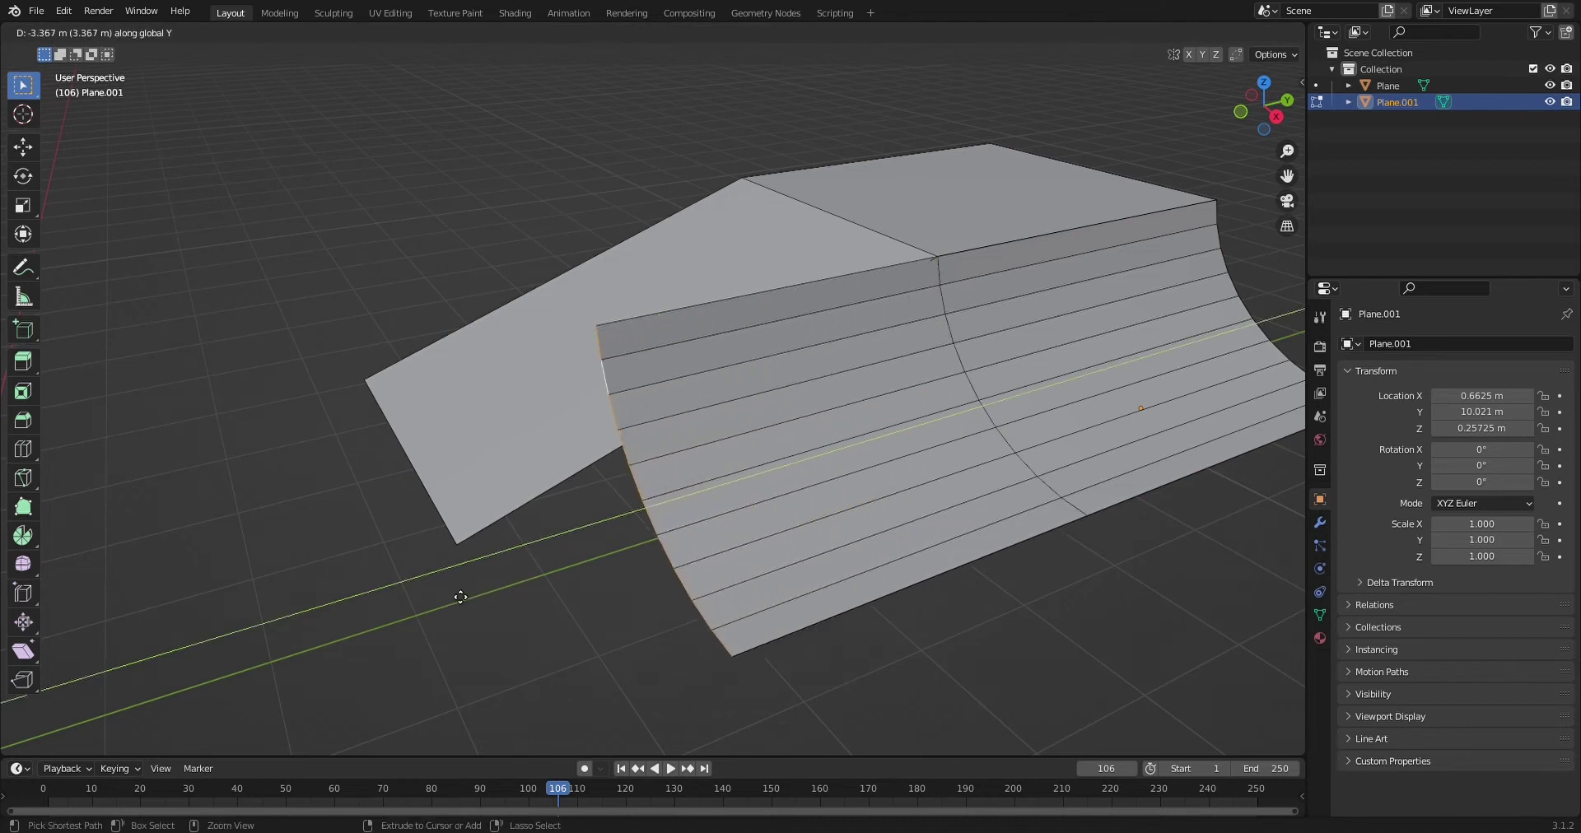
{"action": "left_click", "coordinate": [367, 382]}
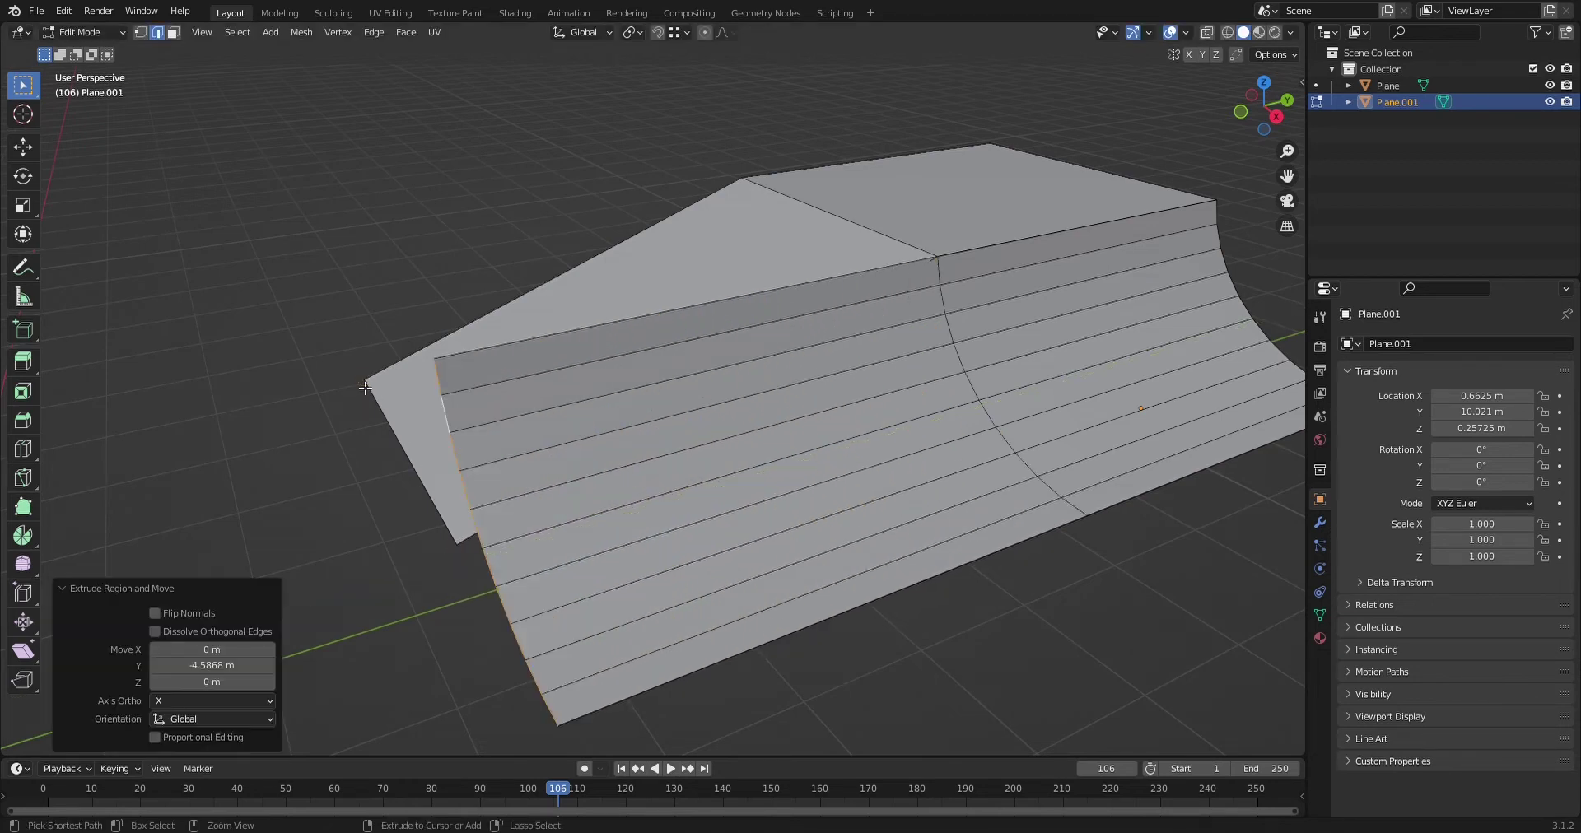
Step: Extrude the sloped ramp's side edge 2 m along global X to the base corner of the extended quarter pipe
{"action": "scroll", "coordinate": [451, 422], "scroll_direction": "down", "scroll_amount": 3}
{"action": "middle_click_drag", "start_coordinate": [452, 423], "coordinate": [829, 388]}
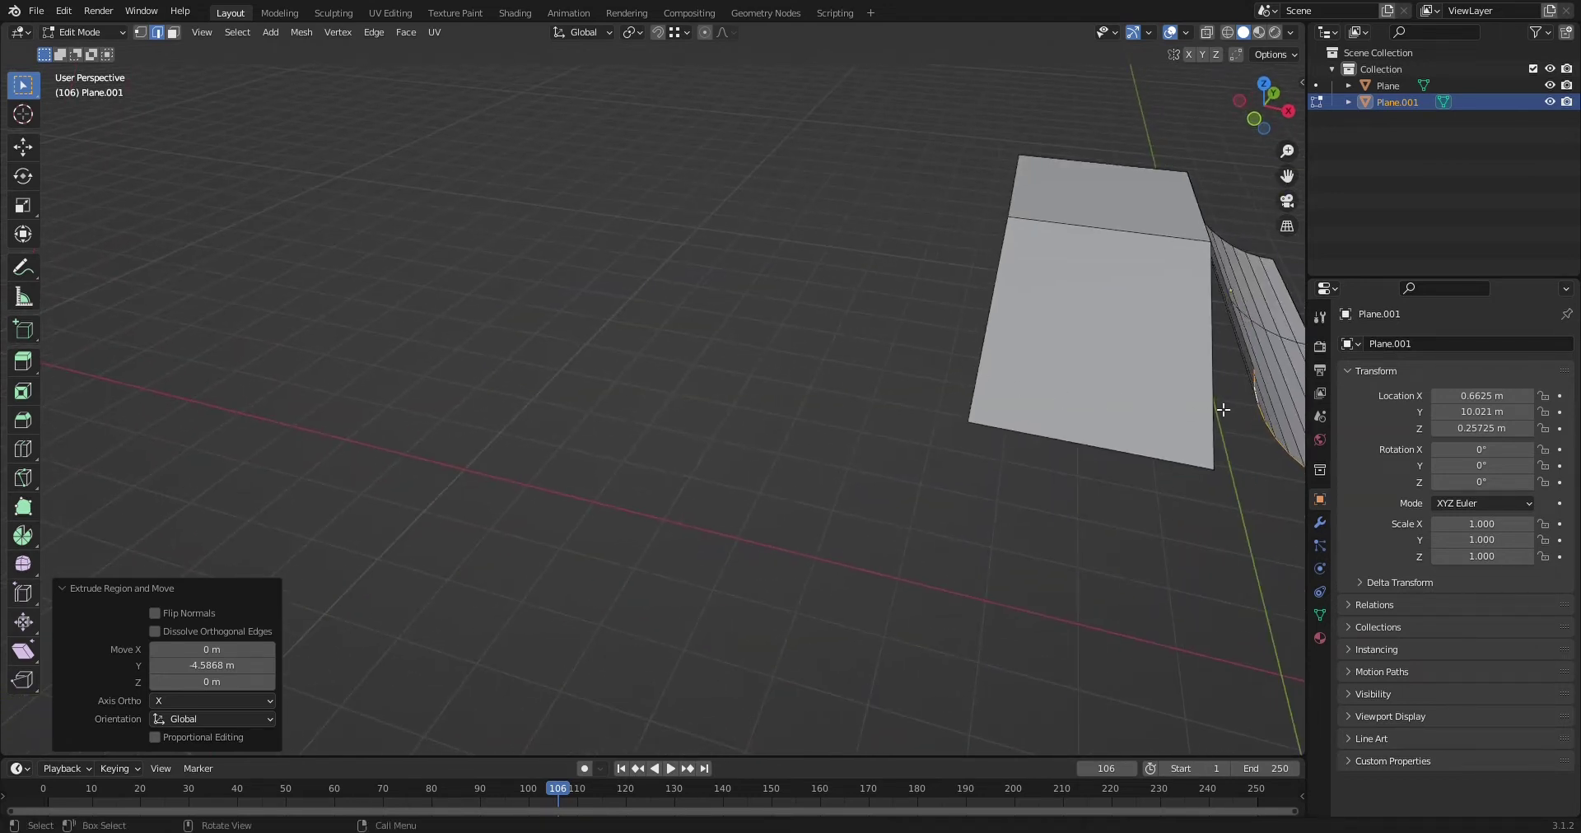
{"action": "middle_click_drag", "start_coordinate": [1222, 409], "coordinate": [919, 410], "text": "shift"}
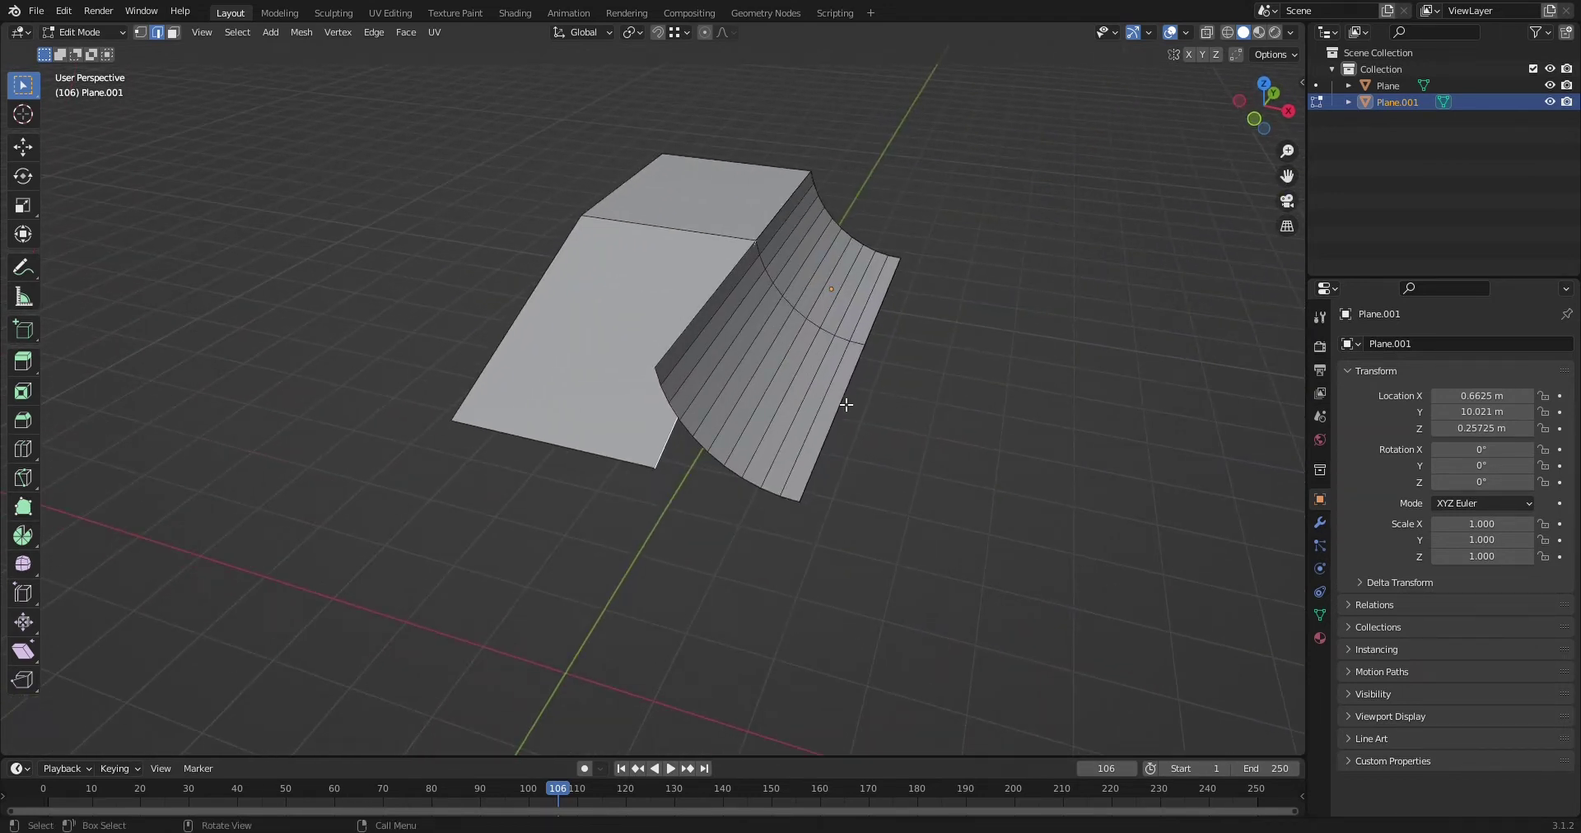
{"action": "scroll", "coordinate": [846, 404], "scroll_direction": "up", "scroll_amount": 2}
{"action": "key", "text": "e"}
{"action": "key", "text": "x"}
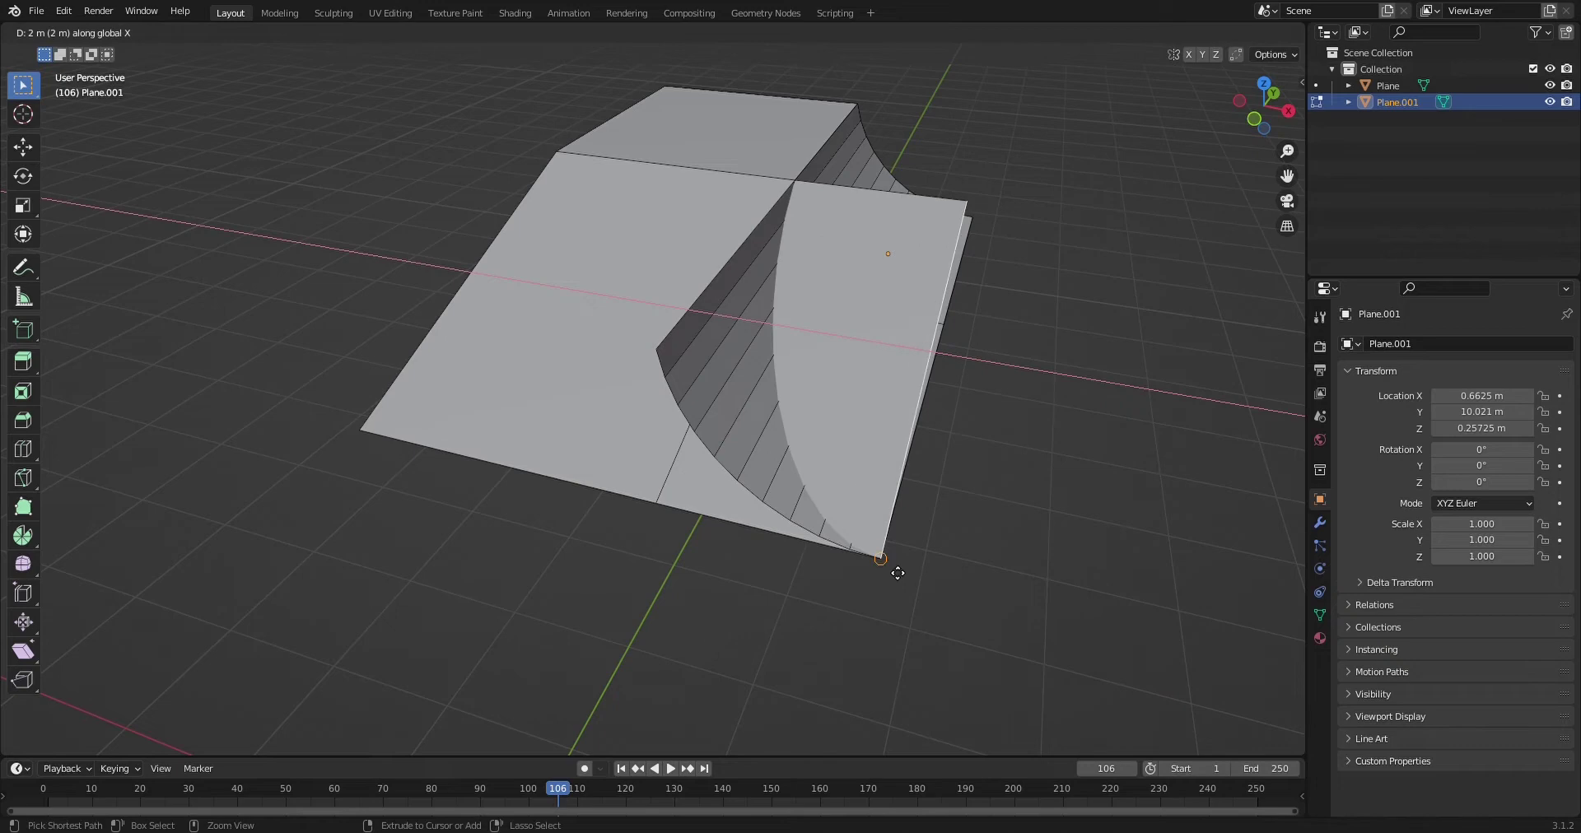
{"action": "left_click", "coordinate": [897, 572]}
Step: Cut the extruded ramp face and the quarter pipe along their crossing line with Intersect (Knife)
{"action": "mouse_move", "coordinate": [893, 572]}
{"action": "middle_mouse_down"}
{"action": "mouse_move", "coordinate": [837, 572]}
{"action": "mouse_move", "coordinate": [818, 522]}
{"action": "mouse_move", "coordinate": [911, 560]}
{"action": "middle_mouse_up"}
{"action": "scroll", "coordinate": [625, 564], "scroll_direction": "up", "scroll_amount": 4}
{"action": "scroll", "coordinate": [553, 641], "scroll_direction": "down", "scroll_amount": 2}
{"action": "middle_click_drag", "start_coordinate": [486, 679], "coordinate": [628, 571], "text": "shift"}
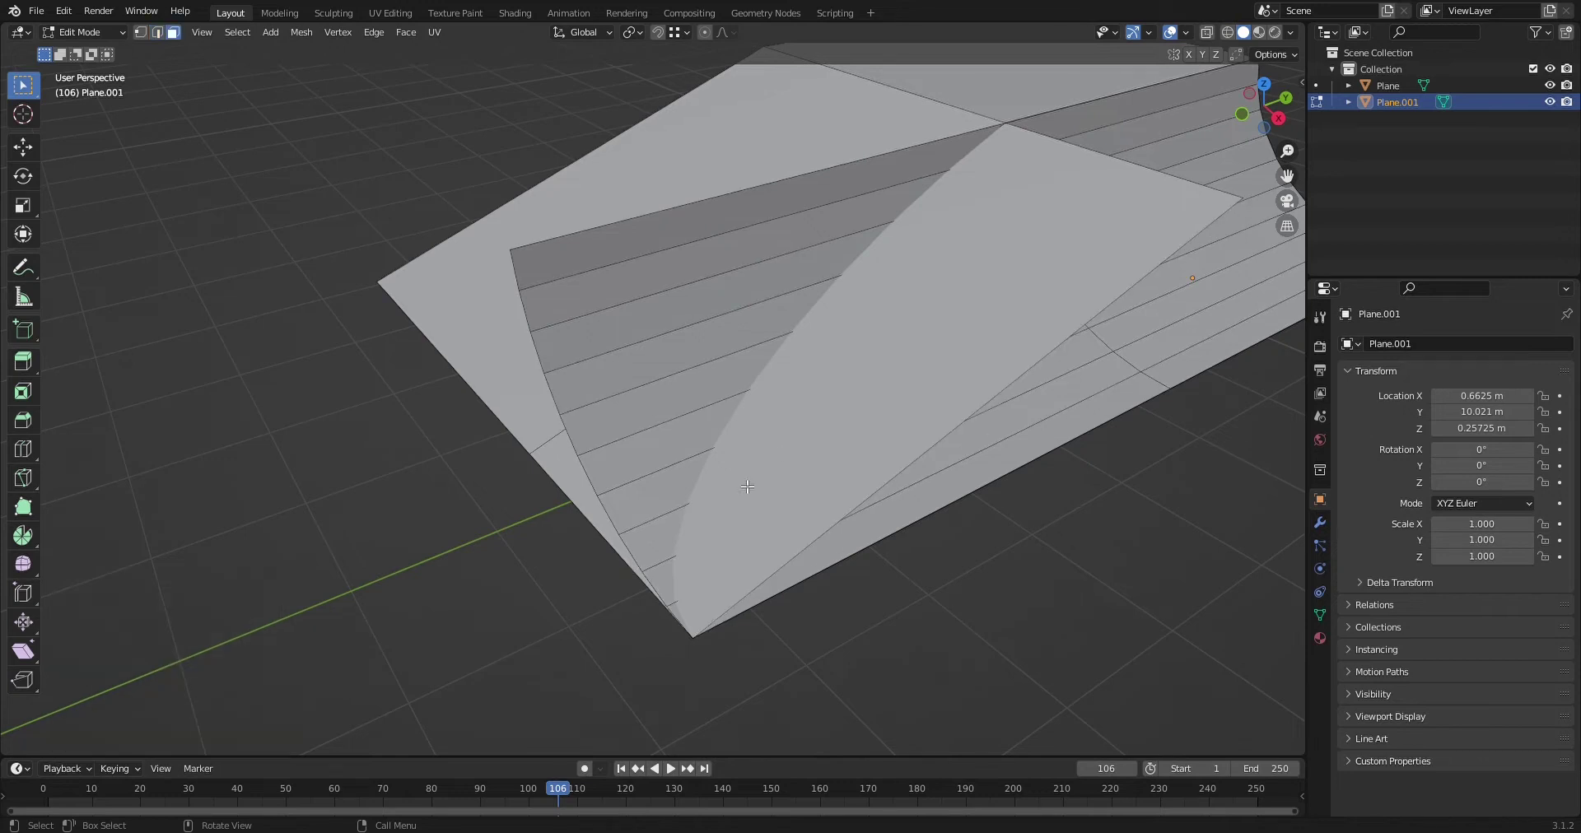
{"action": "left_click", "coordinate": [850, 392]}
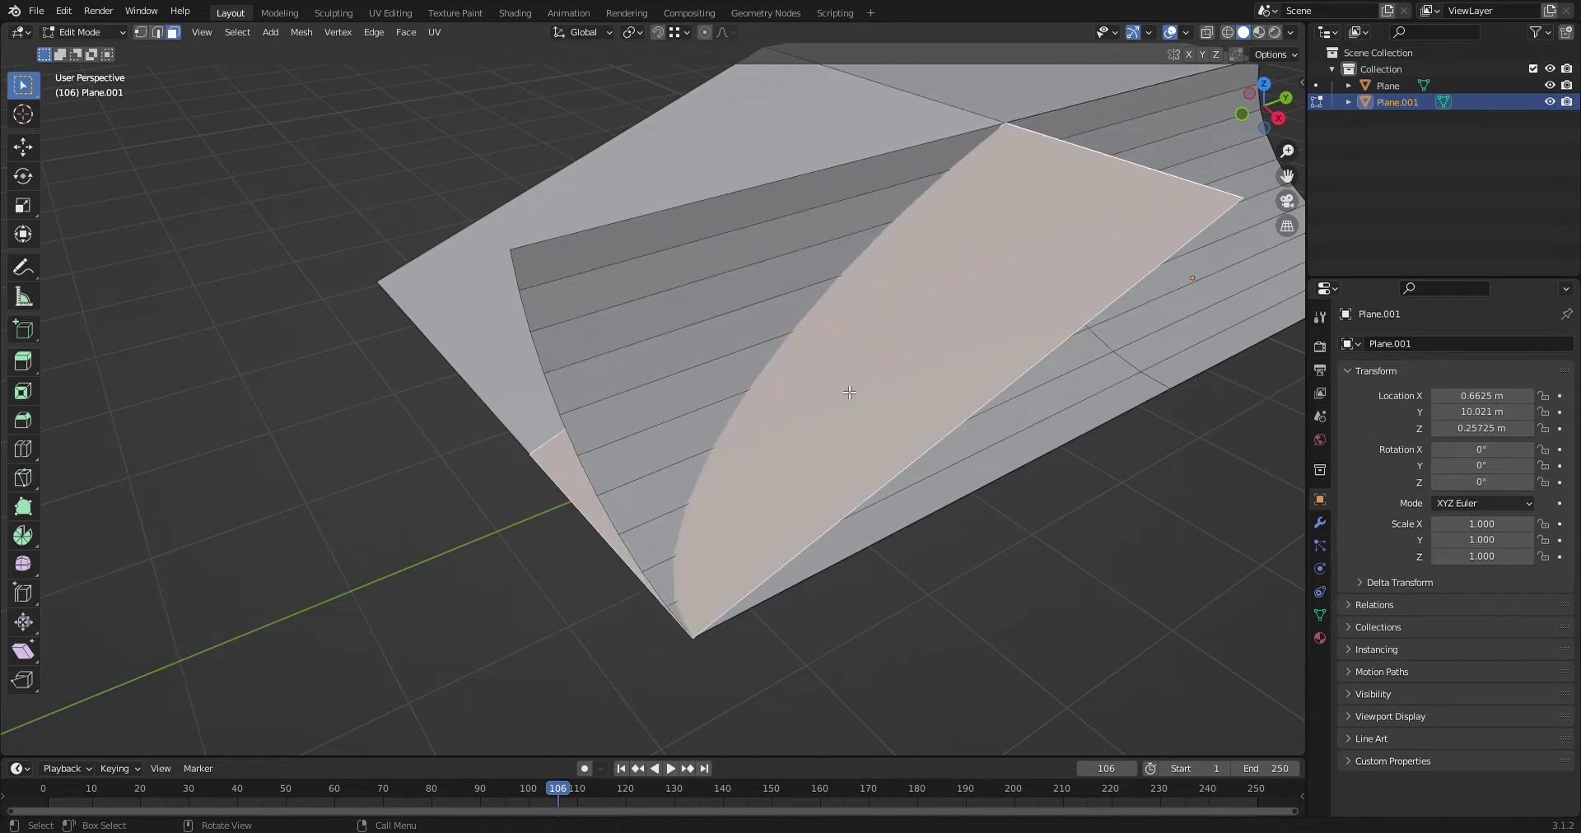
{"action": "key", "text": "F3"}
{"action": "type", "text": "INTERSECT"}
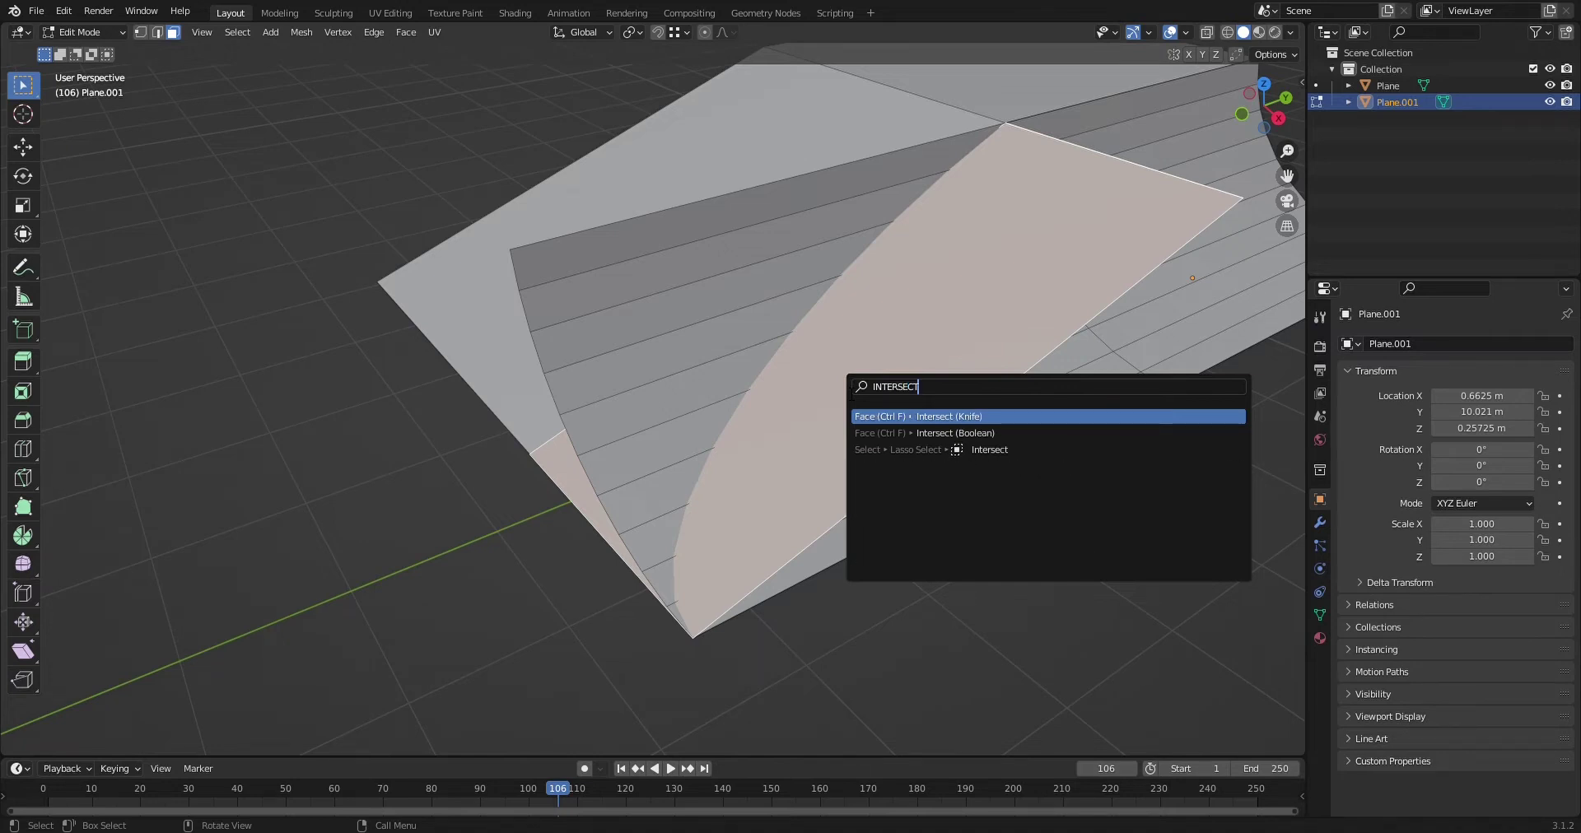
{"action": "key", "text": "Return"}
Step: Delete the leftover part of the extruded ramp face overhanging the quarter pipe
{"action": "left_click", "coordinate": [850, 393]}
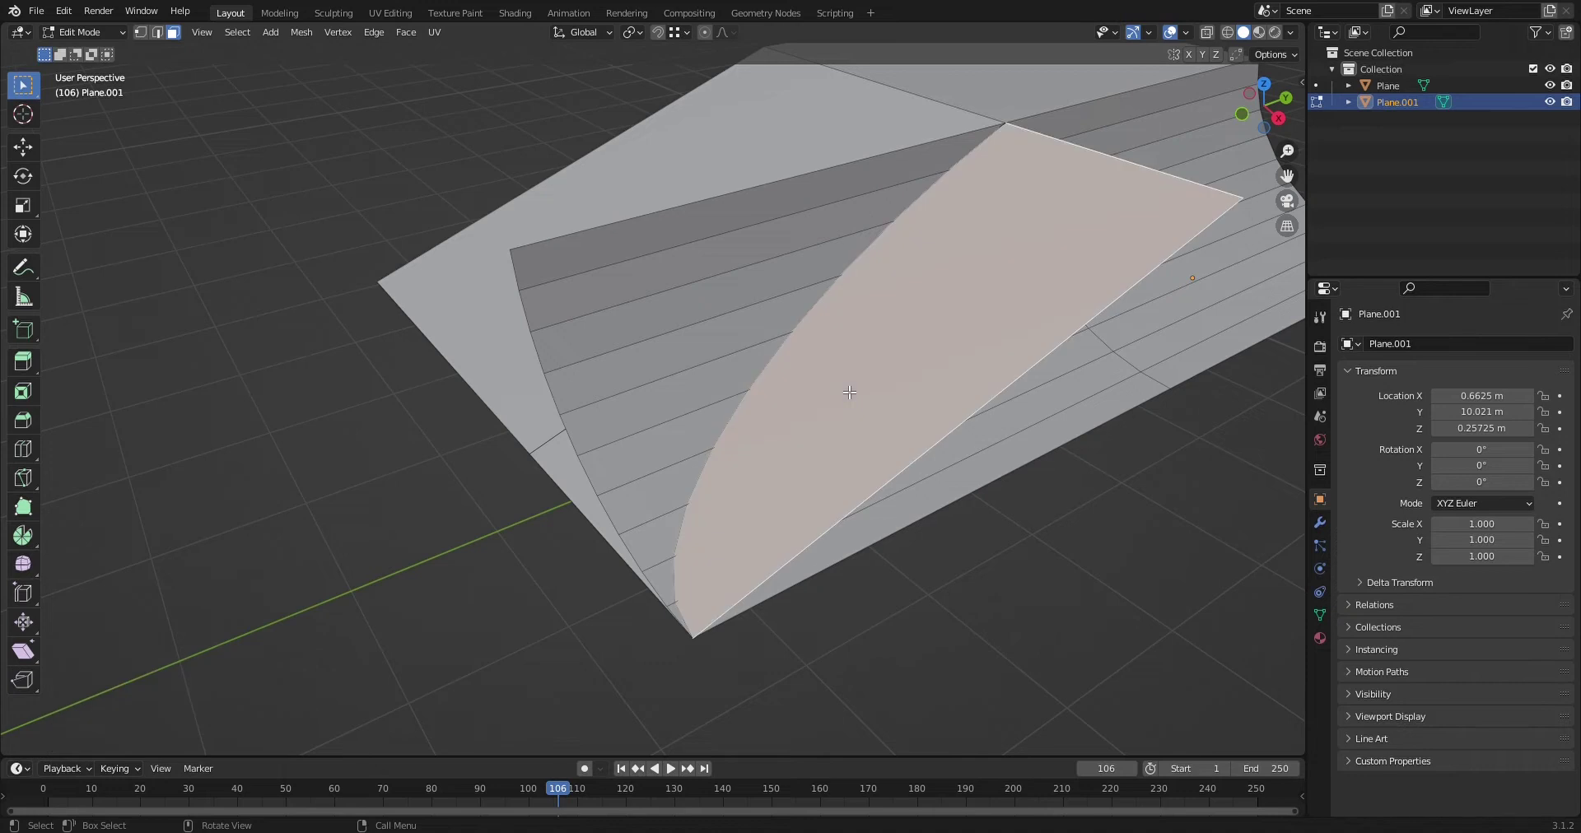
{"action": "key", "text": "x"}
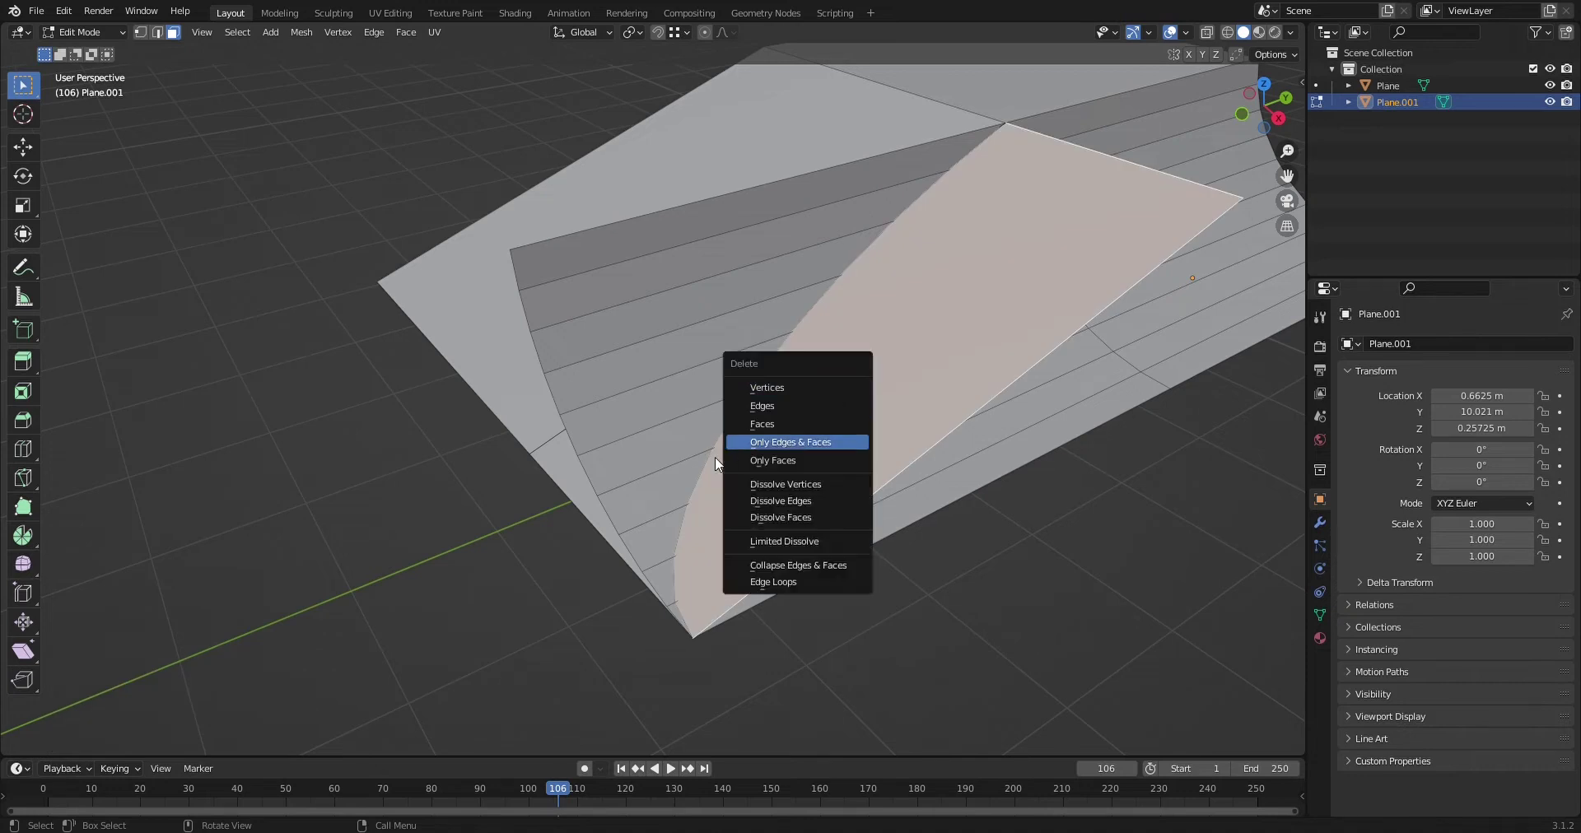
{"action": "left_click", "coordinate": [743, 420]}
Step: Delete the cut-off quarter-pipe faces protruding above the sloped ramp, from the base corner up to the top strip
{"action": "left_click", "coordinate": [678, 612]}
{"action": "left_click", "coordinate": [598, 252], "text": "ctrl"}
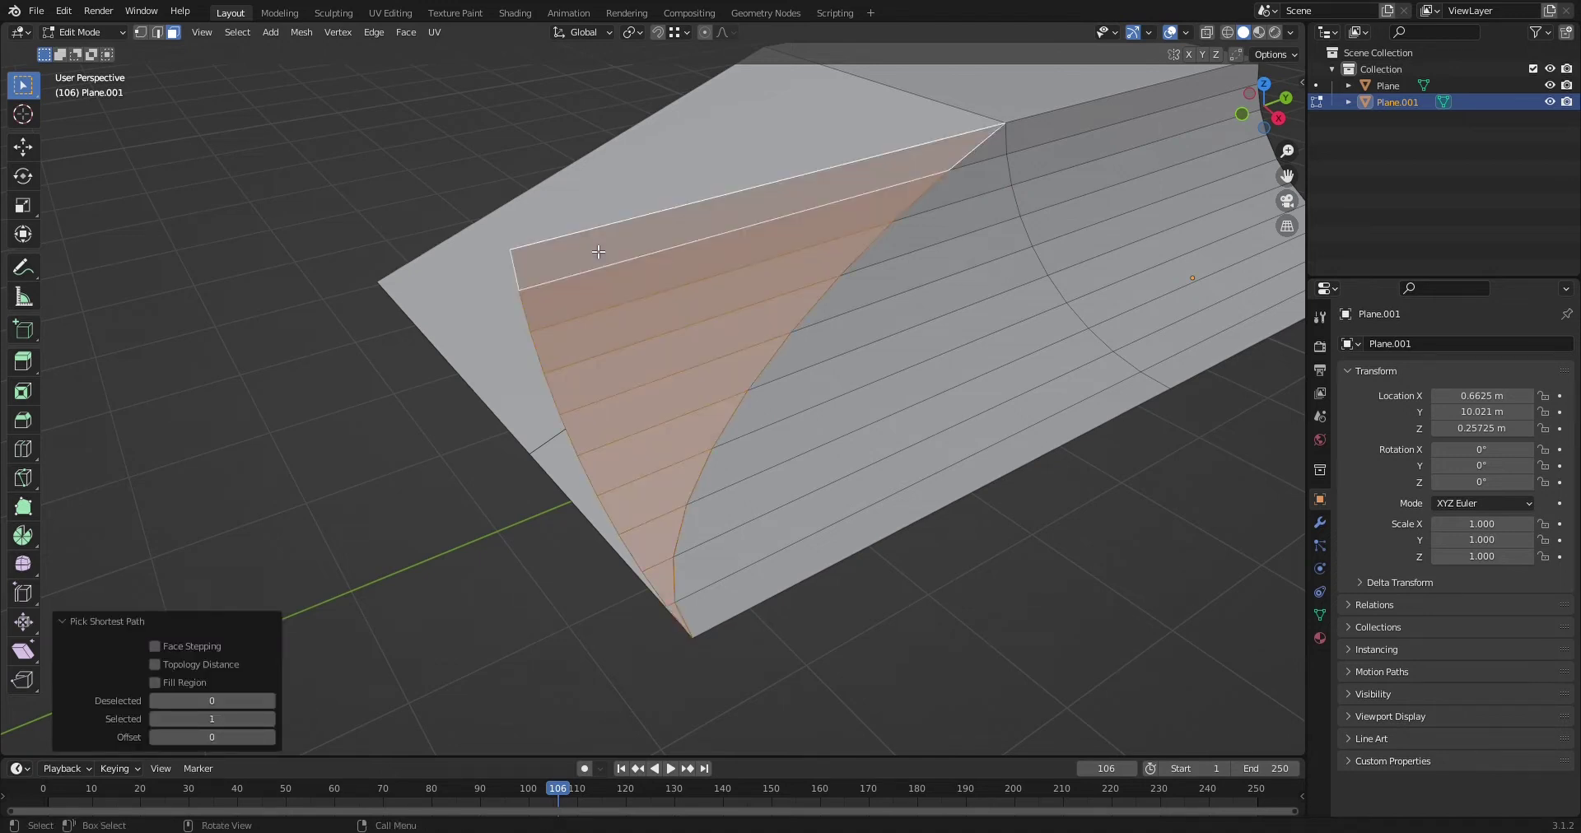
{"action": "key", "text": "x"}
{"action": "left_click", "coordinate": [598, 251]}
{"action": "scroll", "coordinate": [608, 276], "scroll_direction": "down", "scroll_amount": 4}
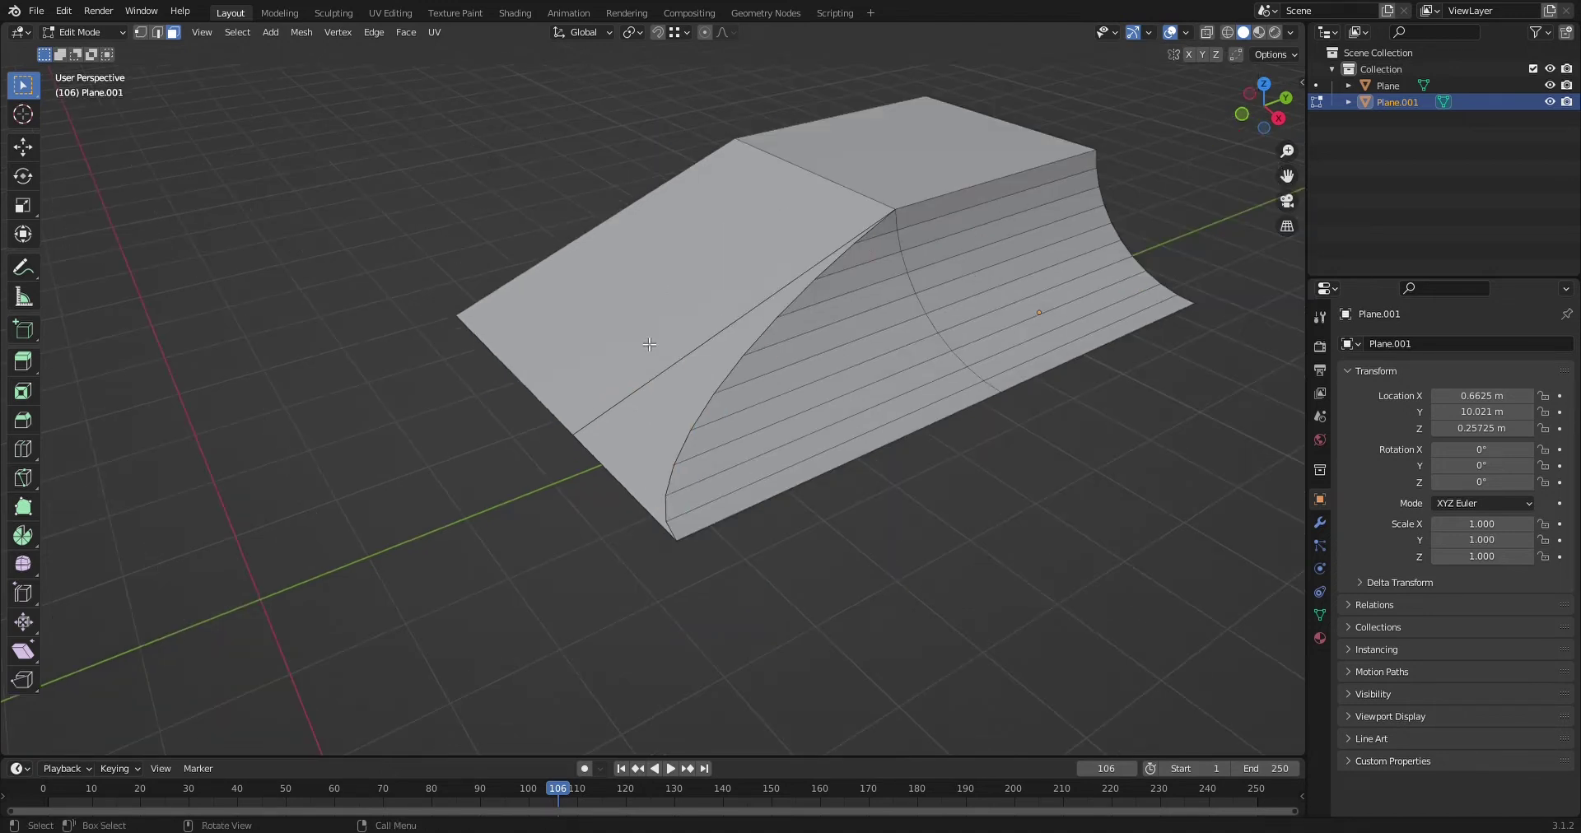
Step: Examine the joined ramp in object and edit mode, checking the seam edge, the curved filler face and the vertices along the cut
{"action": "key", "text": "Tab"}
{"action": "left_click", "coordinate": [470, 404]}
{"action": "left_click", "coordinate": [625, 465]}
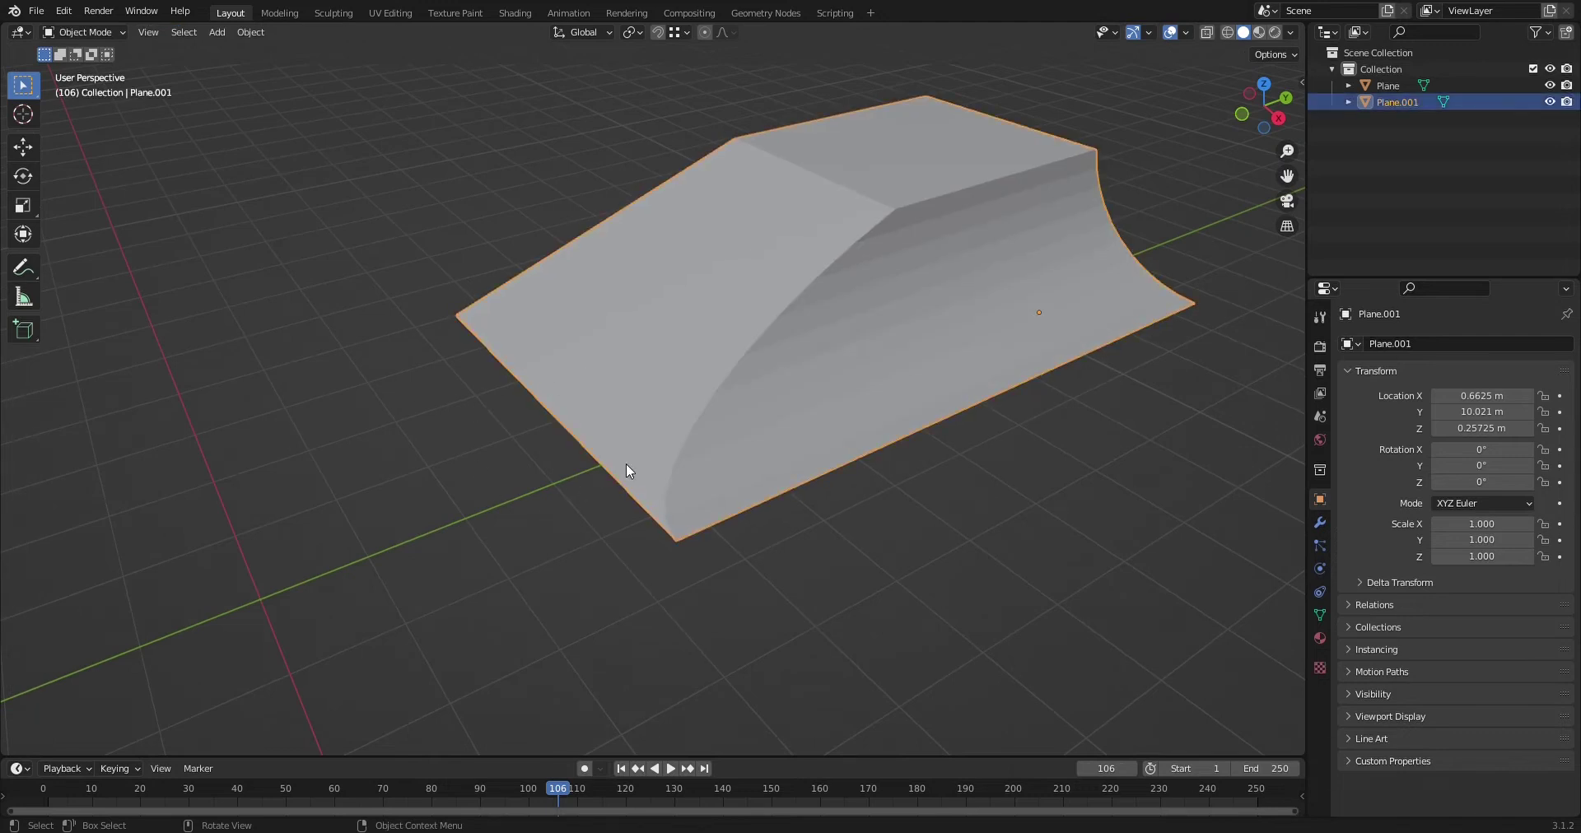
{"action": "key", "text": "Tab"}
{"action": "scroll", "coordinate": [632, 378], "scroll_direction": "up", "scroll_amount": 3}
{"action": "key", "text": "2"}
{"action": "left_click", "coordinate": [631, 378]}
{"action": "key", "text": "ctrl"}
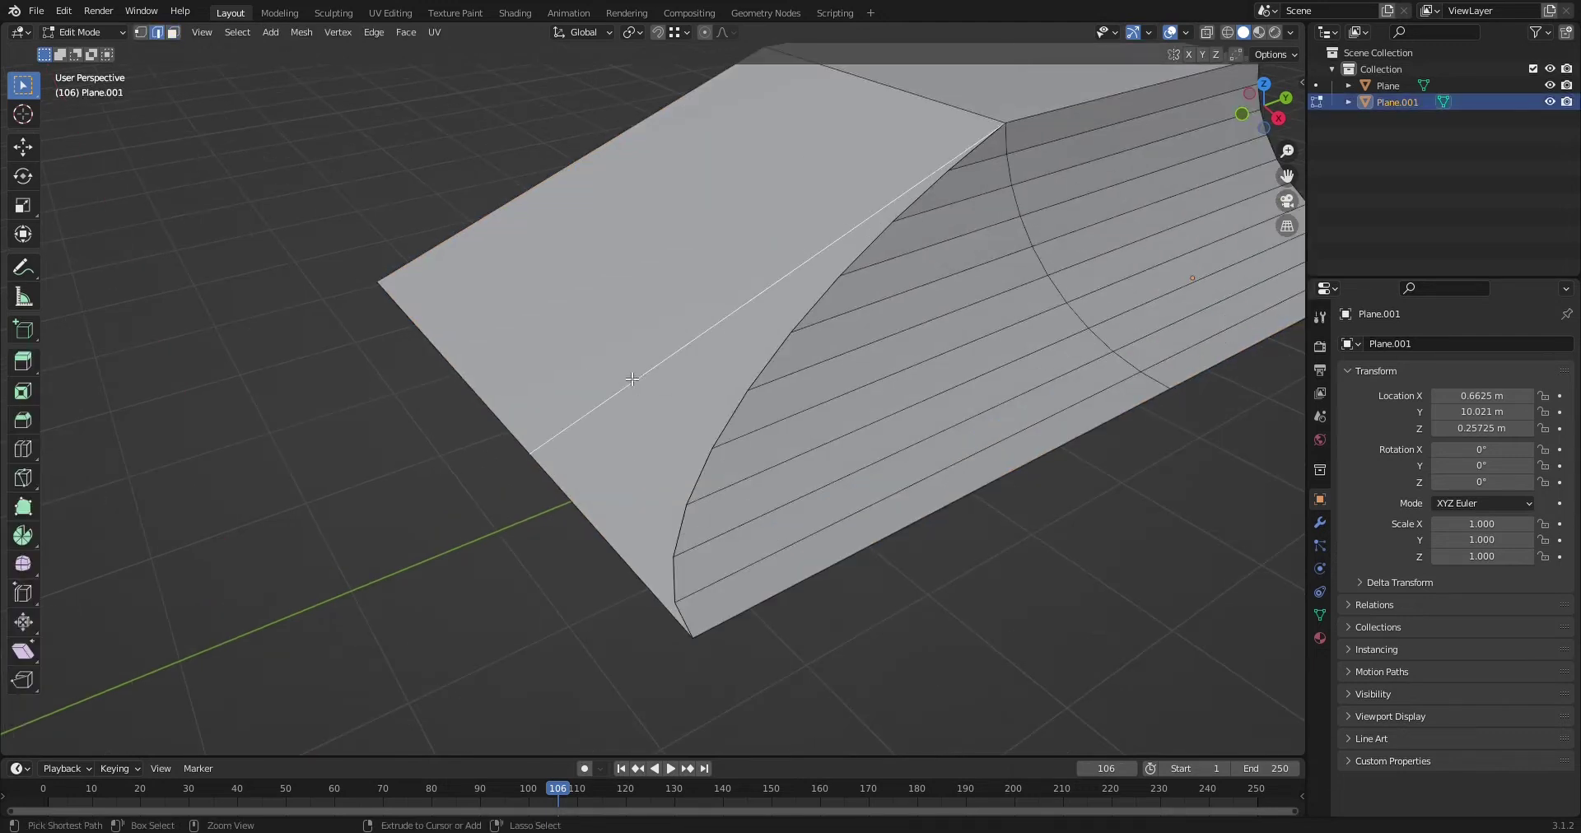
{"action": "middle_click_drag", "start_coordinate": [650, 366], "coordinate": [678, 408]}
{"action": "key", "text": "Tab"}
{"action": "key", "text": "Tab"}
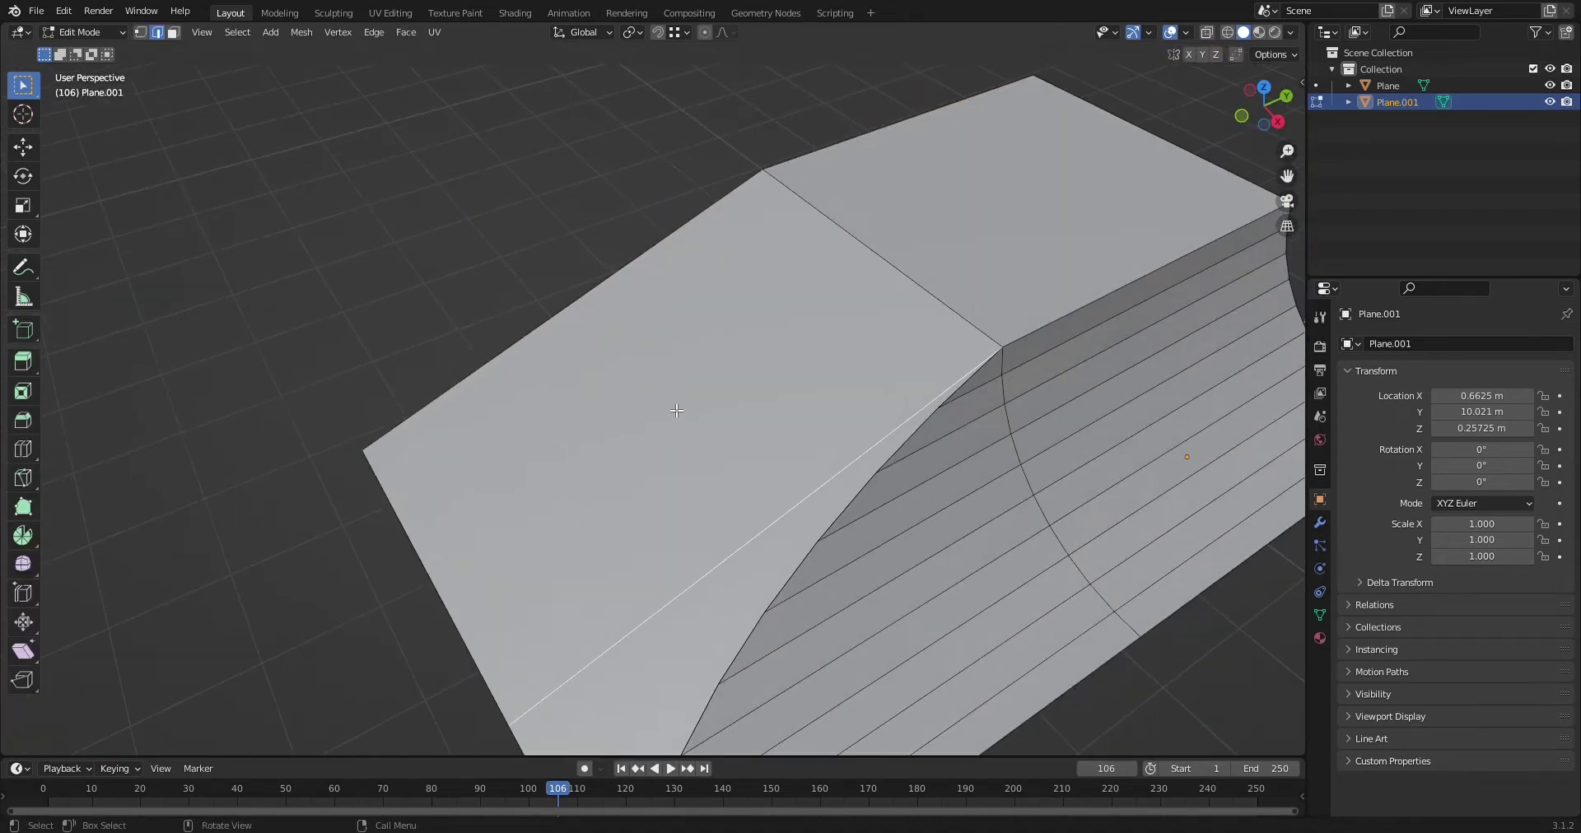
{"action": "scroll", "coordinate": [661, 407], "scroll_direction": "down", "scroll_amount": 4}
{"action": "key", "text": "Tab"}
{"action": "scroll", "coordinate": [622, 405], "scroll_direction": "up", "scroll_amount": 2}
{"action": "key", "text": "Tab"}
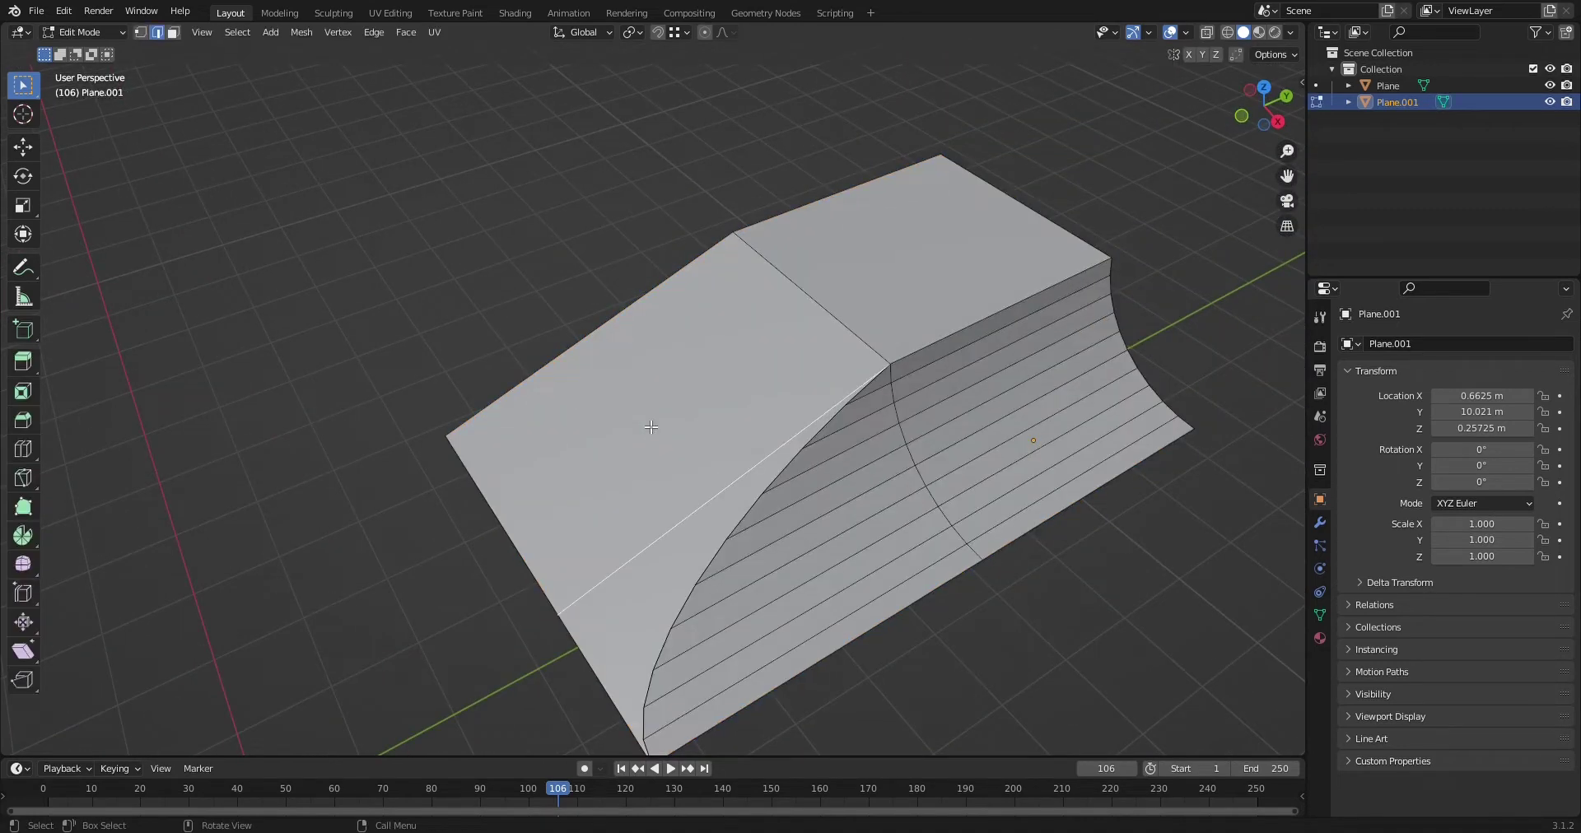
{"action": "scroll", "coordinate": [650, 430], "scroll_direction": "up", "scroll_amount": 2}
{"action": "middle_click_drag", "start_coordinate": [688, 482], "coordinate": [782, 406]}
{"action": "key", "text": "3"}
{"action": "left_click", "coordinate": [783, 405]}
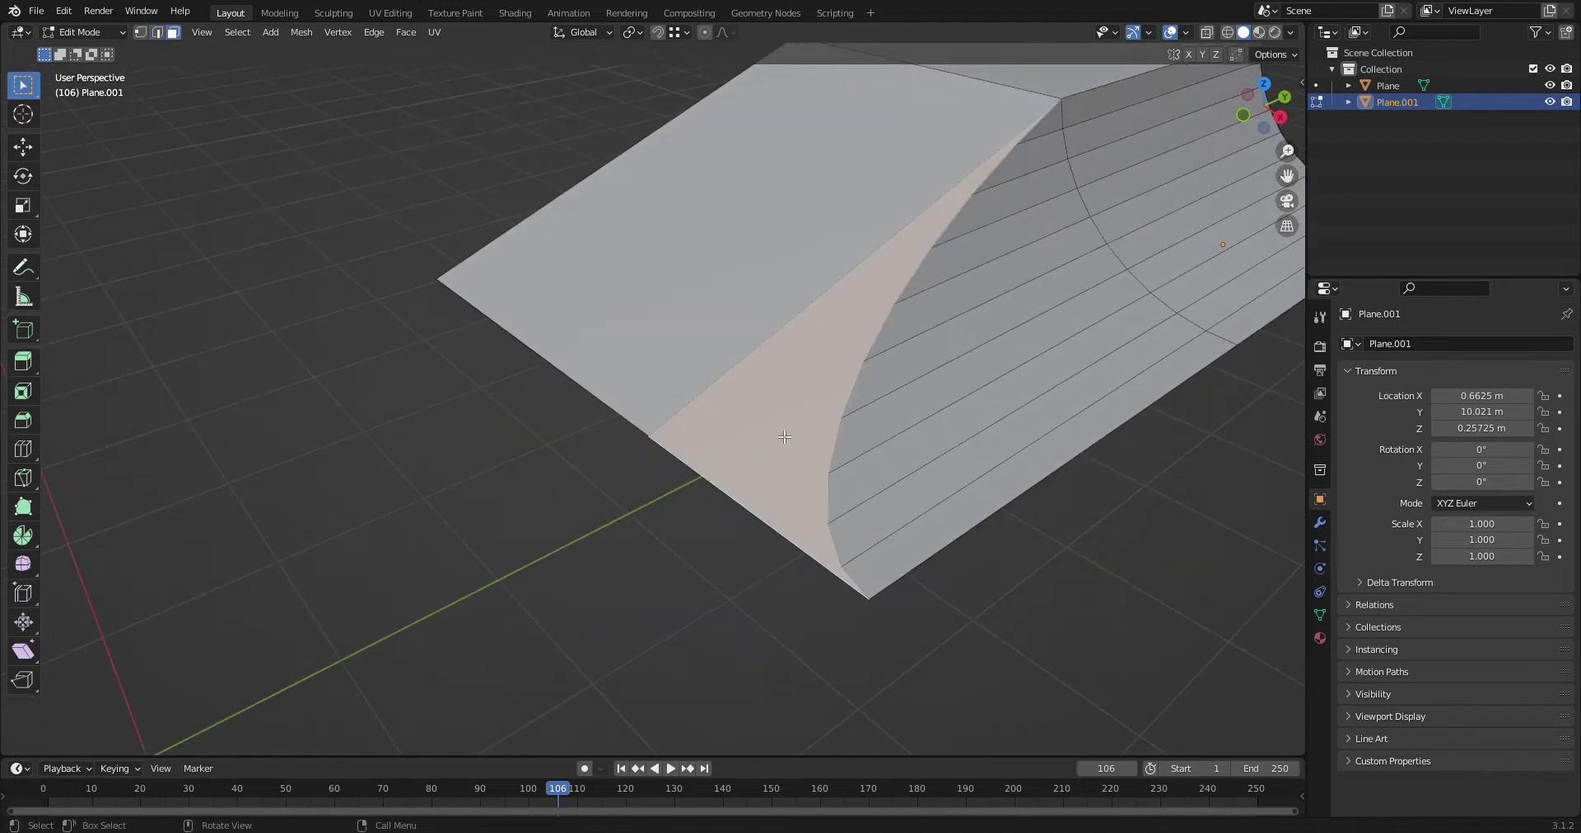
{"action": "scroll", "coordinate": [719, 518], "scroll_direction": "up", "scroll_amount": 2}
{"action": "scroll", "coordinate": [720, 518], "scroll_direction": "down", "scroll_amount": 3}
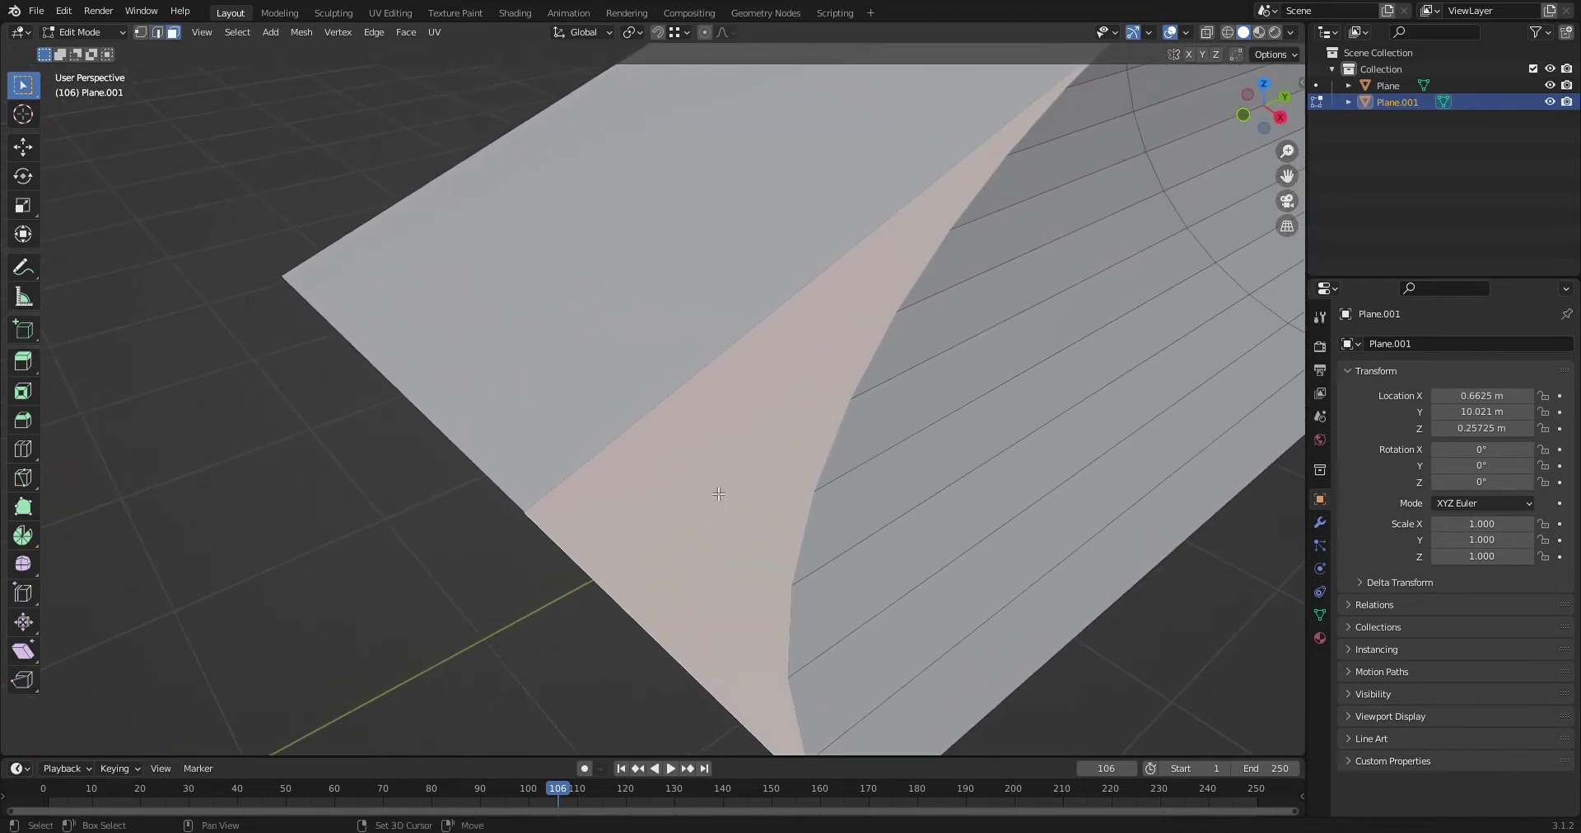
{"action": "key", "text": "1"}
{"action": "left_click", "coordinate": [760, 397]}
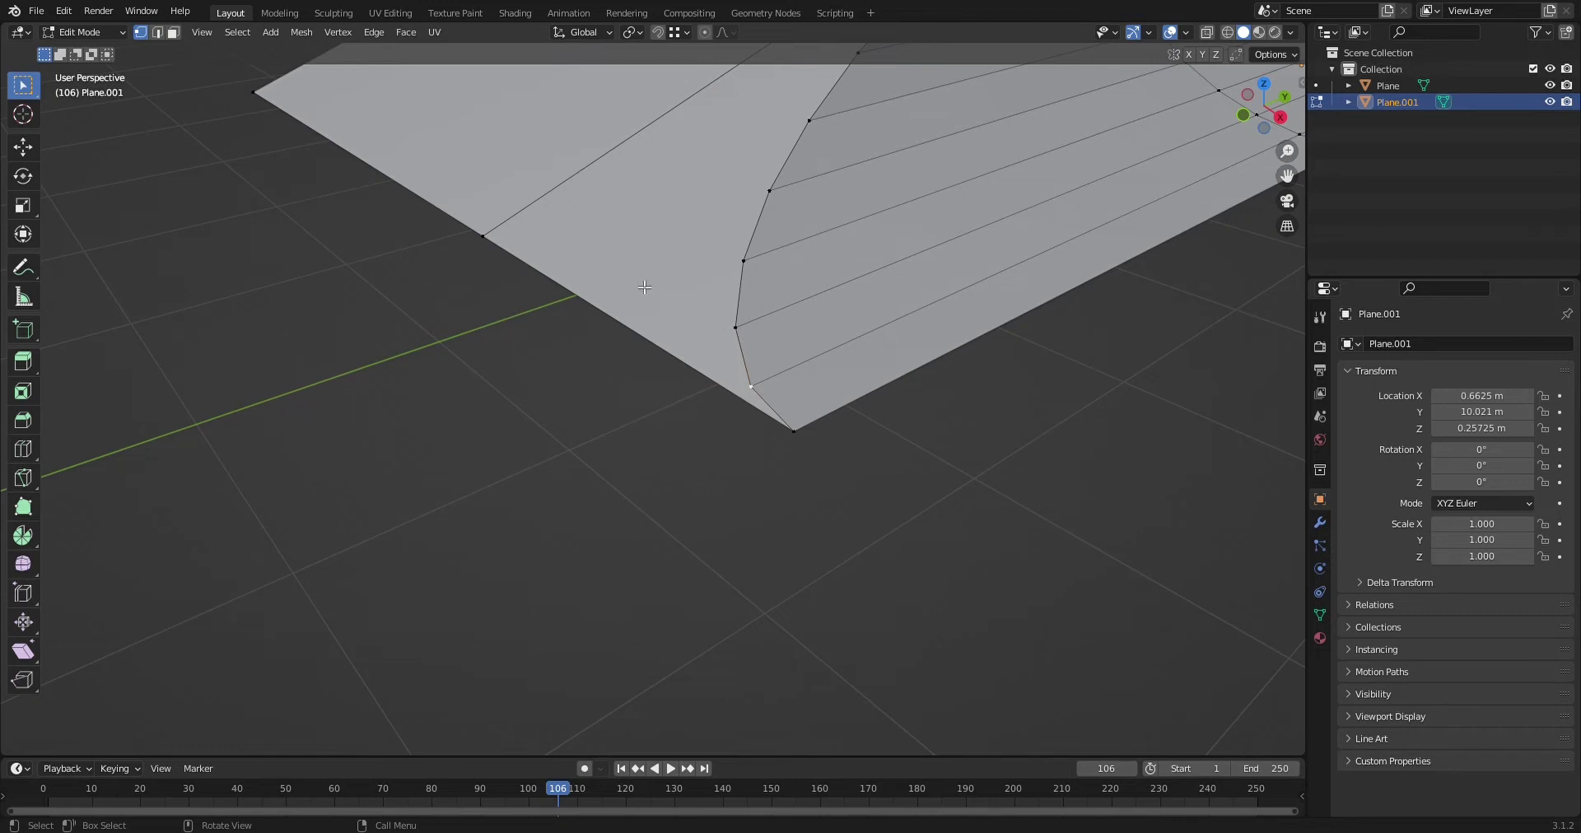
Step: Leave mesh editing on Plane.001 and open the other ramp object, Plane, for editing
{"action": "scroll", "coordinate": [783, 319], "scroll_direction": "down", "scroll_amount": 8}
{"action": "middle_click_drag", "start_coordinate": [773, 328], "coordinate": [703, 367]}
{"action": "key", "text": "Tab"}
{"action": "middle_click_drag", "start_coordinate": [539, 423], "coordinate": [996, 426], "text": "shift"}
{"action": "left_click", "coordinate": [898, 424]}
{"action": "key", "text": "Tab"}
{"action": "scroll", "coordinate": [841, 449], "scroll_direction": "up", "scroll_amount": 3}
{"action": "middle_click_drag", "start_coordinate": [843, 451], "coordinate": [724, 343], "text": "shift"}
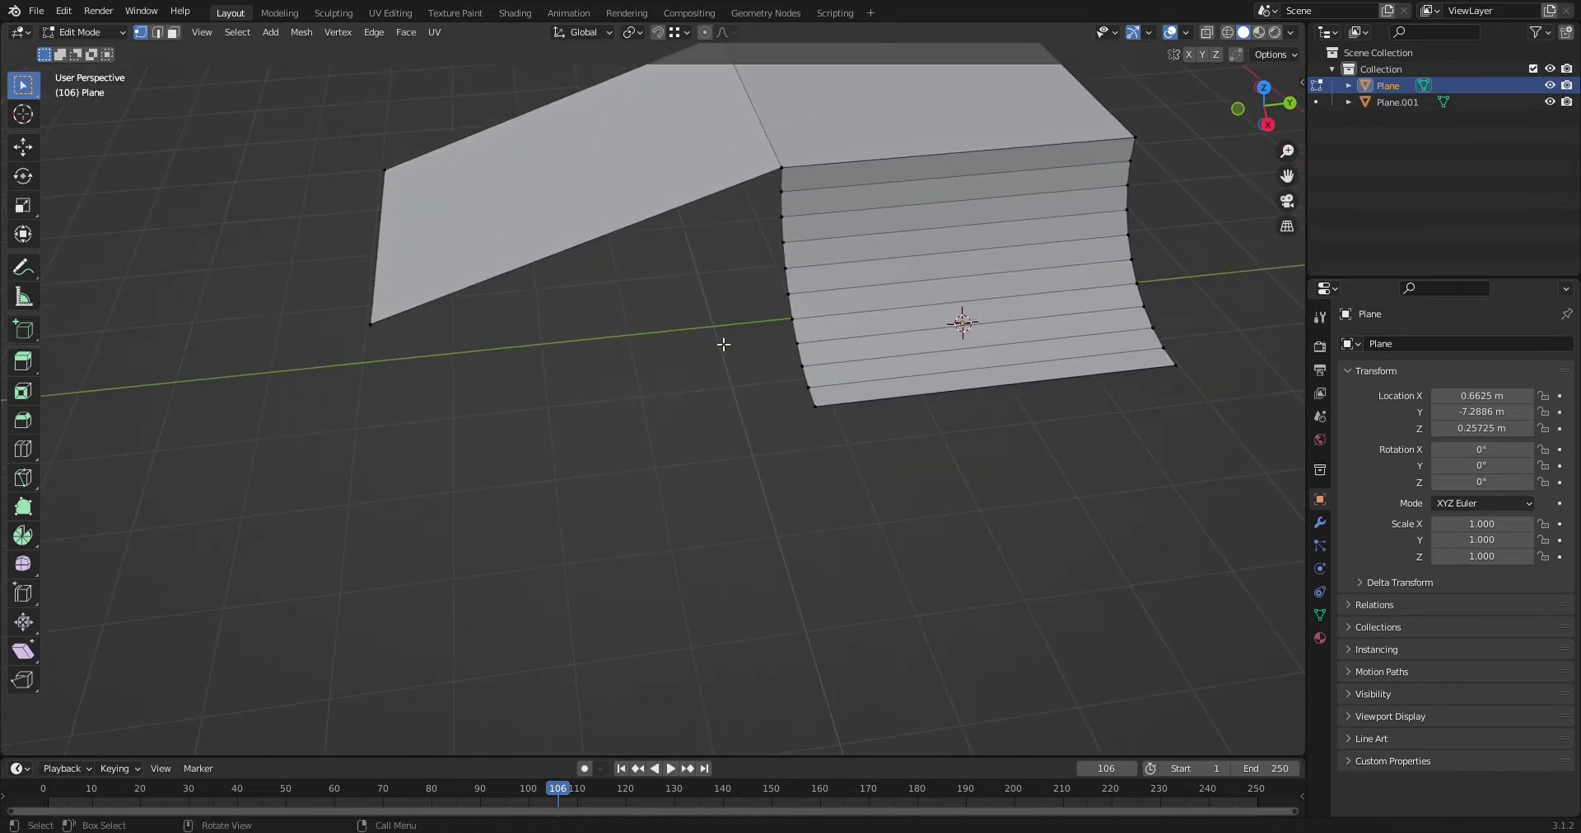
Step: Extrude the curved side edge loop of Plane's quarter pipe along Y, level with the sloped ramp's lower end
{"action": "scroll", "coordinate": [872, 267], "scroll_direction": "up", "scroll_amount": 1}
{"action": "key", "text": "2"}
{"action": "left_click", "coordinate": [875, 260], "text": "alt"}
{"action": "middle_click_drag", "start_coordinate": [759, 222], "coordinate": [958, 322], "text": "shift"}
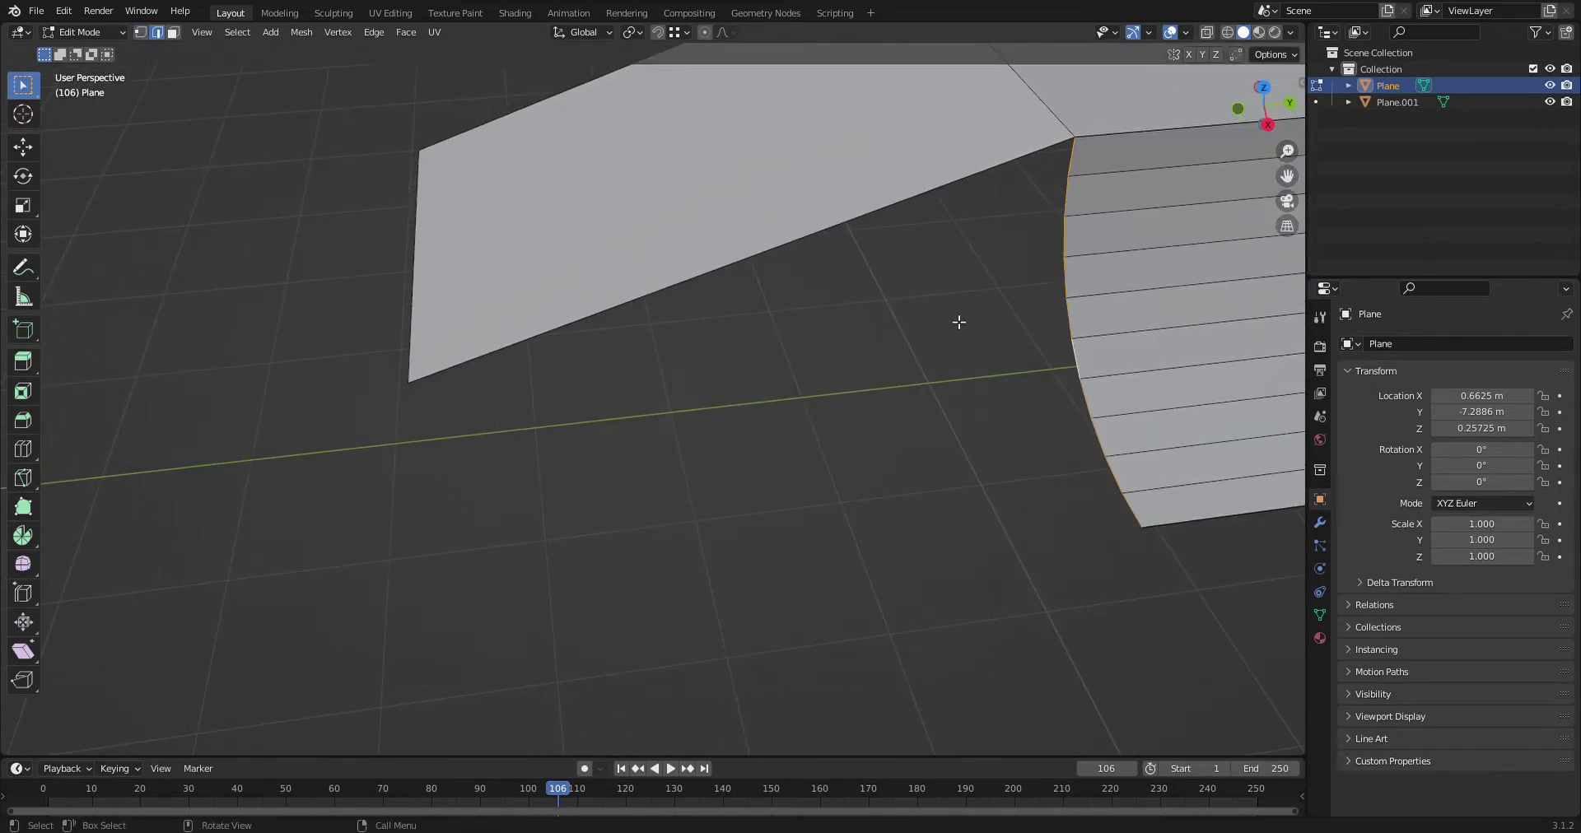
{"action": "key", "text": "g"}
{"action": "key", "text": "x"}
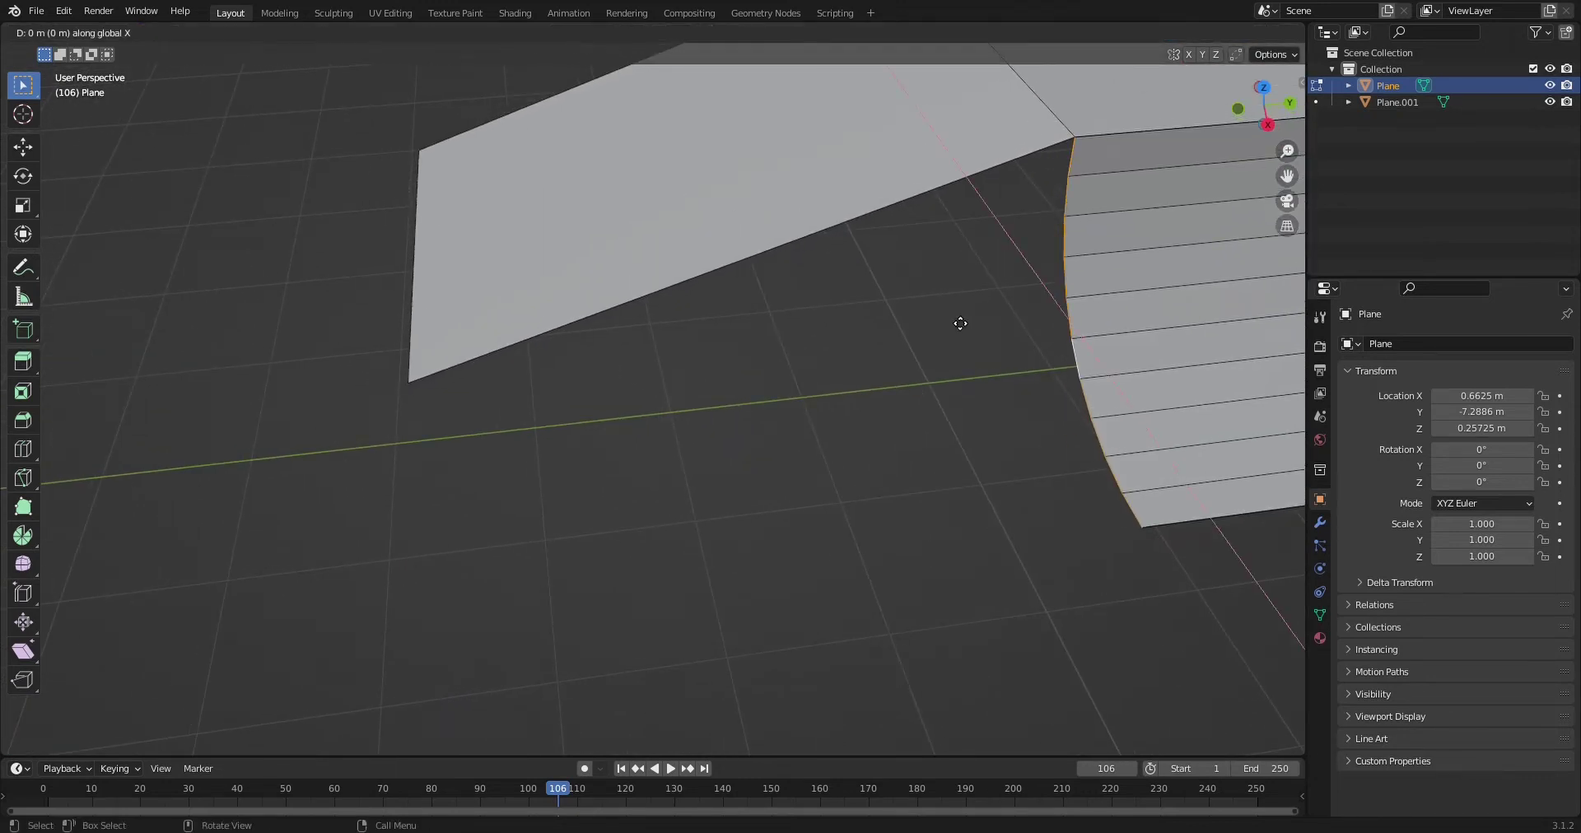
{"action": "key", "text": "y"}
{"action": "left_click", "coordinate": [405, 396]}
Step: Extrude the side edge of Plane's sloped ramp 2 m along global X to the extended quarter pipe's base corner
{"action": "middle_click_drag", "start_coordinate": [405, 395], "coordinate": [519, 411]}
{"action": "middle_click_drag", "start_coordinate": [519, 412], "coordinate": [681, 406], "text": "shift"}
{"action": "left_click", "coordinate": [748, 250]}
{"action": "middle_click_drag", "start_coordinate": [770, 299], "coordinate": [858, 298]}
{"action": "left_click", "coordinate": [1121, 269]}
{"action": "middle_click_drag", "start_coordinate": [1121, 269], "coordinate": [1096, 272]}
{"action": "middle_click_drag", "start_coordinate": [1096, 272], "coordinate": [794, 322], "text": "shift"}
{"action": "key", "text": "e"}
{"action": "key", "text": "x"}
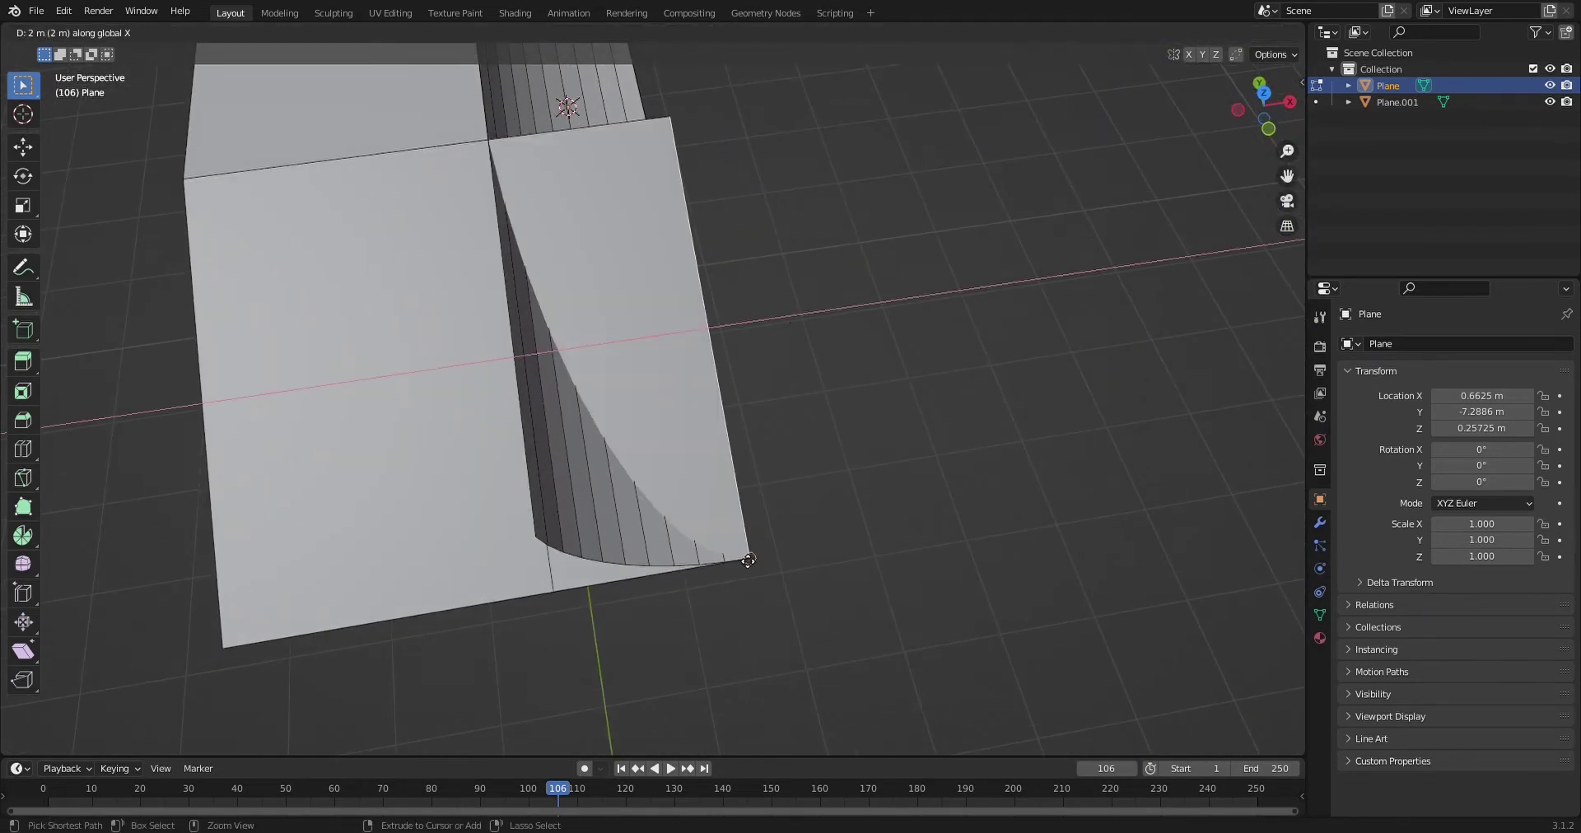
{"action": "left_click", "coordinate": [748, 558], "text": "ctrl"}
Step: Count the lengthwise edges on Plane's quarter pipe and add 8 evenly spaced loop cuts across the sloped ramp, without sliding them
{"action": "middle_click_drag", "start_coordinate": [752, 562], "coordinate": [700, 614]}
{"action": "scroll", "coordinate": [805, 607], "scroll_direction": "up", "scroll_amount": 3}
{"action": "left_click", "coordinate": [670, 533]}
{"action": "left_click", "coordinate": [680, 491]}
{"action": "left_click", "coordinate": [699, 448]}
{"action": "left_click", "coordinate": [715, 408]}
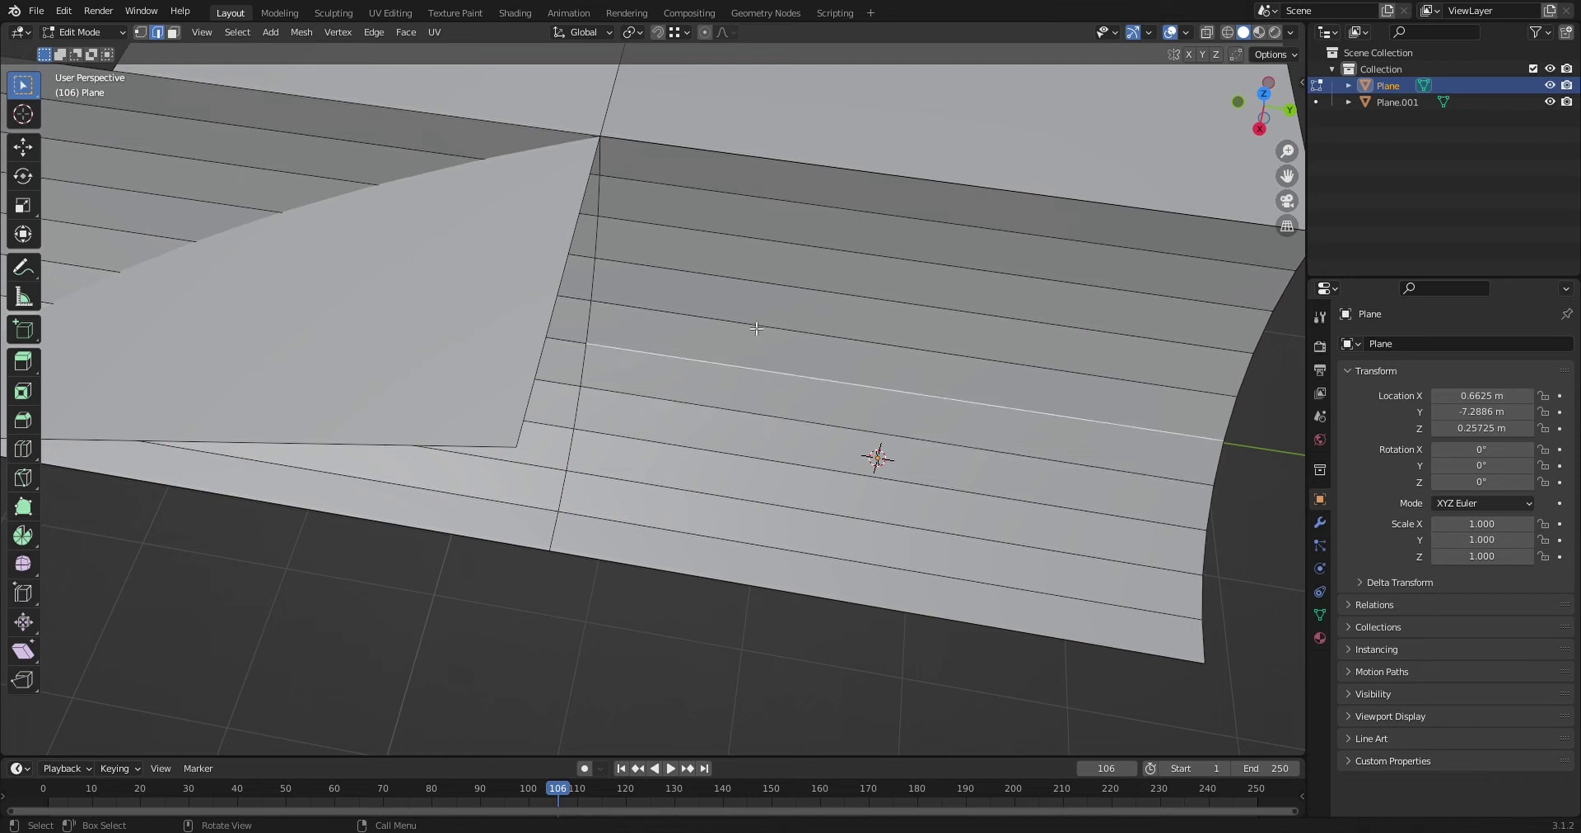
{"action": "middle_click_drag", "start_coordinate": [693, 321], "coordinate": [788, 317]}
{"action": "key", "text": "ctrl+r"}
{"action": "scroll", "coordinate": [706, 460], "scroll_direction": "up", "scroll_amount": 5}
{"action": "scroll", "coordinate": [707, 460], "scroll_direction": "up", "scroll_amount": 3}
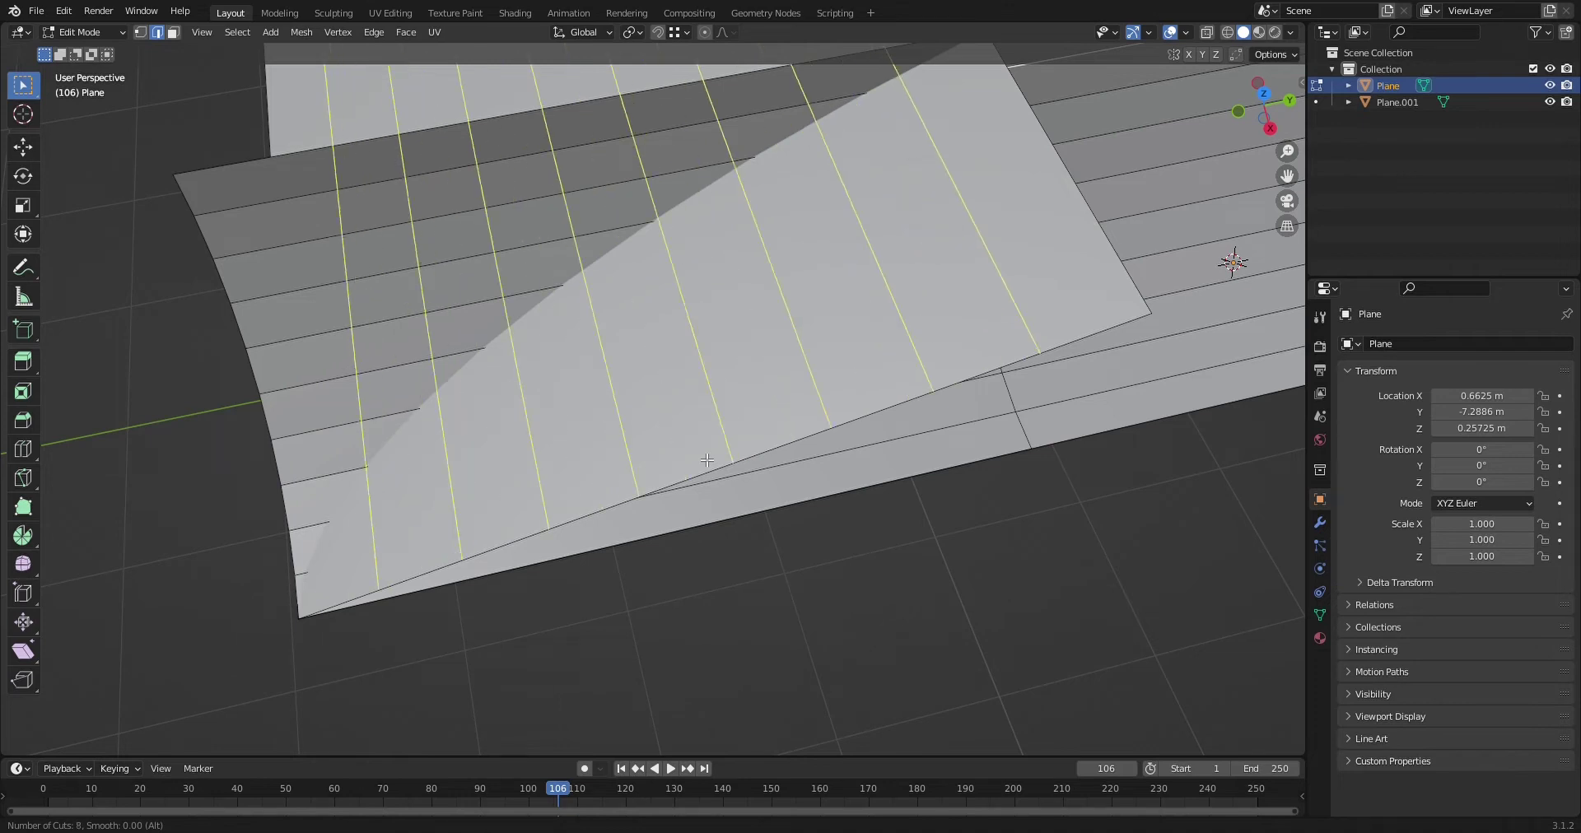
{"action": "left_click", "coordinate": [707, 460]}
{"action": "right_click", "coordinate": [706, 459]}
Step: Slide the sloped ramp's lowest new loop cut to the point where the quarter pipe's lowest lengthwise edge meets the ramp
{"action": "middle_click_drag", "start_coordinate": [615, 518], "coordinate": [760, 609], "text": "shift"}
{"action": "left_click", "coordinate": [501, 410]}
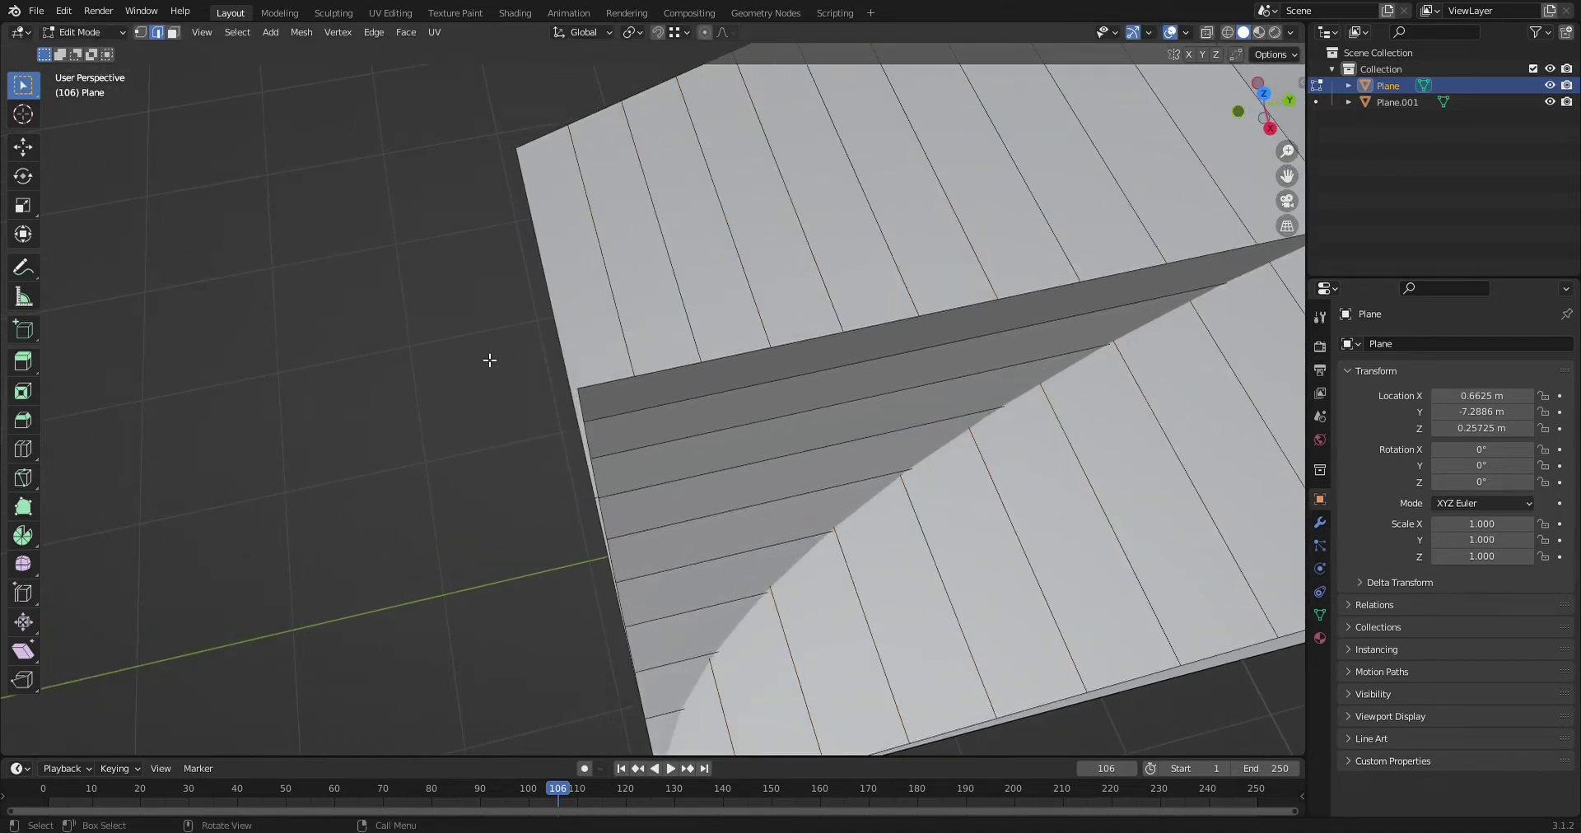
{"action": "middle_click_drag", "start_coordinate": [607, 287], "coordinate": [819, 482]}
{"action": "scroll", "coordinate": [803, 473], "scroll_direction": "up", "scroll_amount": 2}
{"action": "scroll", "coordinate": [821, 465], "scroll_direction": "up", "scroll_amount": 3}
{"action": "key", "text": "g"}
{"action": "key", "text": "g"}
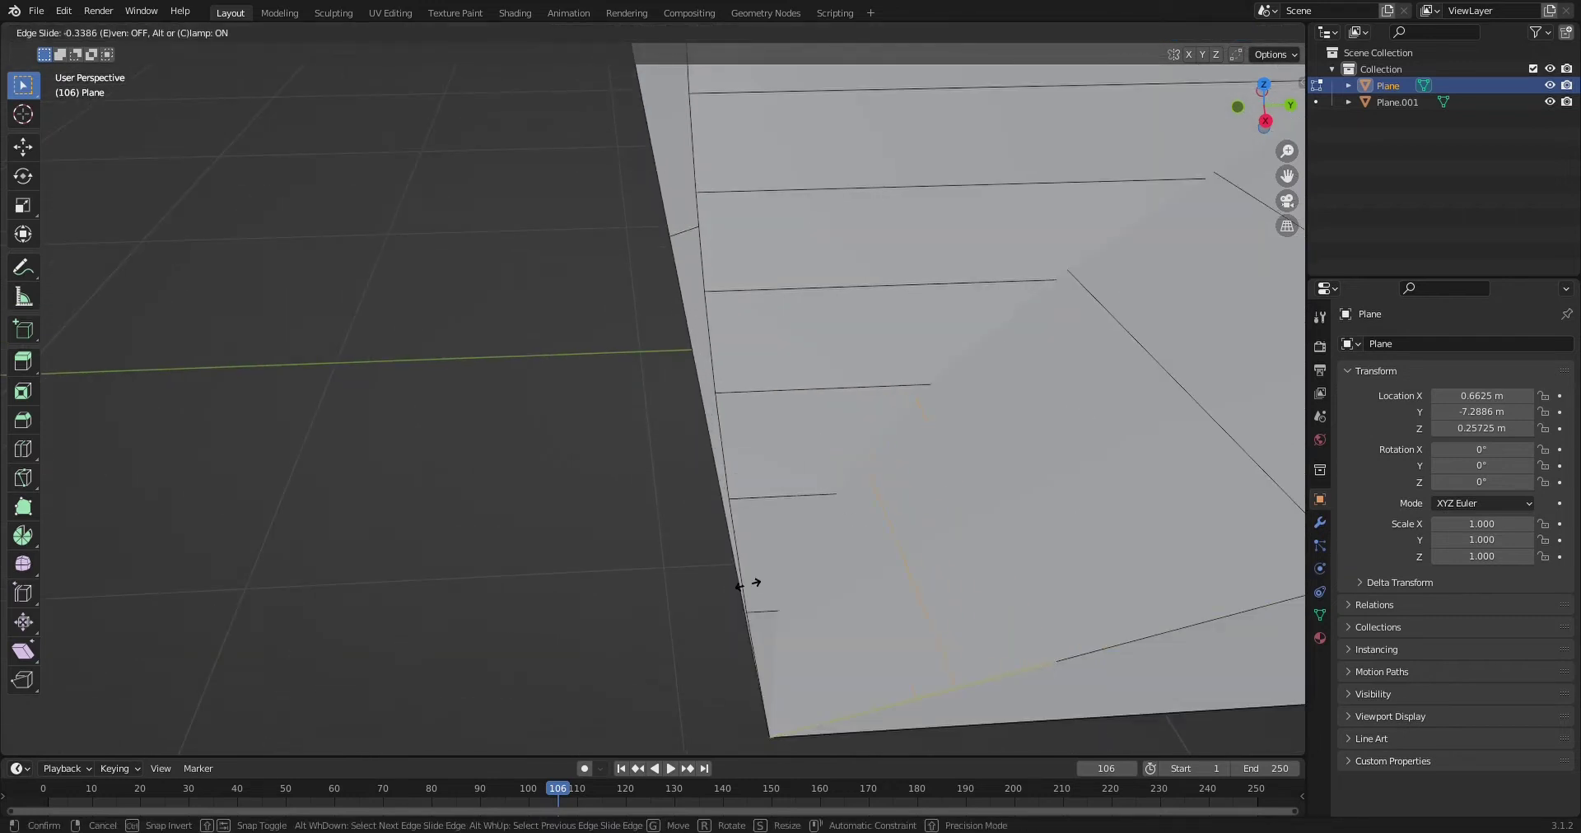
{"action": "left_click", "coordinate": [606, 625]}
Step: Slide the ramp's second-lowest loop cut to the end of the quarter pipe's next edge up along the intersection
{"action": "left_click", "coordinate": [1172, 369]}
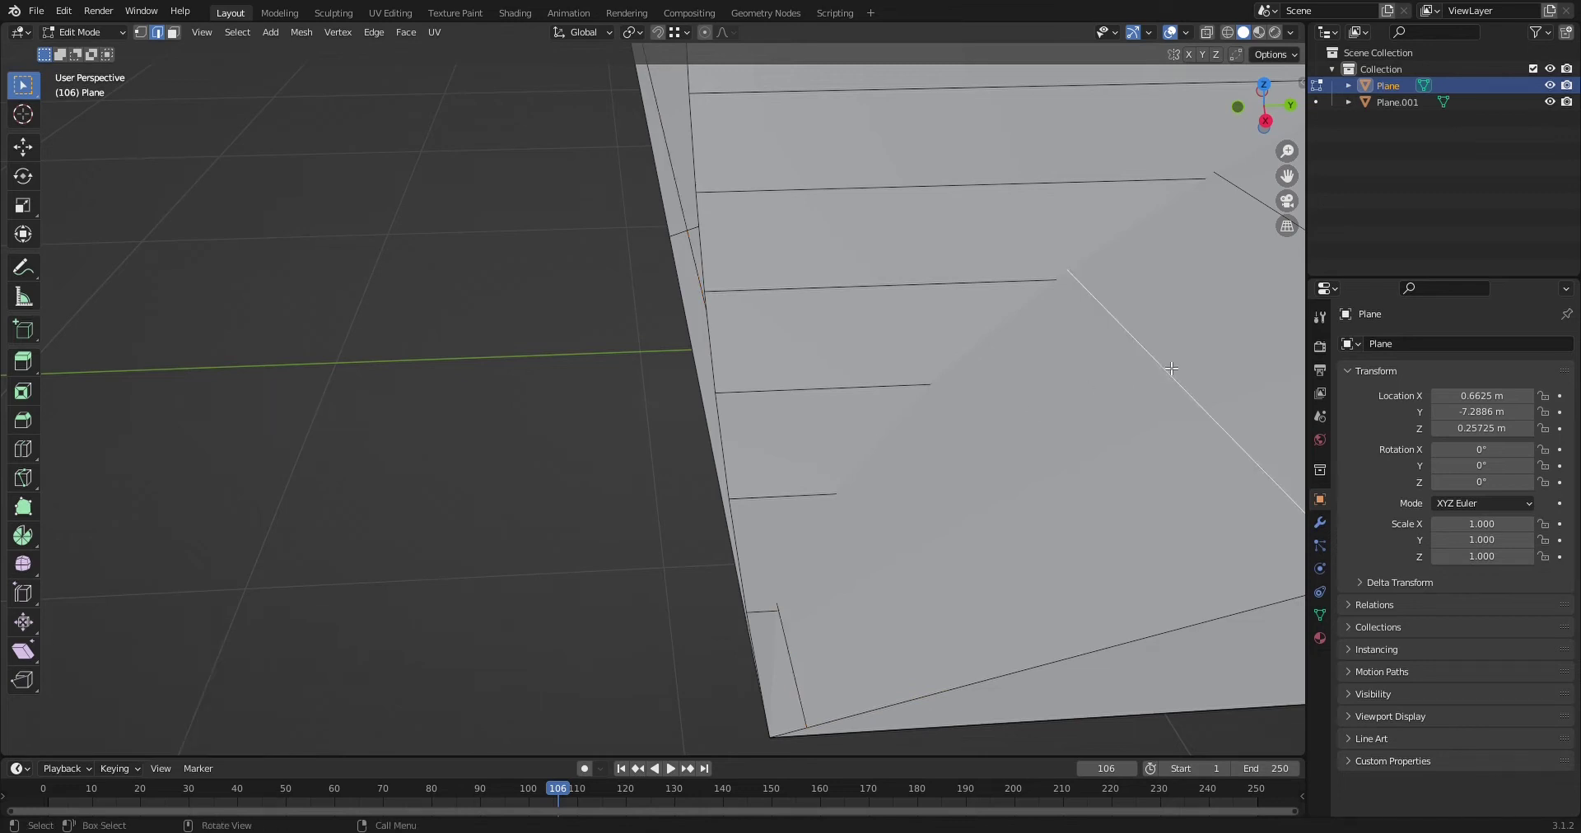
{"action": "key", "text": "g"}
{"action": "key", "text": "g"}
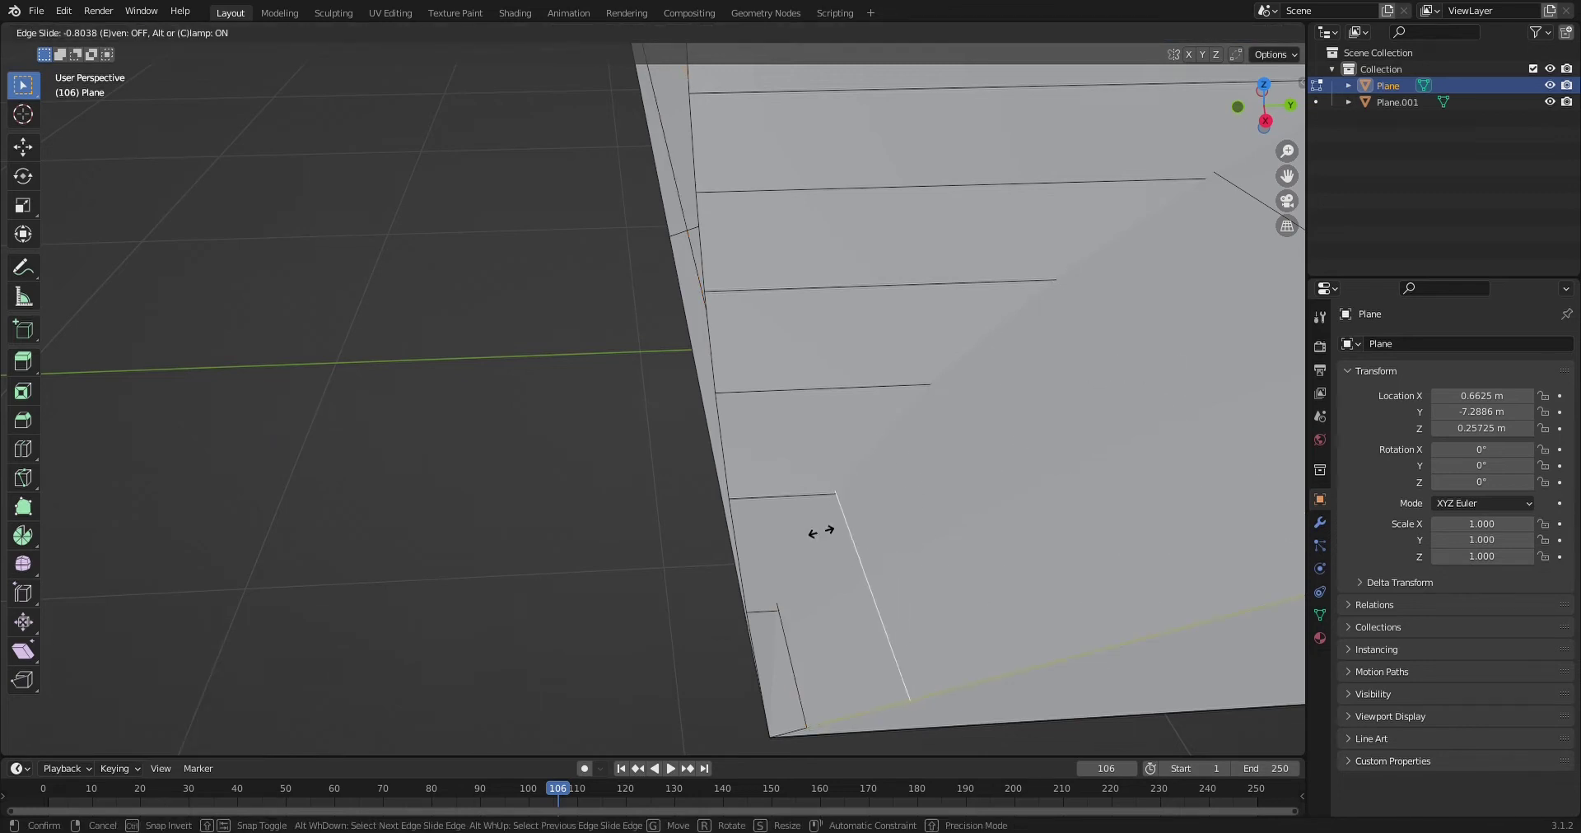
{"action": "left_click", "coordinate": [823, 537]}
Step: Slide the remaining ramp loop cuts one by one to the matching quarter pipe edges, up to the ramp's upper end
{"action": "middle_click_drag", "start_coordinate": [1068, 436], "coordinate": [879, 522], "text": "shift"}
{"action": "left_click", "coordinate": [975, 441]}
{"action": "middle_click_drag", "start_coordinate": [950, 443], "coordinate": [983, 383], "text": "shift"}
{"action": "key", "text": "g"}
{"action": "key", "text": "g"}
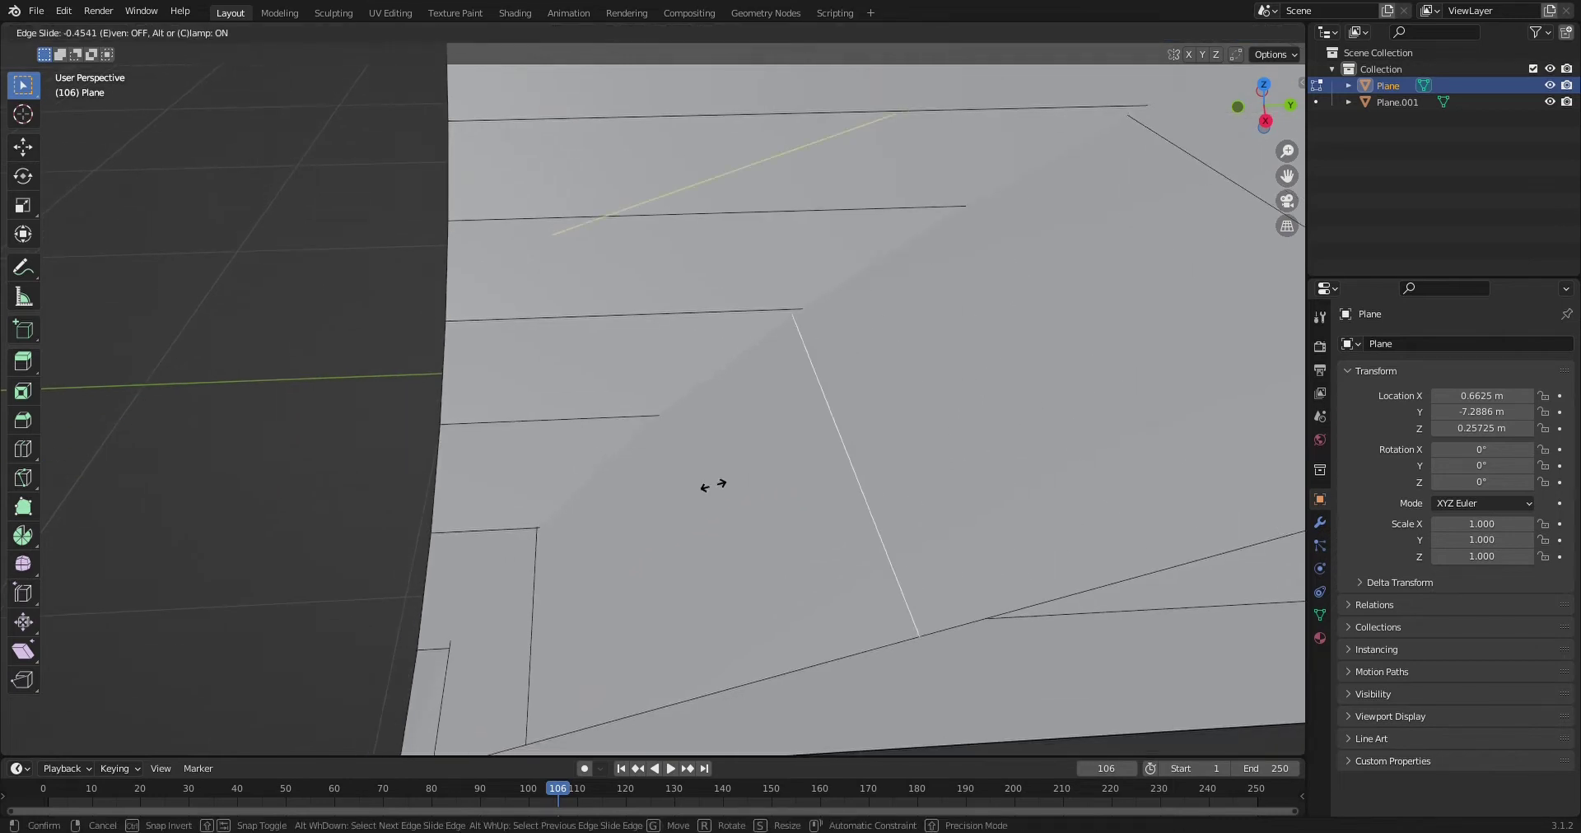
{"action": "left_click", "coordinate": [558, 541]}
{"action": "scroll", "coordinate": [749, 512], "scroll_direction": "up", "scroll_amount": 2}
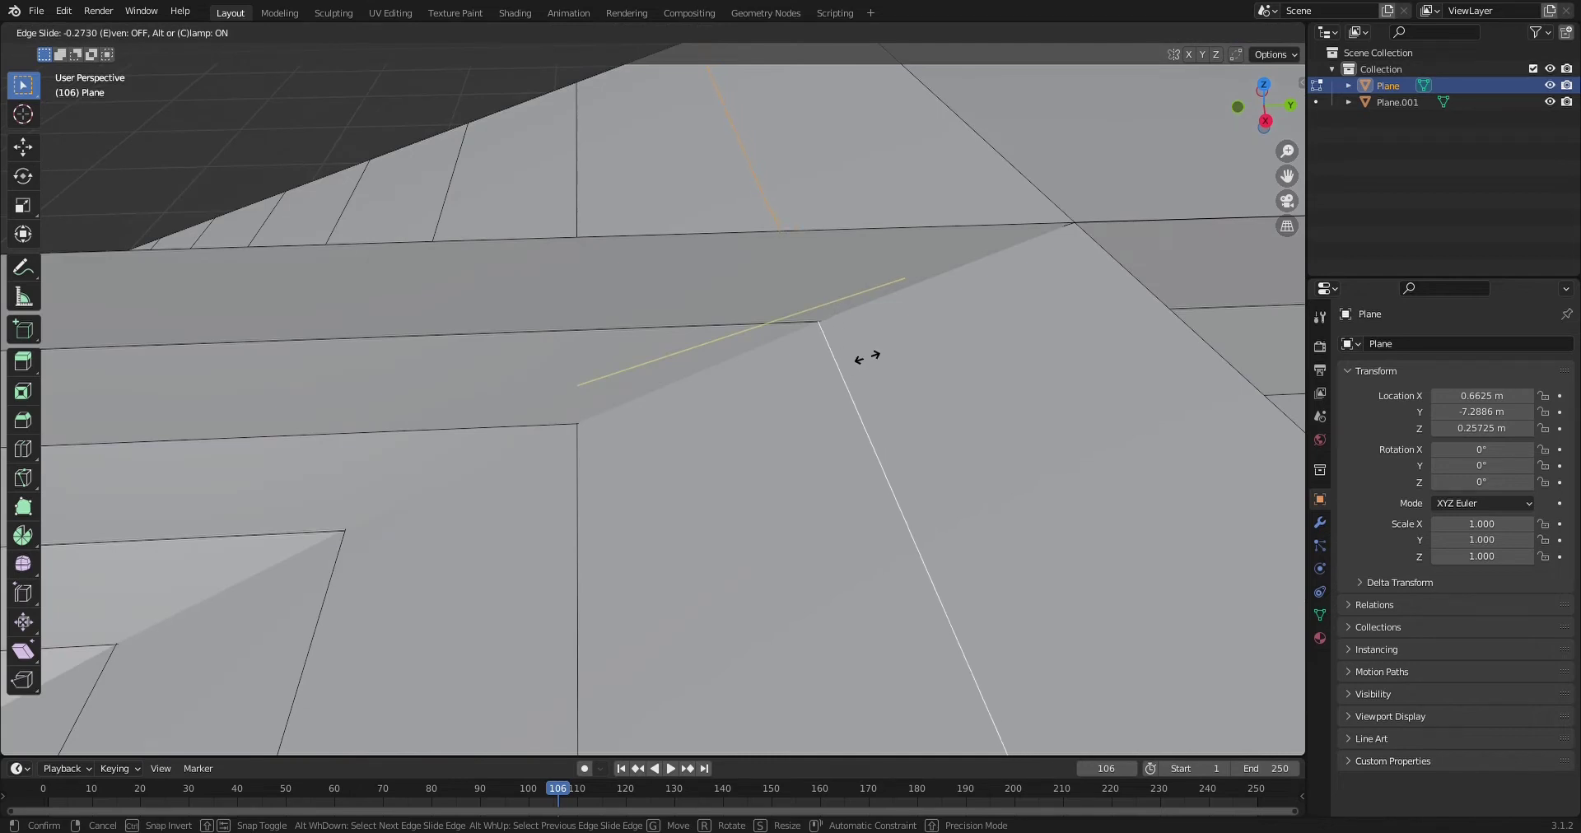
{"action": "left_click", "coordinate": [860, 359]}
Step: Examine the ramp in object mode and the aligned edges along the intersection in edit mode
{"action": "scroll", "coordinate": [625, 316], "scroll_direction": "down", "scroll_amount": 5}
{"action": "key", "text": "Tab"}
{"action": "left_click", "coordinate": [496, 265]}
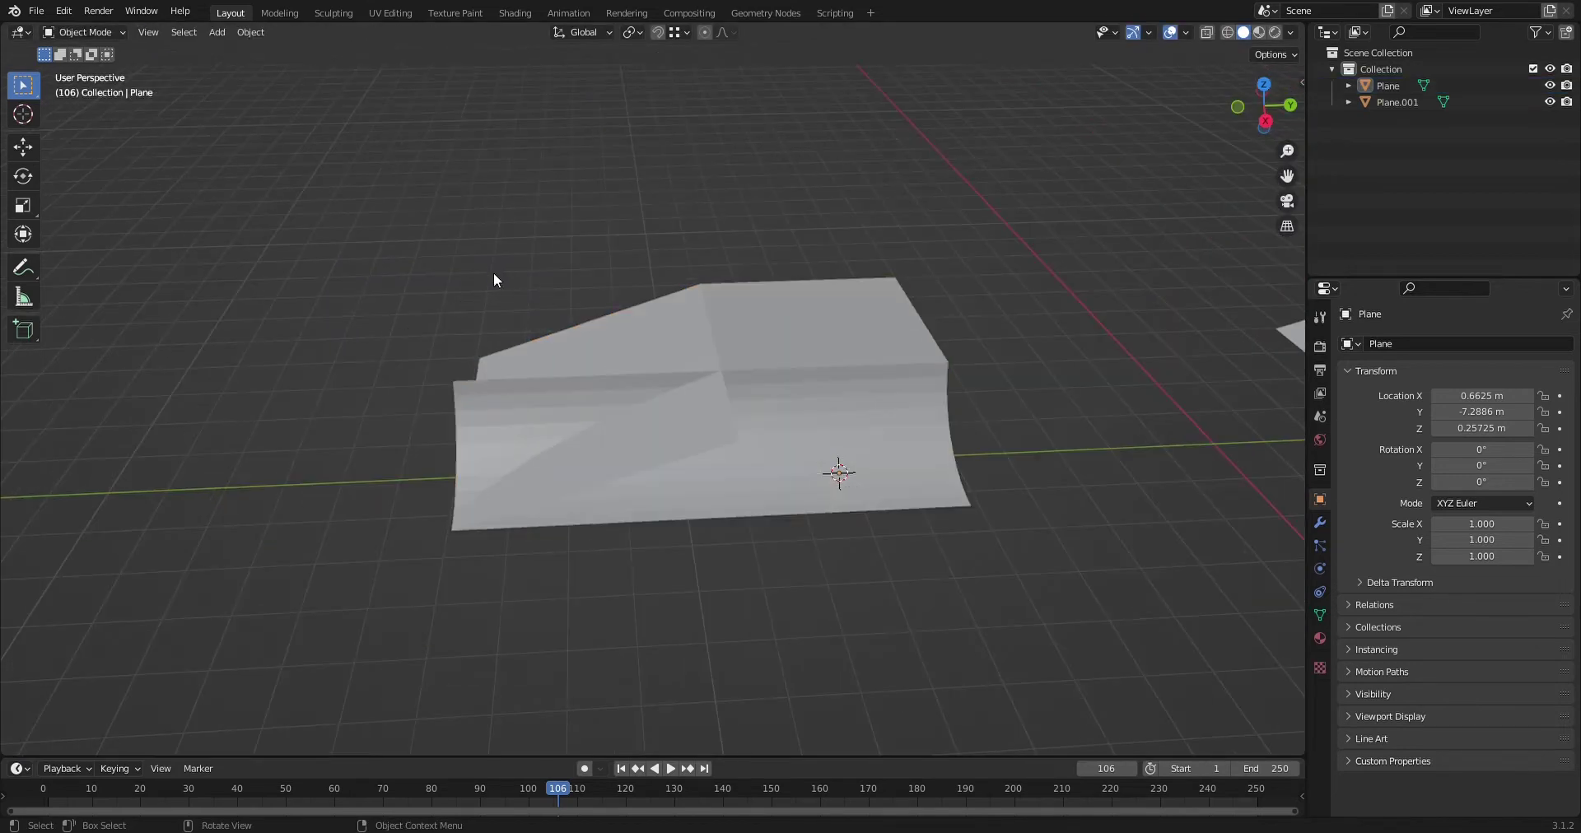
{"action": "key", "text": "Tab"}
{"action": "scroll", "coordinate": [494, 327], "scroll_direction": "up", "scroll_amount": 8}
{"action": "middle_click_drag", "start_coordinate": [577, 355], "coordinate": [654, 334]}
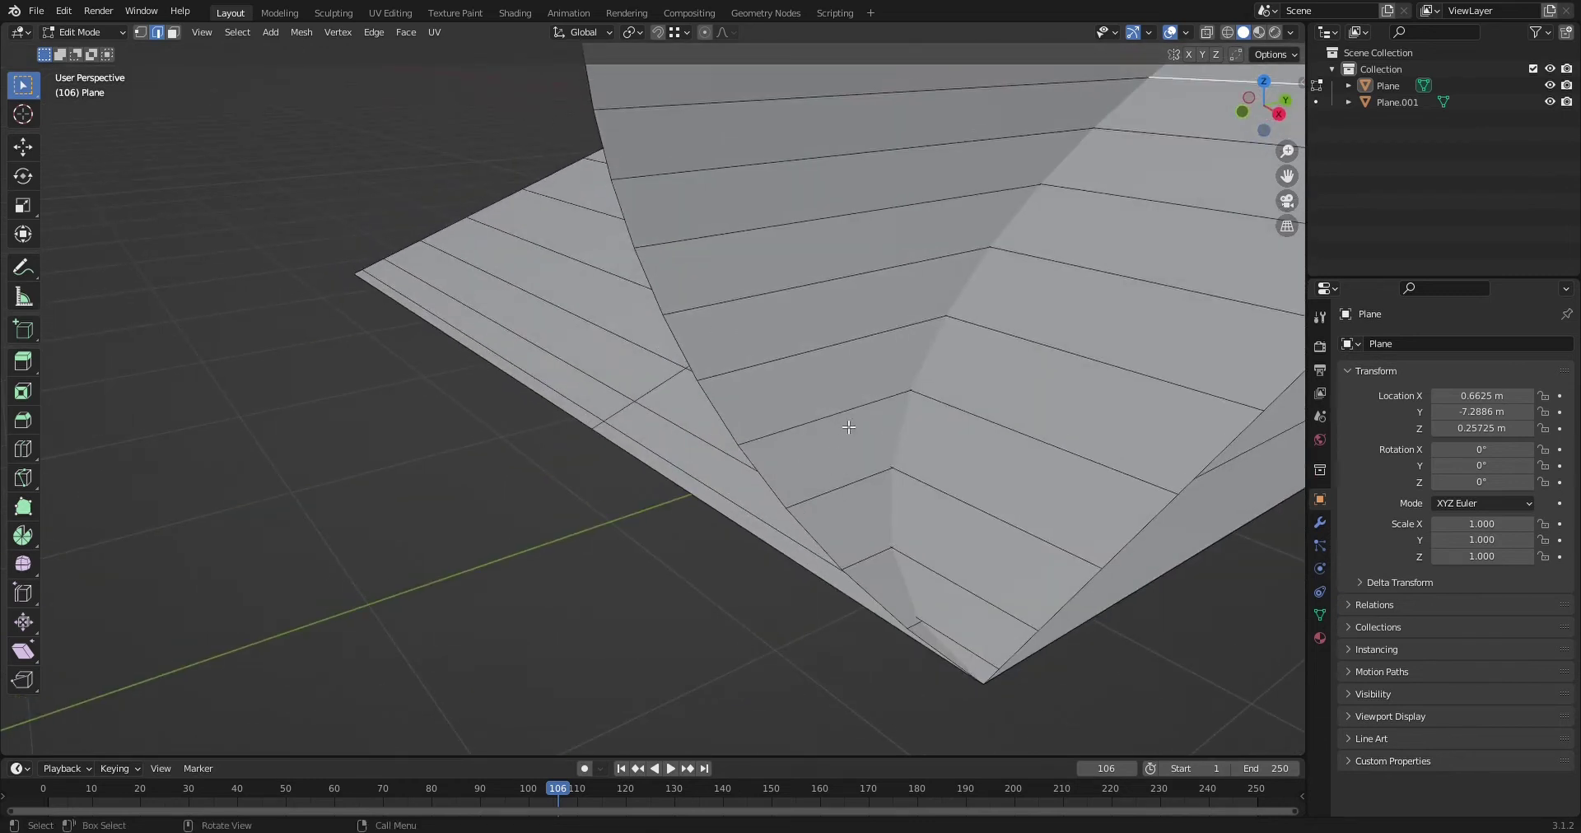
{"action": "middle_click_drag", "start_coordinate": [889, 376], "coordinate": [905, 378]}
Step: Select the extended strip of sloped ramp faces and cut it against the quarter pipe with Intersect (Knife)
{"action": "key", "text": "3"}
{"action": "middle_click_drag", "start_coordinate": [1184, 654], "coordinate": [906, 561]}
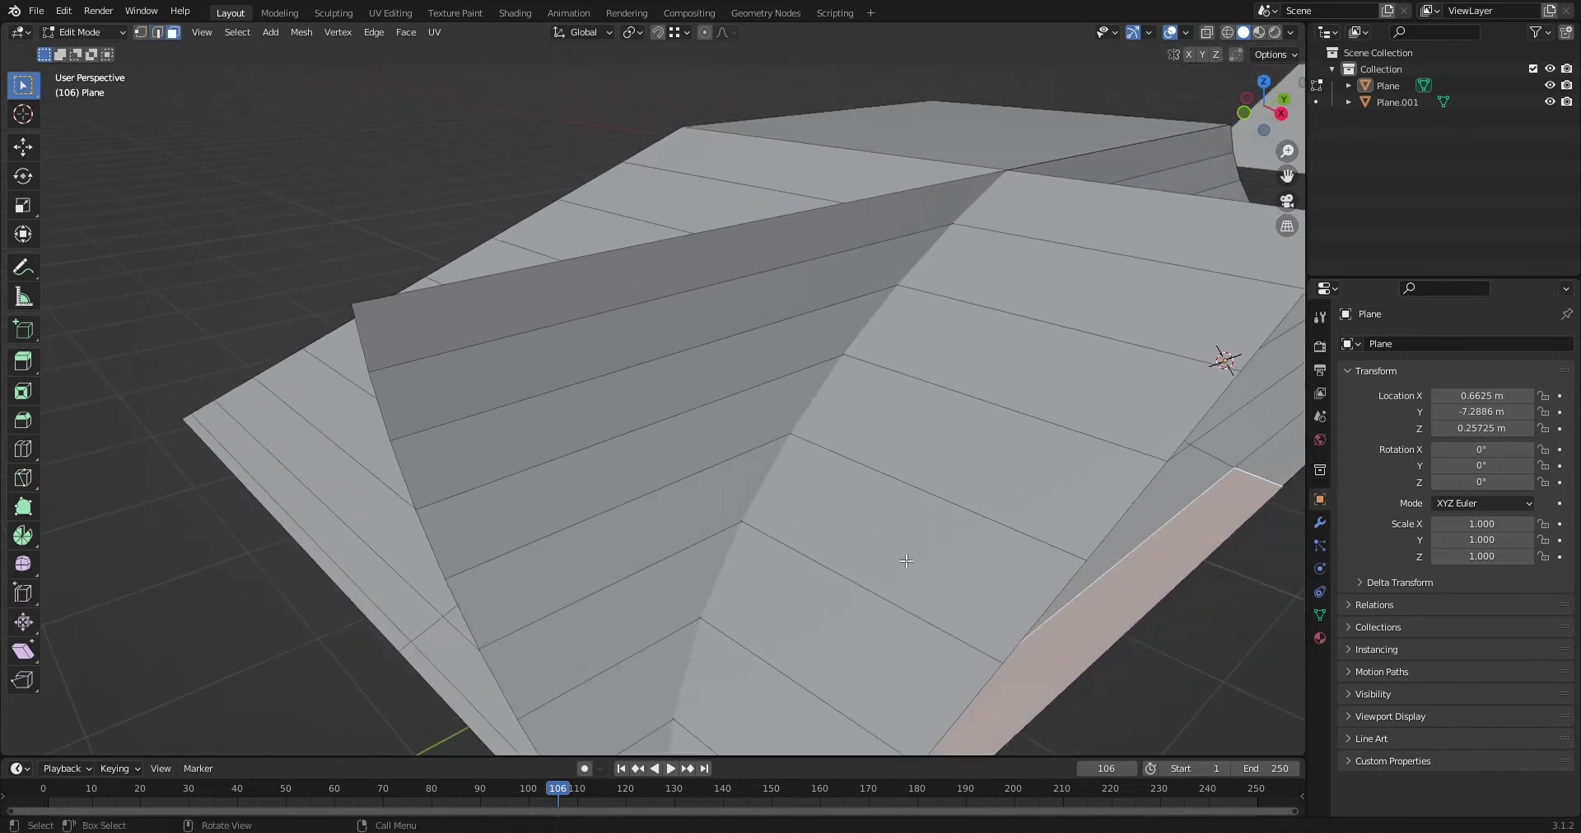
{"action": "left_click", "coordinate": [621, 314], "text": "ctrl"}
{"action": "middle_click_drag", "start_coordinate": [622, 314], "coordinate": [746, 467]}
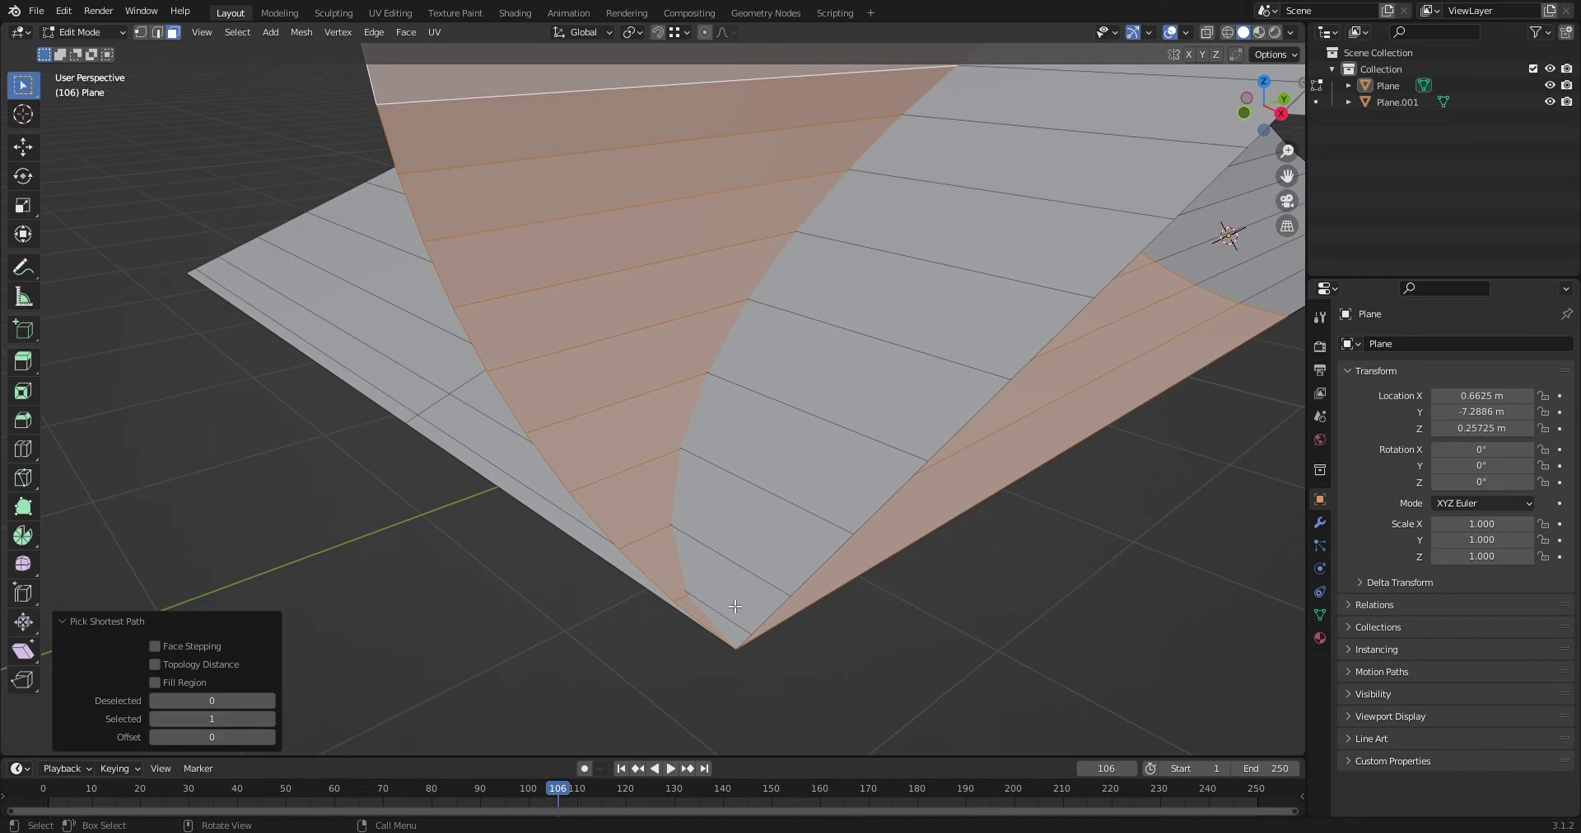
{"action": "left_click", "coordinate": [728, 636]}
{"action": "middle_click_drag", "start_coordinate": [1001, 269], "coordinate": [967, 326], "text": "shift"}
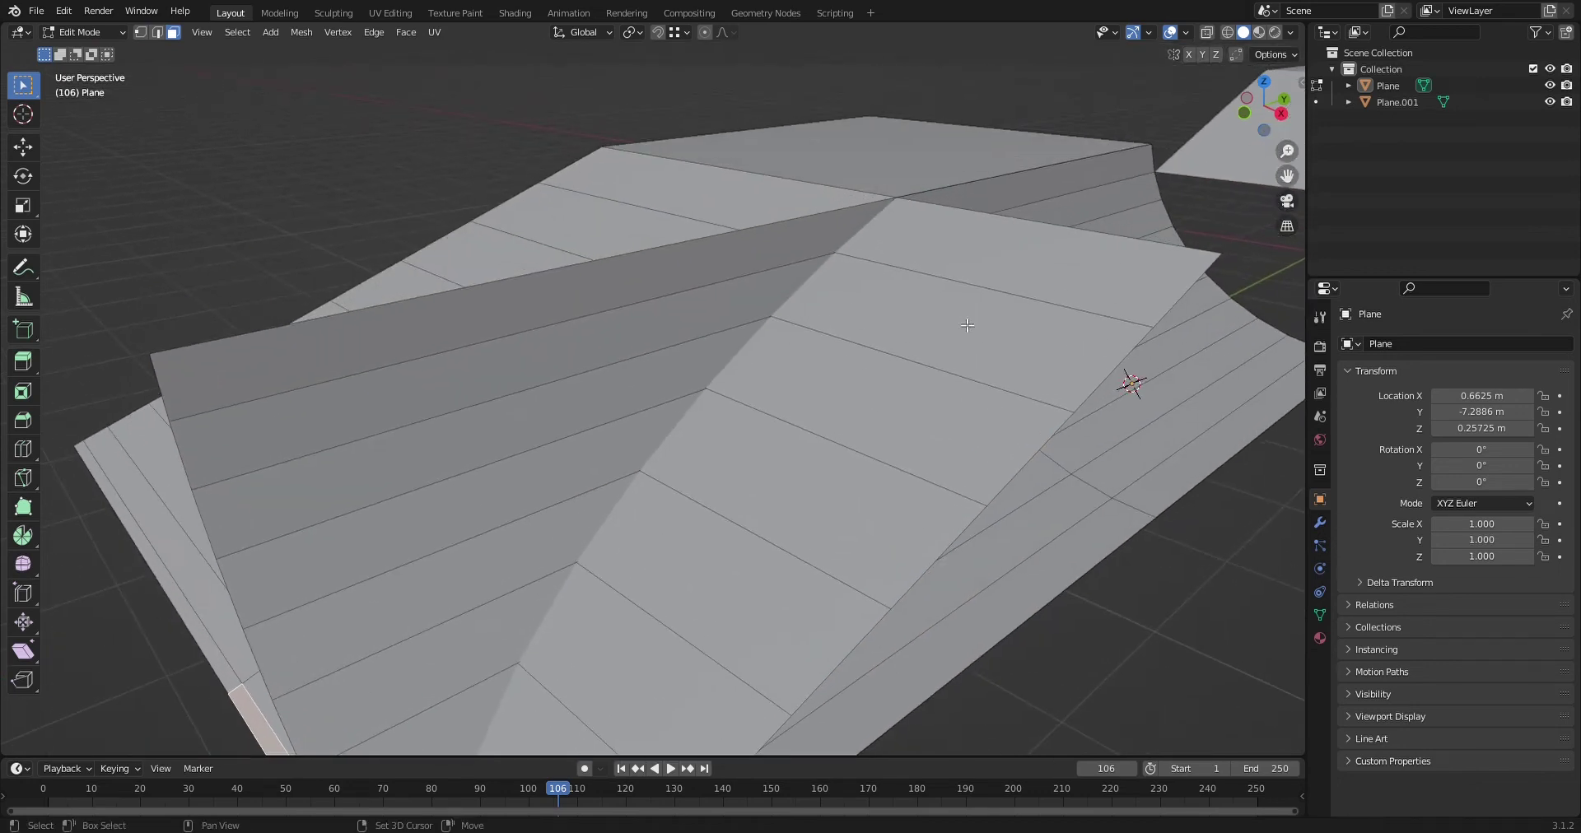
{"action": "left_click", "coordinate": [999, 265], "text": "ctrl"}
{"action": "key", "text": "F3"}
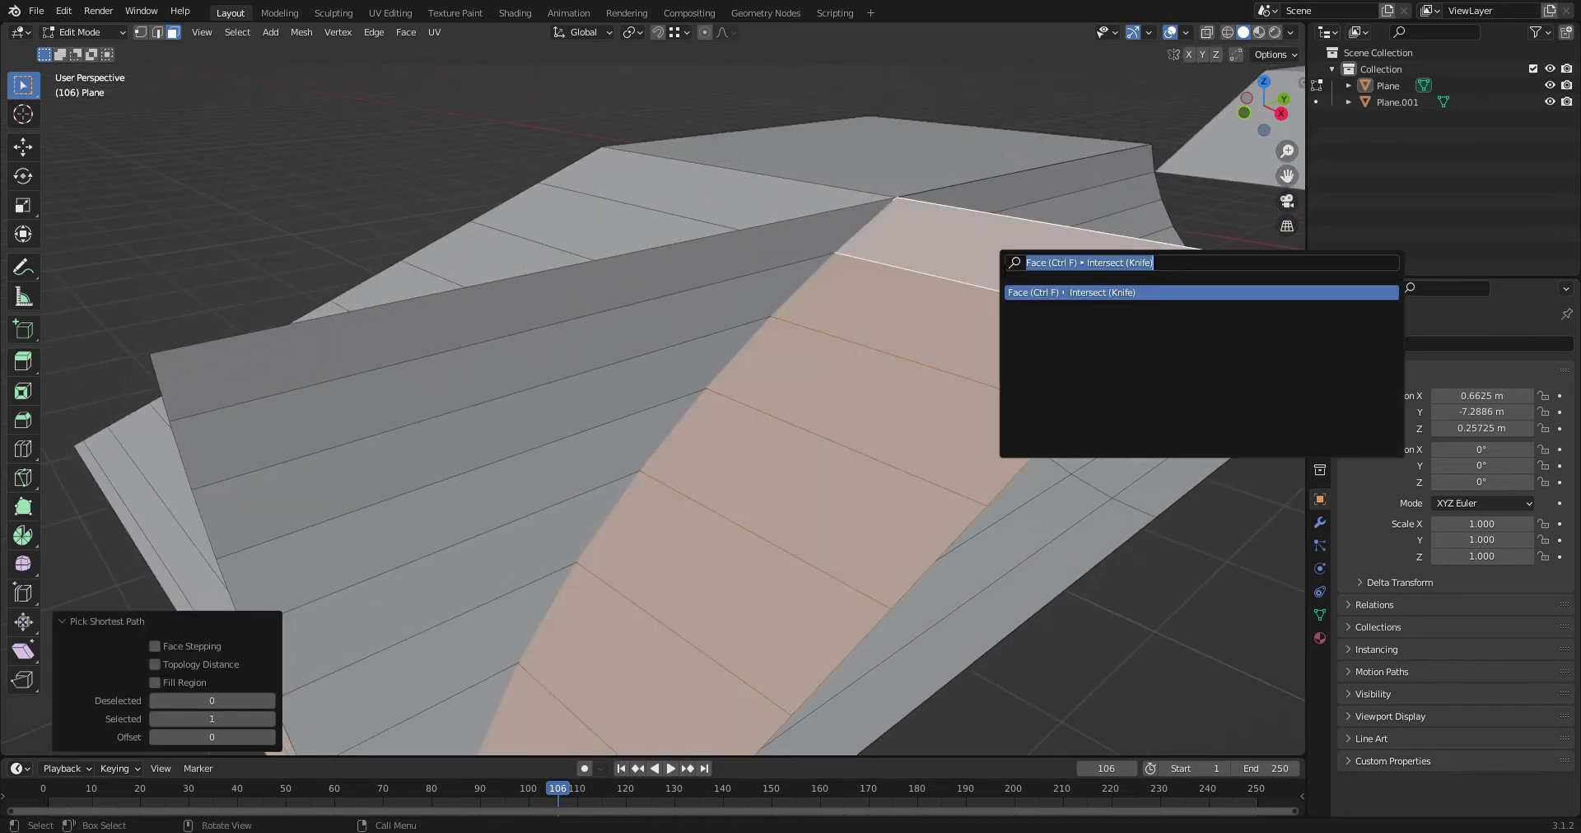
{"action": "type", "text": "intersec"}
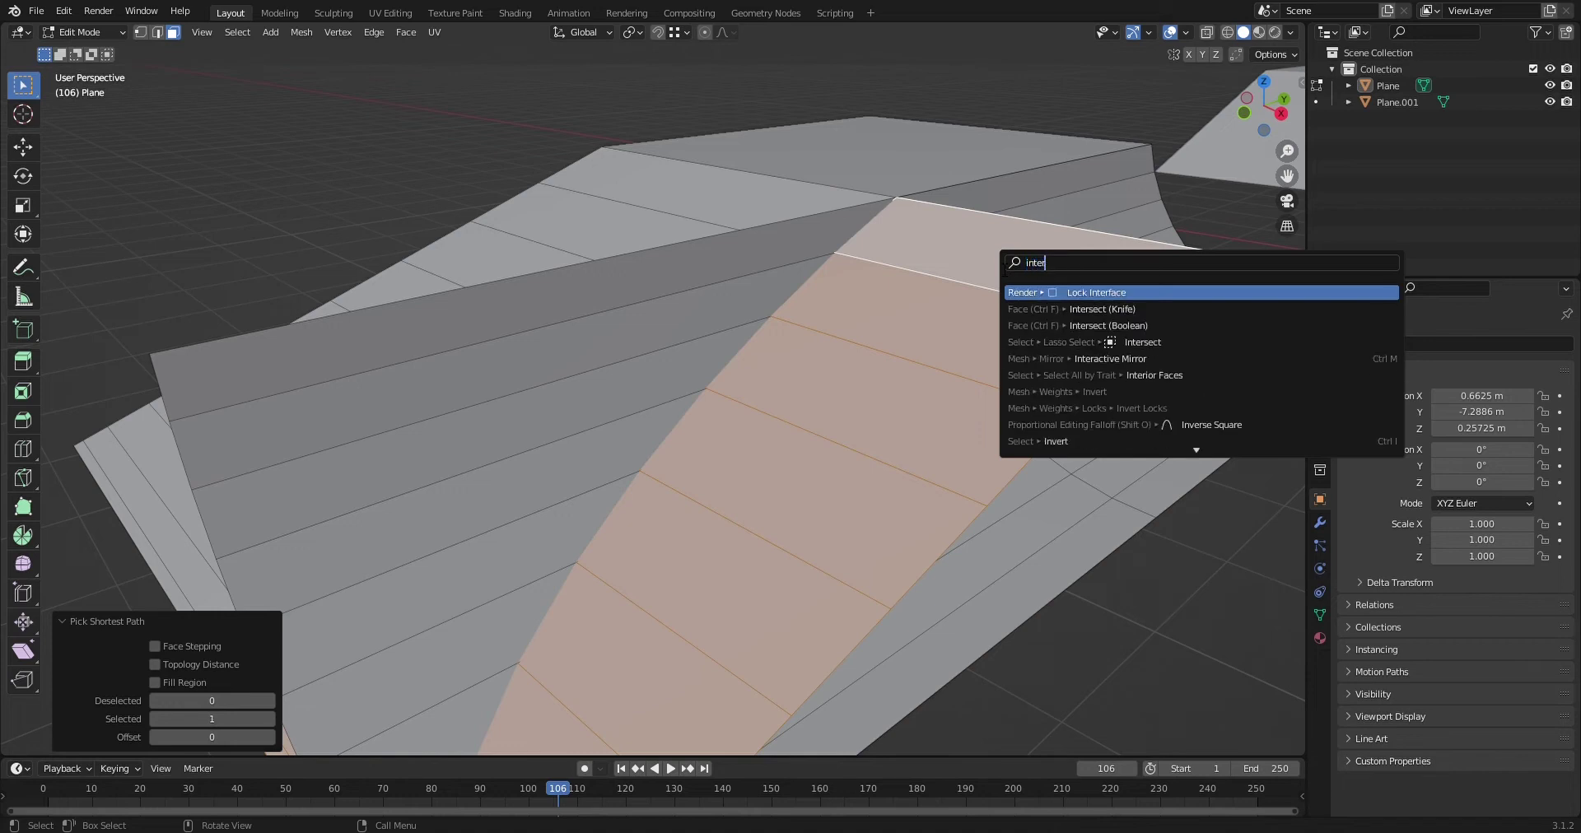
{"action": "key", "text": "Return"}
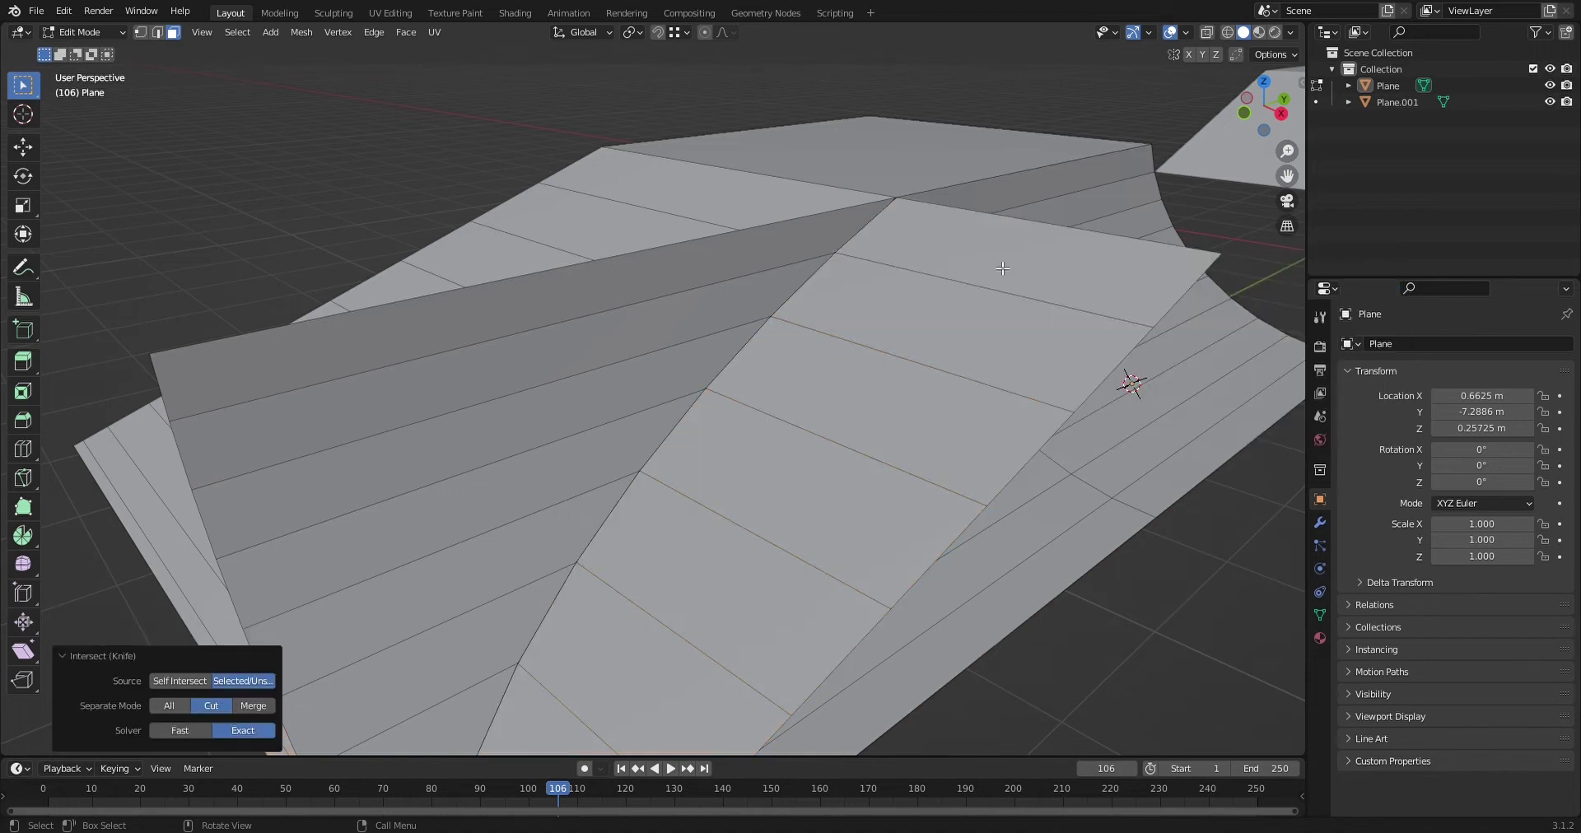
Step: Select the excess sloped ramp faces overhanging the quarter pipe beyond the cut and delete them
{"action": "left_click", "coordinate": [1003, 265]}
{"action": "middle_click_drag", "start_coordinate": [1003, 264], "coordinate": [951, 304]}
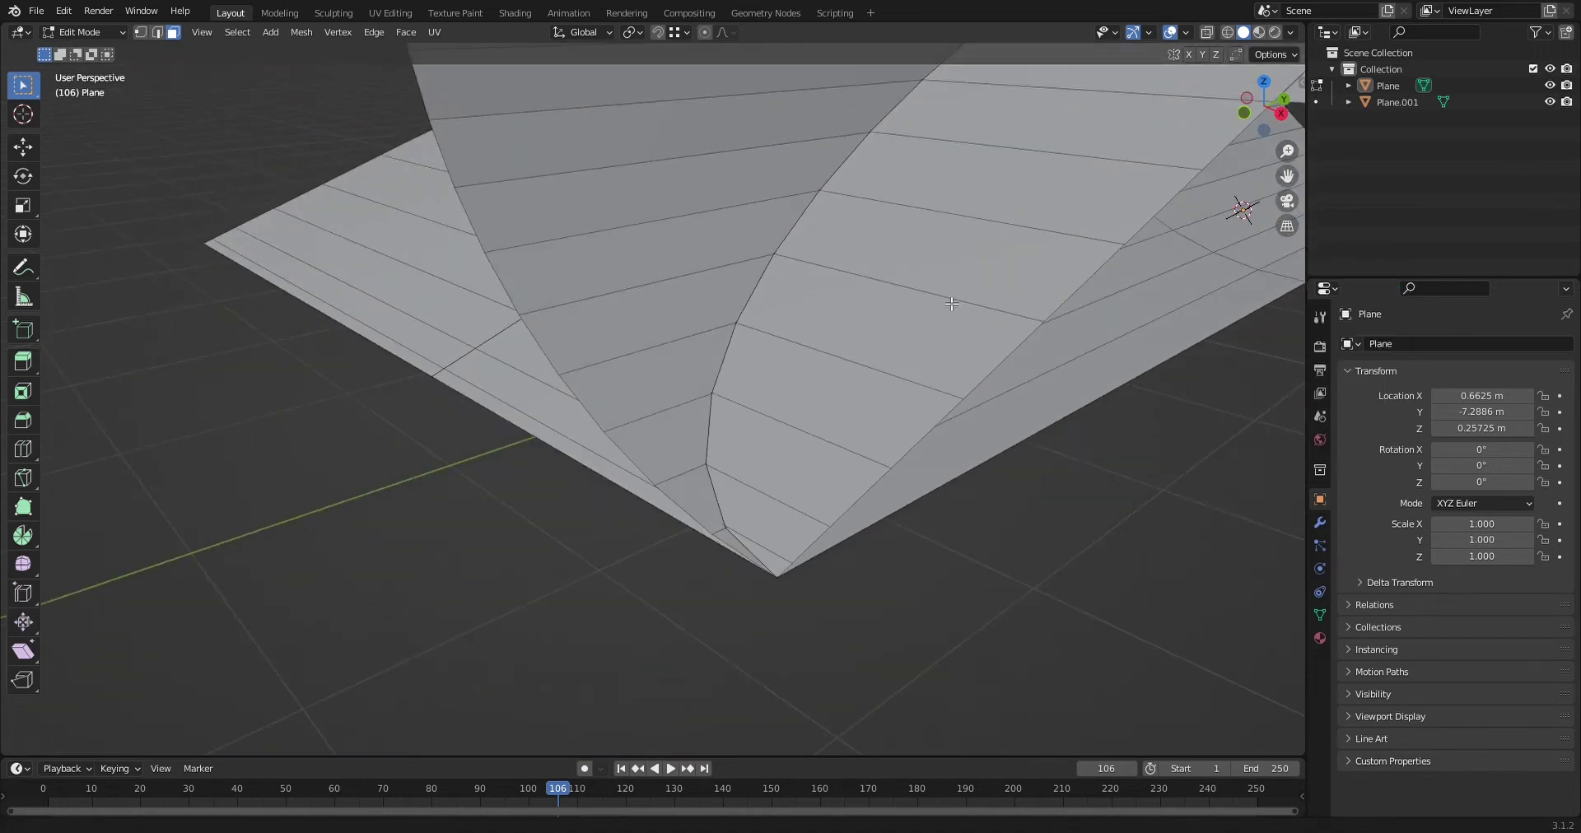
{"action": "left_click", "coordinate": [770, 558], "text": "ctrl"}
{"action": "key", "text": "x"}
{"action": "left_click", "coordinate": [755, 563]}
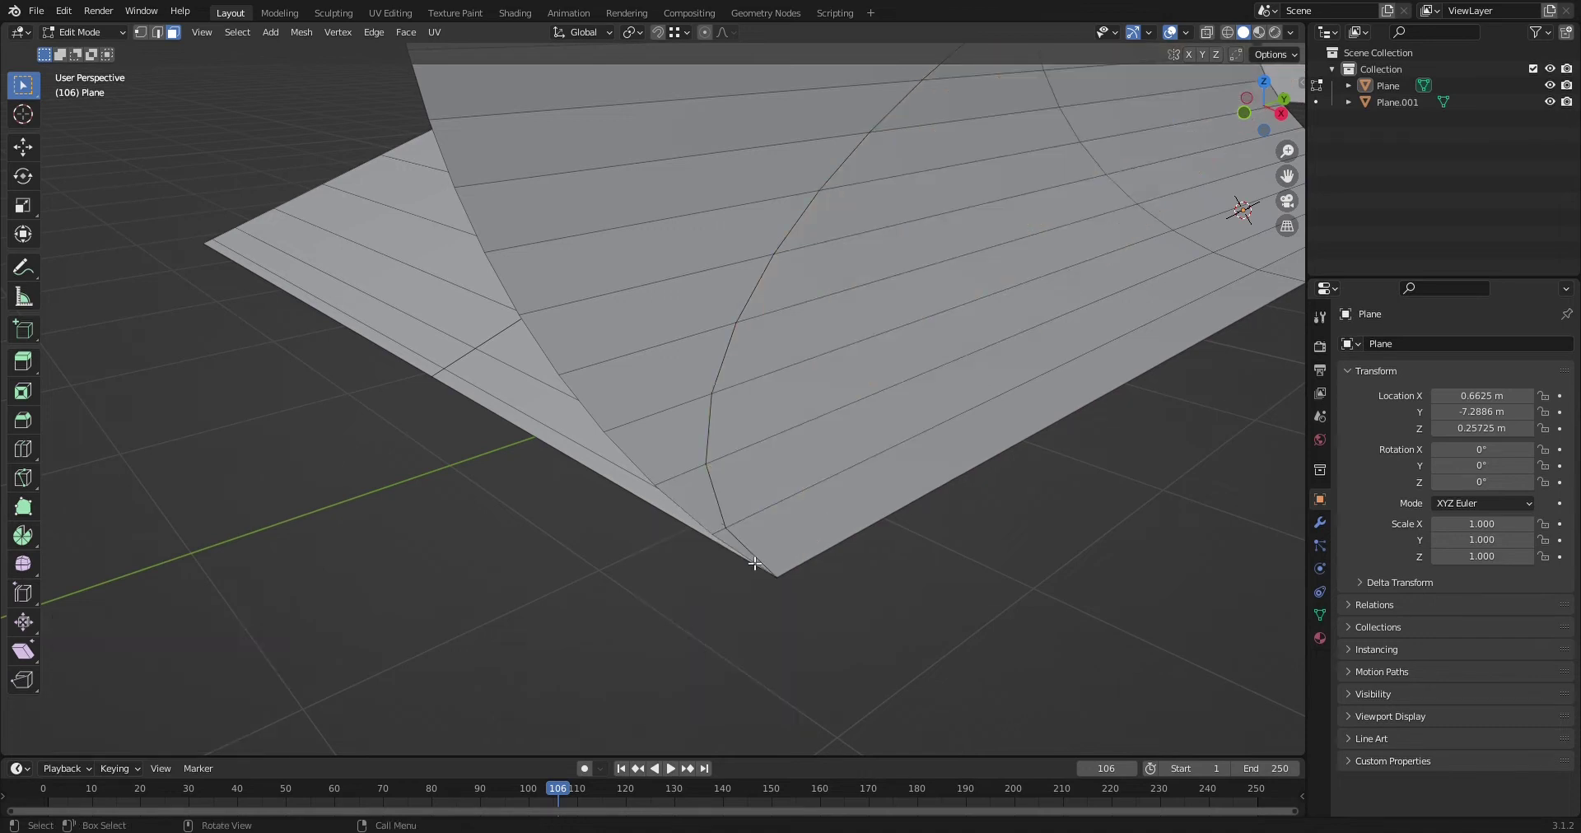
Step: Select the excess quarter pipe faces standing above the sloped ramp, from the base corner to the upper edge, and delete them
{"action": "middle_click_drag", "start_coordinate": [719, 447], "coordinate": [717, 501], "text": "shift"}
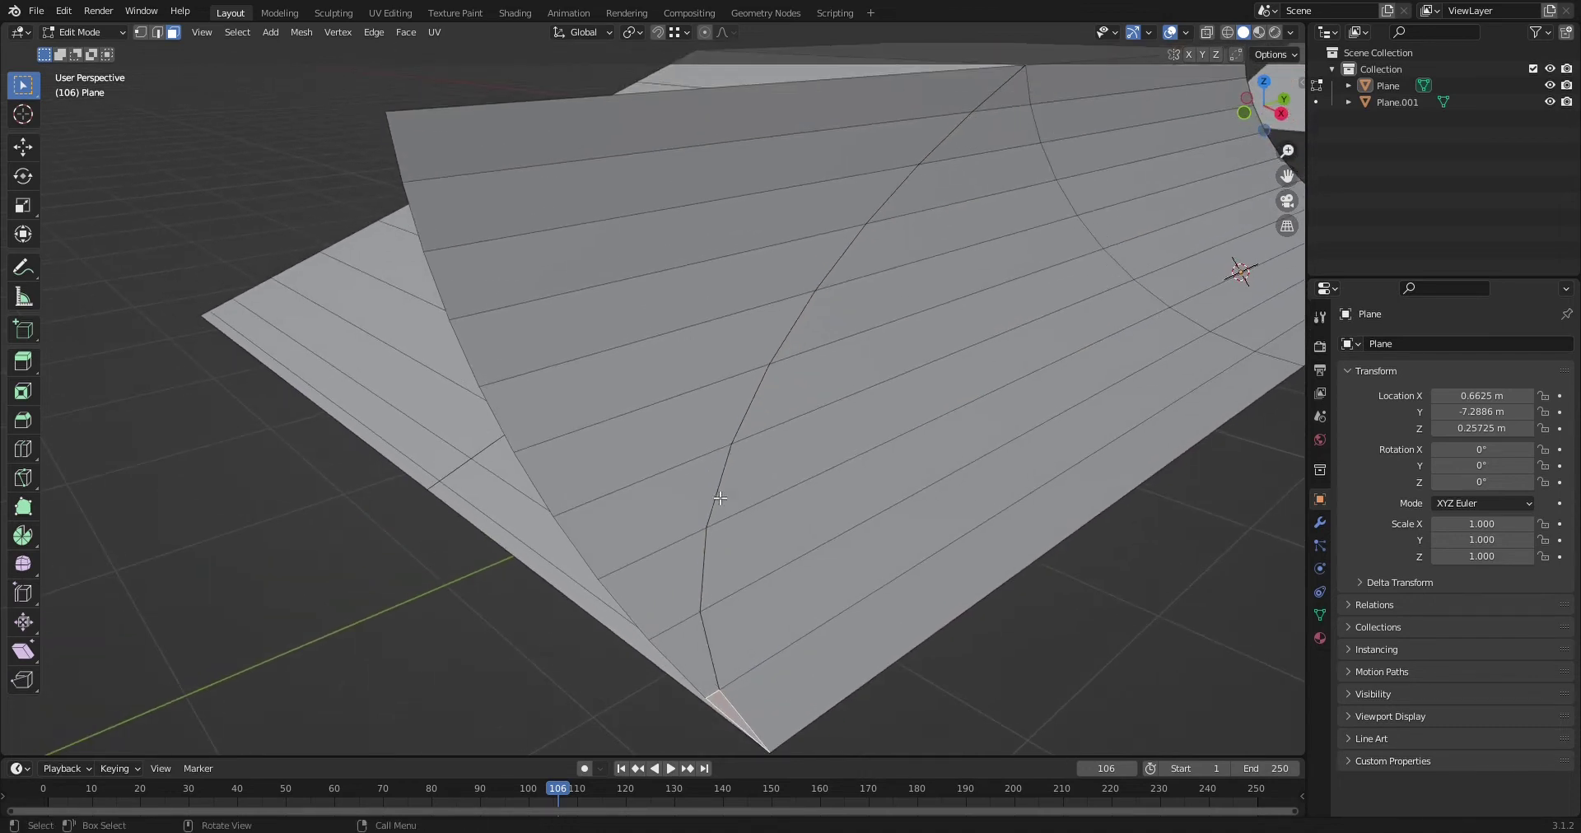
{"action": "middle_click_drag", "start_coordinate": [615, 309], "coordinate": [630, 361], "text": "shift"}
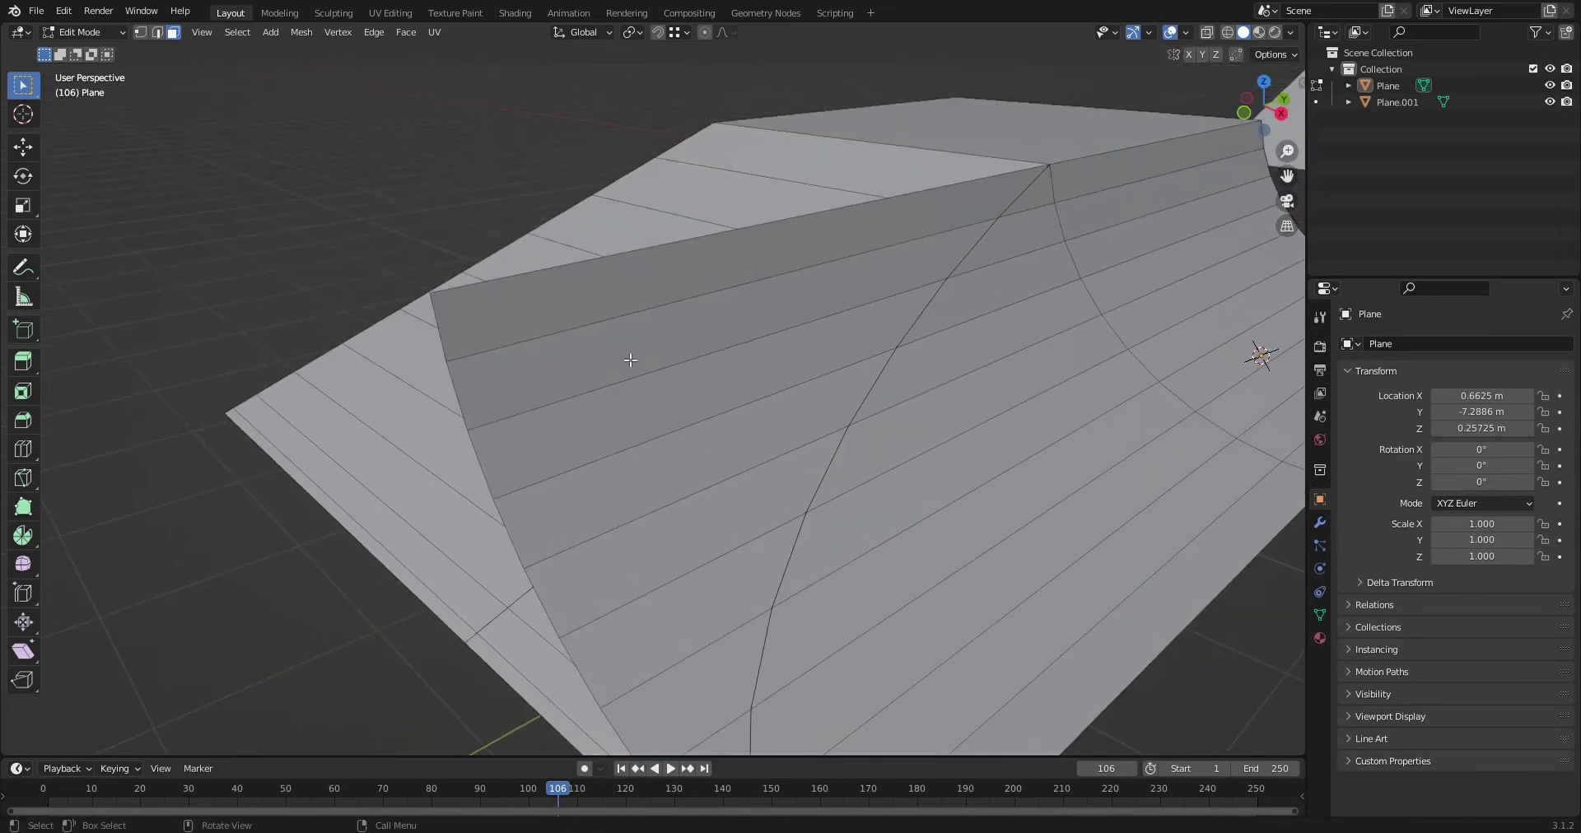
{"action": "left_click", "coordinate": [619, 312], "text": "ctrl"}
{"action": "key", "text": "x"}
{"action": "left_click", "coordinate": [619, 312]}
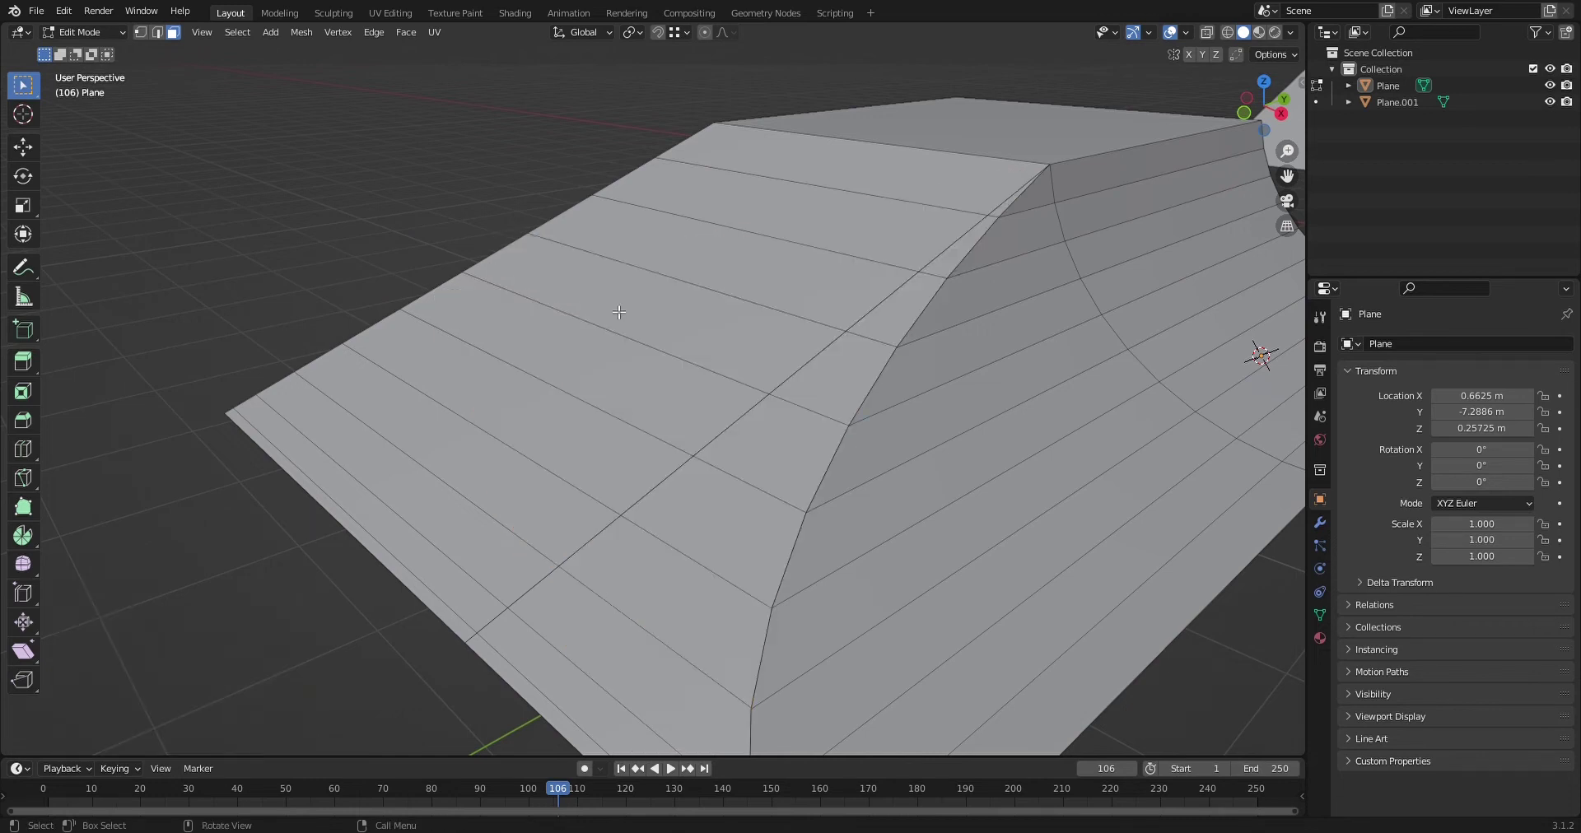
Step: Select the whole mesh in edge mode and run Merge by Distance on it
{"action": "key", "text": "2"}
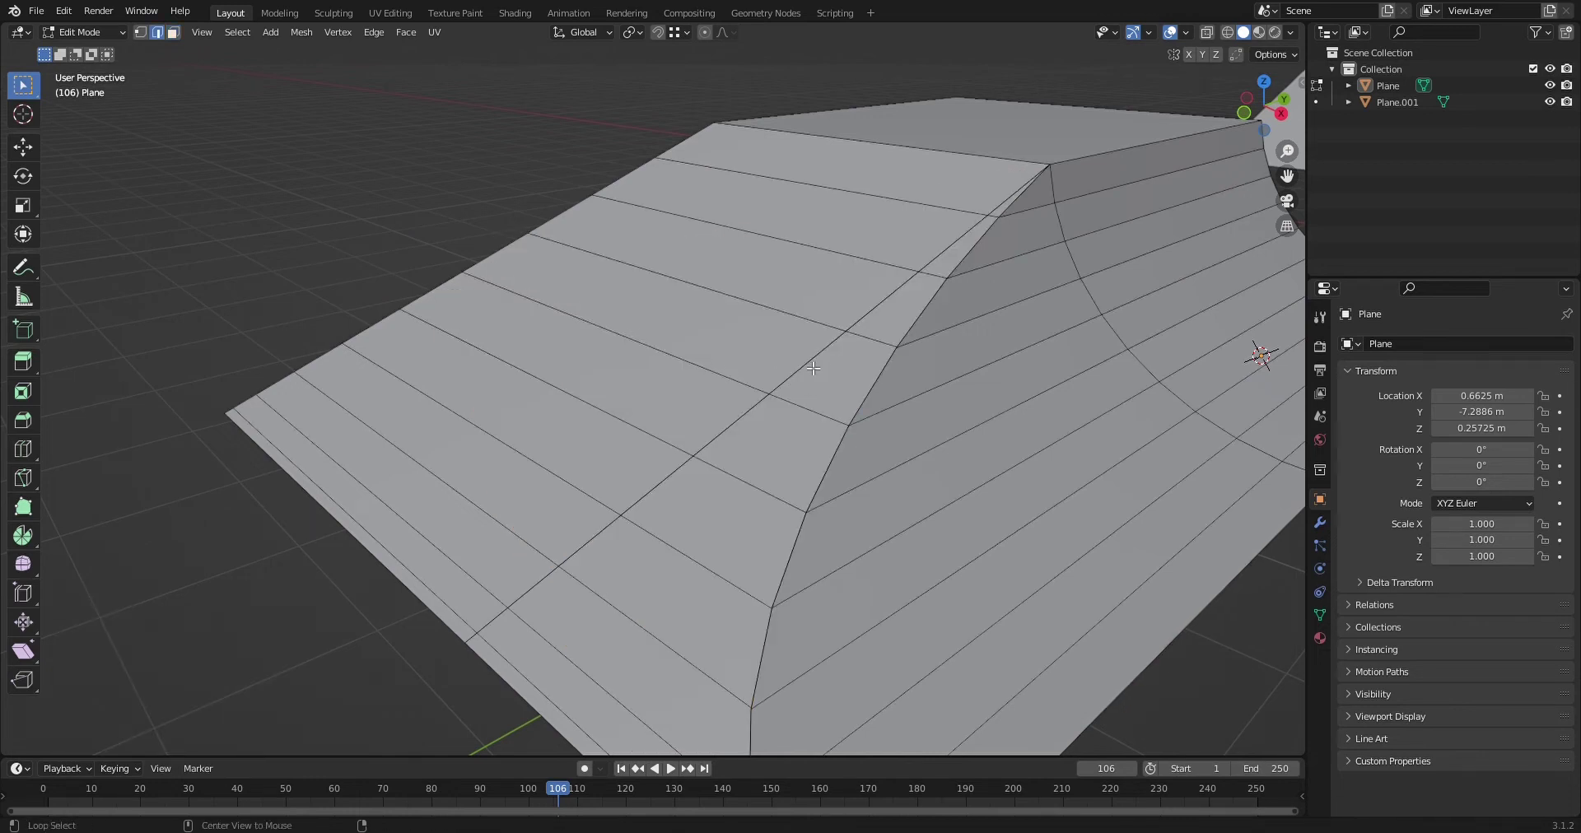
{"action": "left_click", "coordinate": [437, 312], "text": "alt"}
{"action": "key", "text": "a"}
{"action": "key", "text": "F3"}
{"action": "type", "text": "merge"}
{"action": "key", "text": "Down"}
{"action": "key", "text": "Down"}
{"action": "key", "text": "Down"}
{"action": "key", "text": "Down"}
{"action": "key", "text": "Down"}
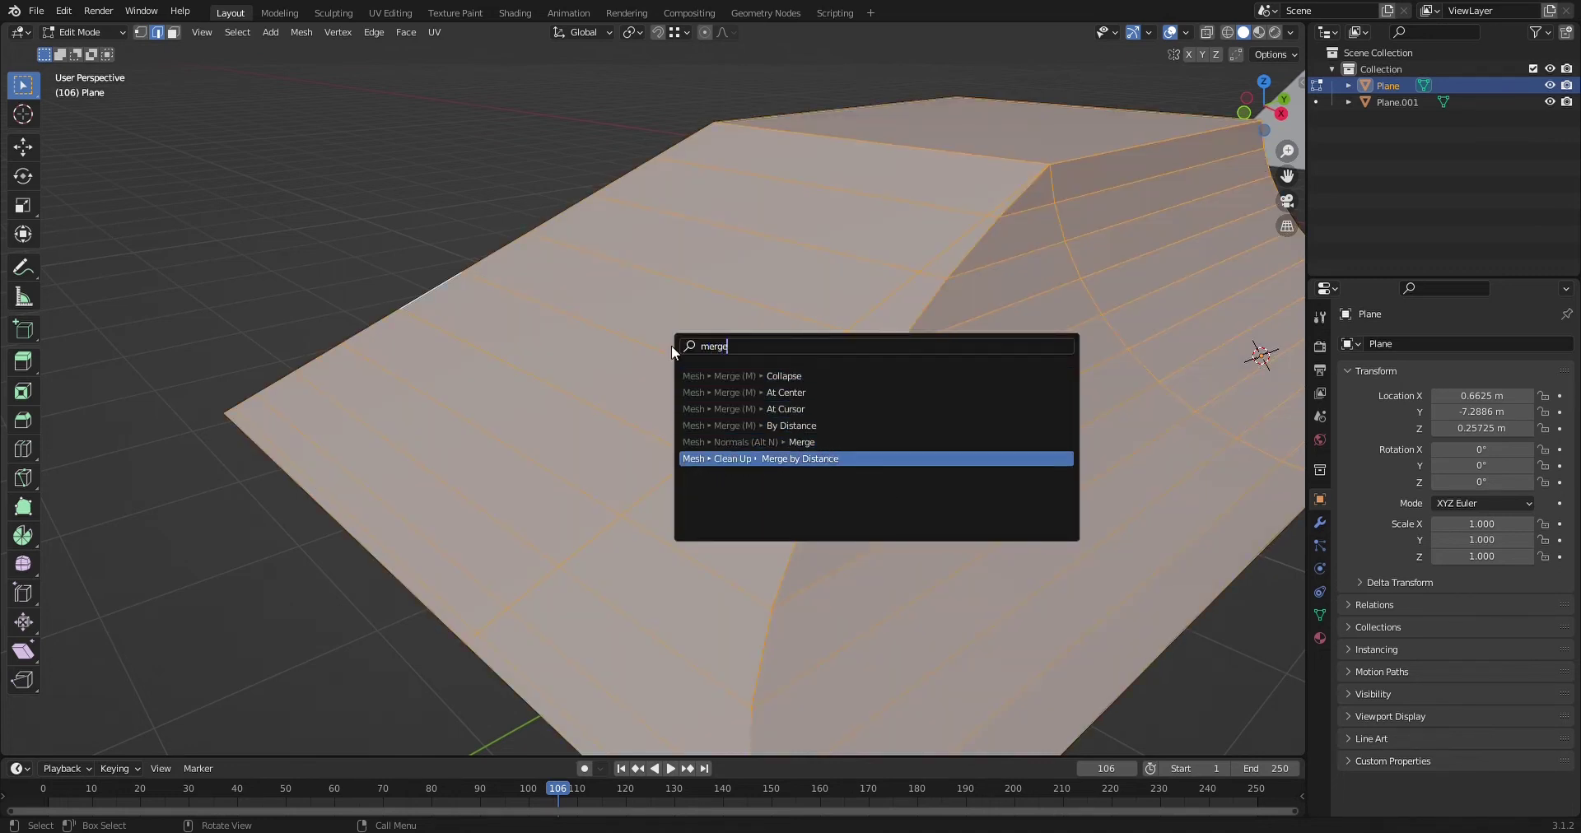
{"action": "key", "text": "Return"}
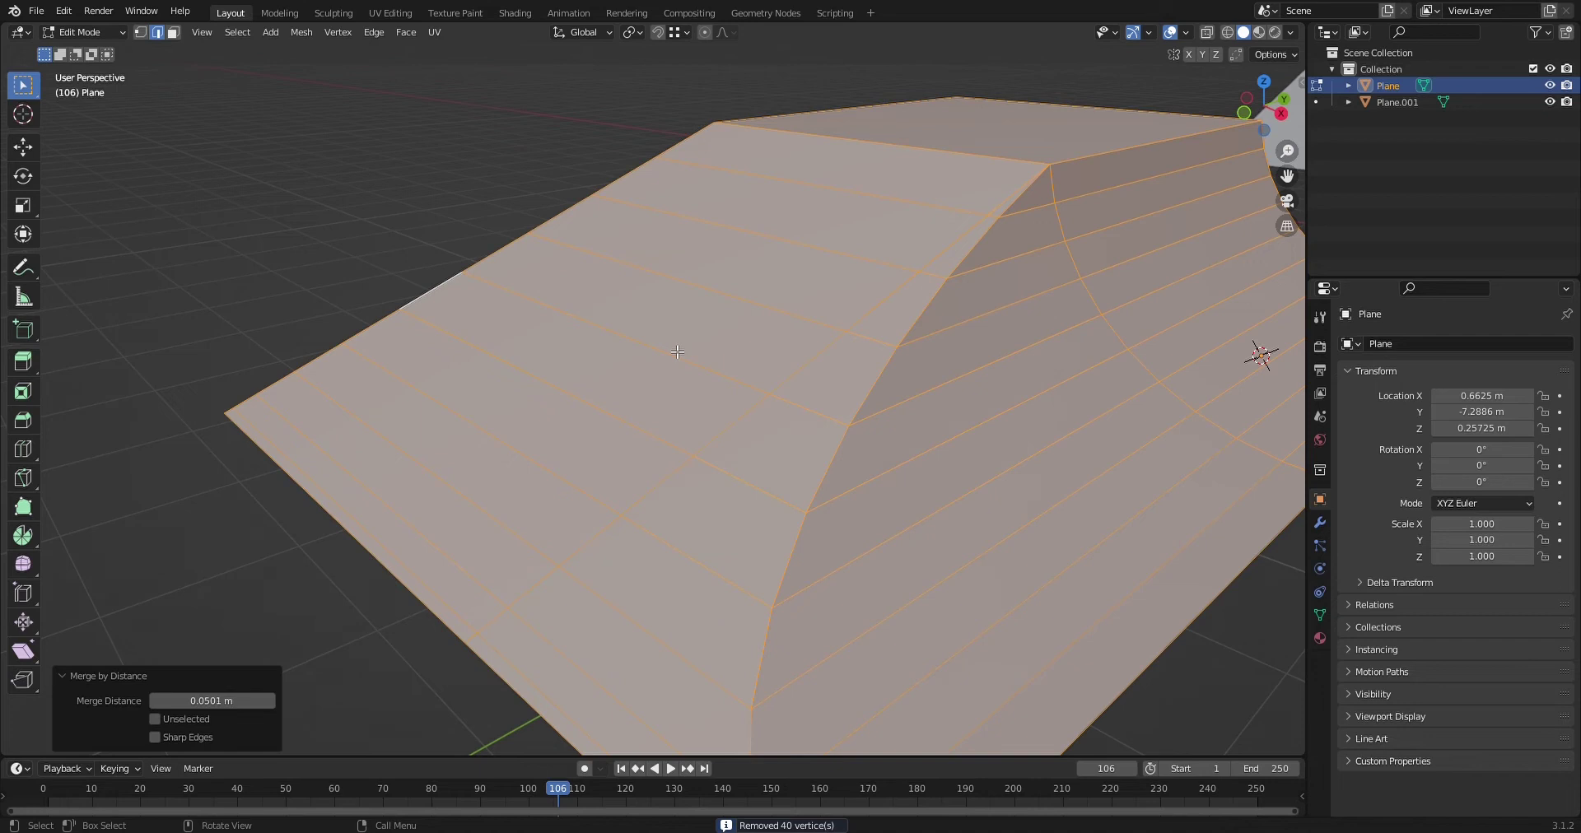
Step: Fine-tune the merge distance, trying 0.0801 m, 0.0601 m and 0.0701 m while checking the edges along the seam
{"action": "left_click", "coordinate": [269, 698]}
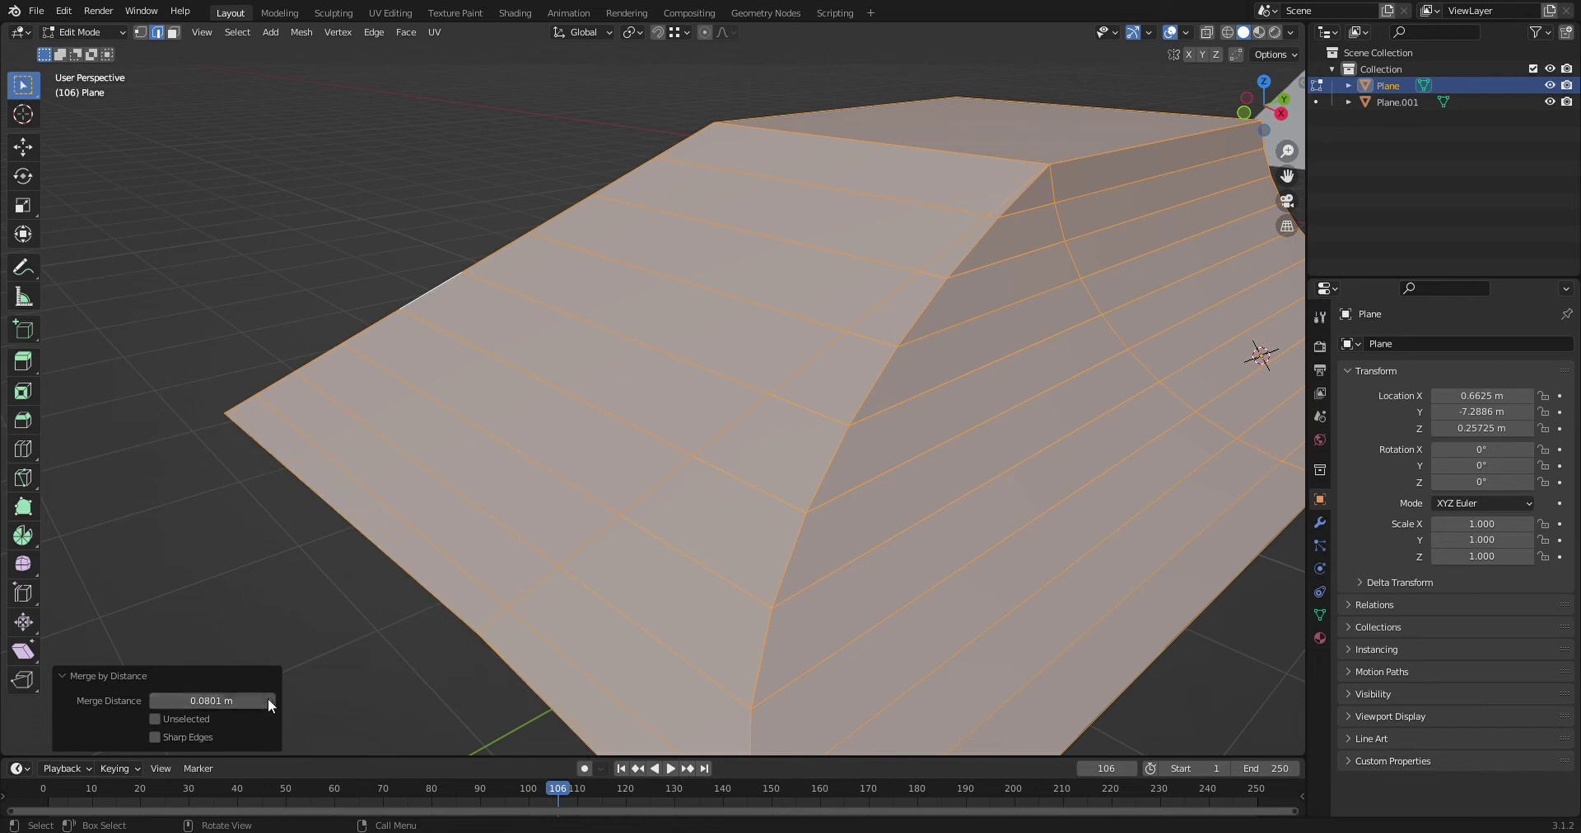
{"action": "left_click", "coordinate": [155, 700]}
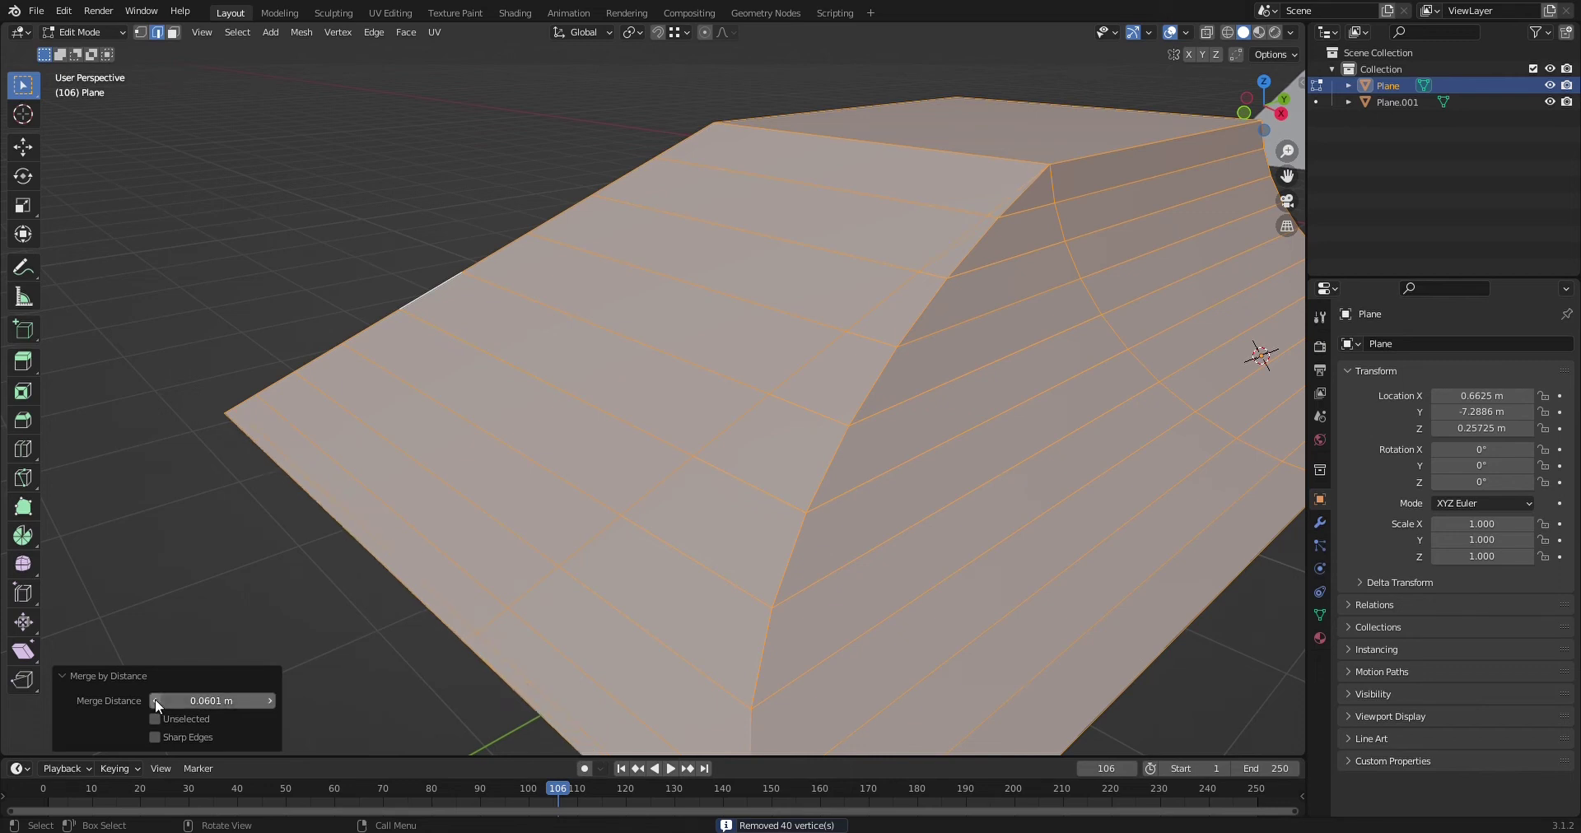
{"action": "scroll", "coordinate": [155, 699], "scroll_direction": "down", "scroll_amount": 2}
{"action": "scroll", "coordinate": [571, 628], "scroll_direction": "down", "scroll_amount": 3}
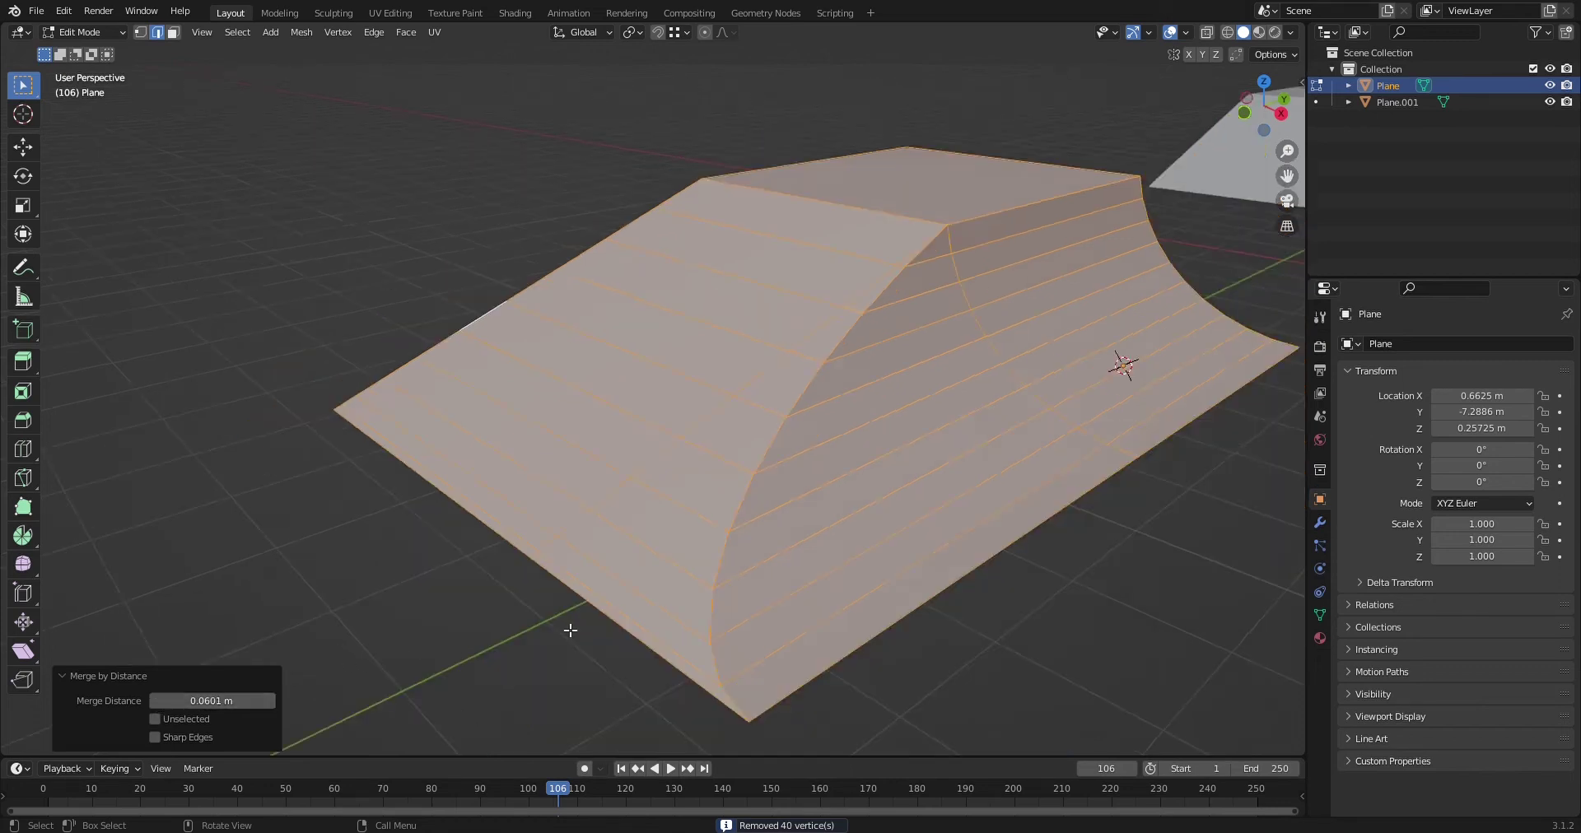
{"action": "middle_click_drag", "start_coordinate": [947, 591], "coordinate": [876, 650]}
{"action": "middle_click_drag", "start_coordinate": [875, 650], "coordinate": [947, 702]}
{"action": "scroll", "coordinate": [949, 603], "scroll_direction": "up", "scroll_amount": 3}
{"action": "scroll", "coordinate": [949, 602], "scroll_direction": "up", "scroll_amount": 2}
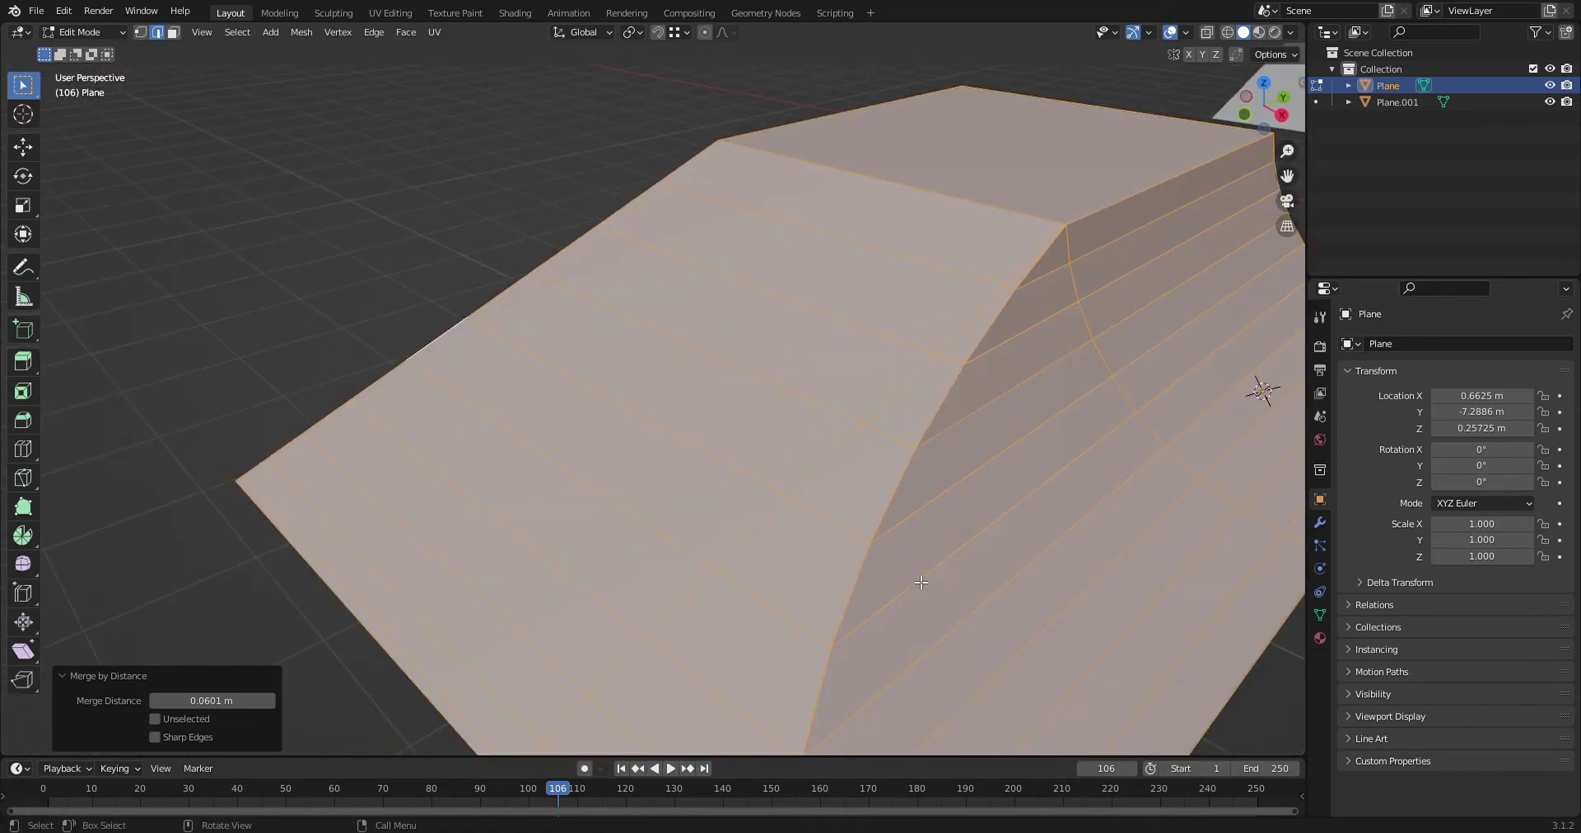
{"action": "left_click", "coordinate": [270, 701]}
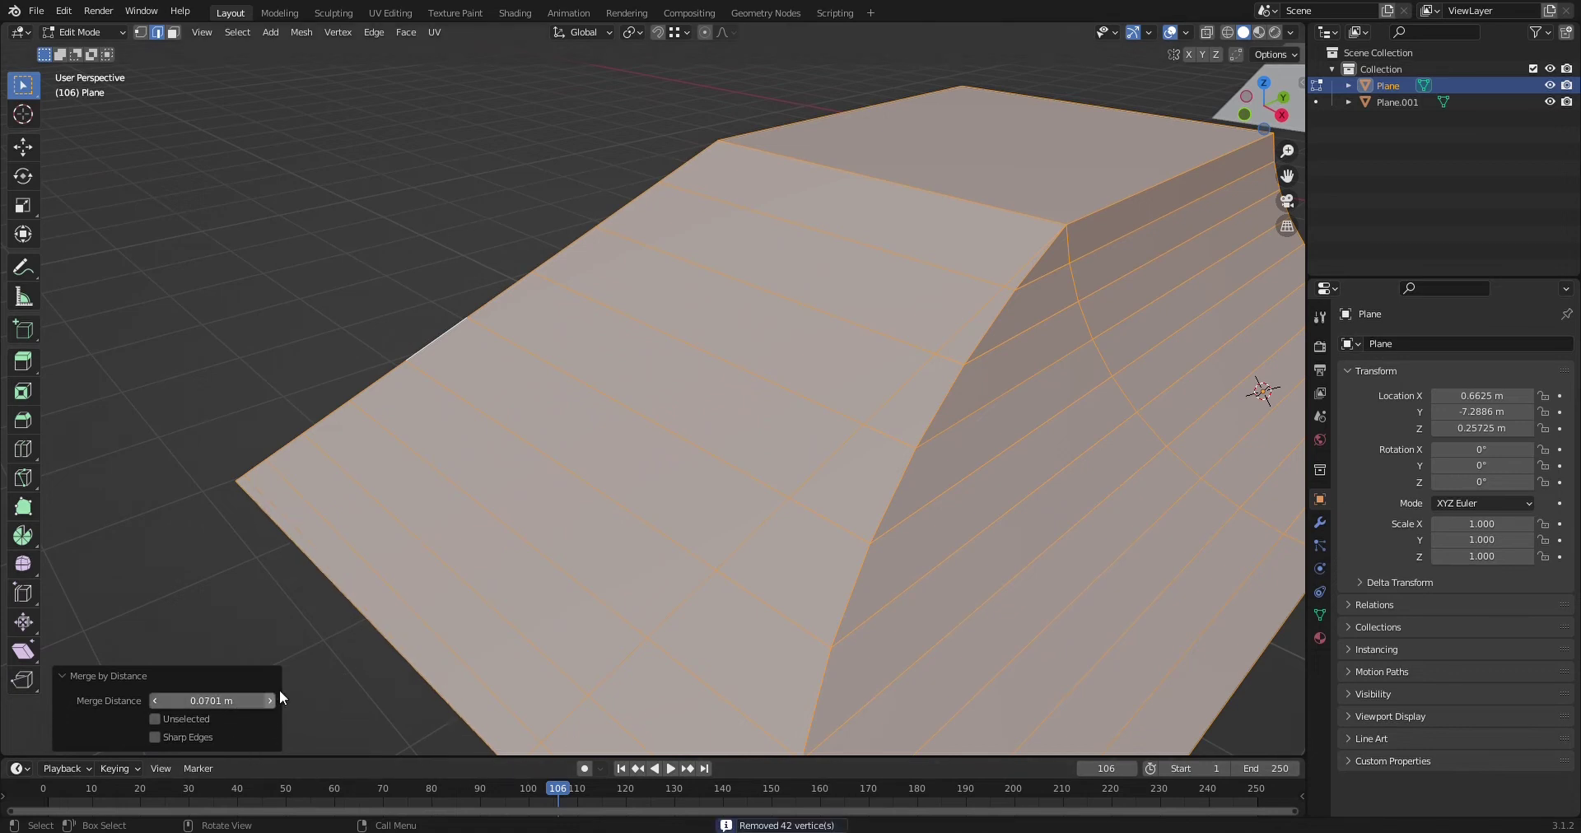
{"action": "left_click", "coordinate": [154, 701]}
Step: Dissolve the leftover edge loop running down the sloped ramp beside the seam and check the shape in object mode
{"action": "key", "text": "alt+a"}
{"action": "middle_click_drag", "start_coordinate": [568, 611], "coordinate": [655, 599], "text": "ctrl"}
{"action": "middle_click_drag", "start_coordinate": [656, 617], "coordinate": [664, 550], "text": "shift"}
{"action": "left_click", "coordinate": [663, 550], "text": "alt"}
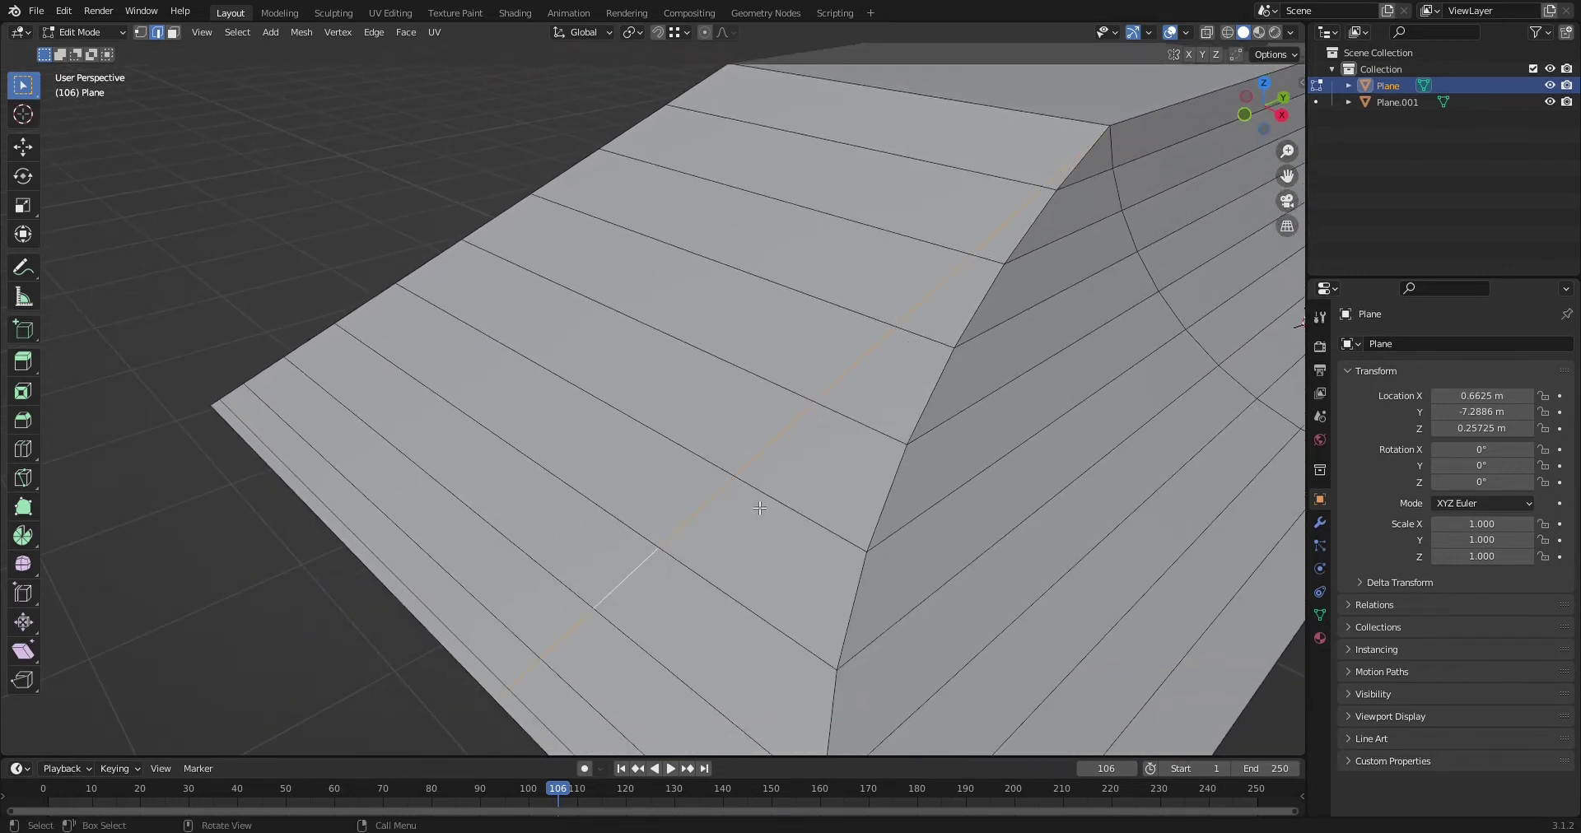
{"action": "key", "text": "ctrl+x"}
{"action": "scroll", "coordinate": [759, 508], "scroll_direction": "down", "scroll_amount": 5}
{"action": "middle_click_drag", "start_coordinate": [759, 508], "coordinate": [521, 543]}
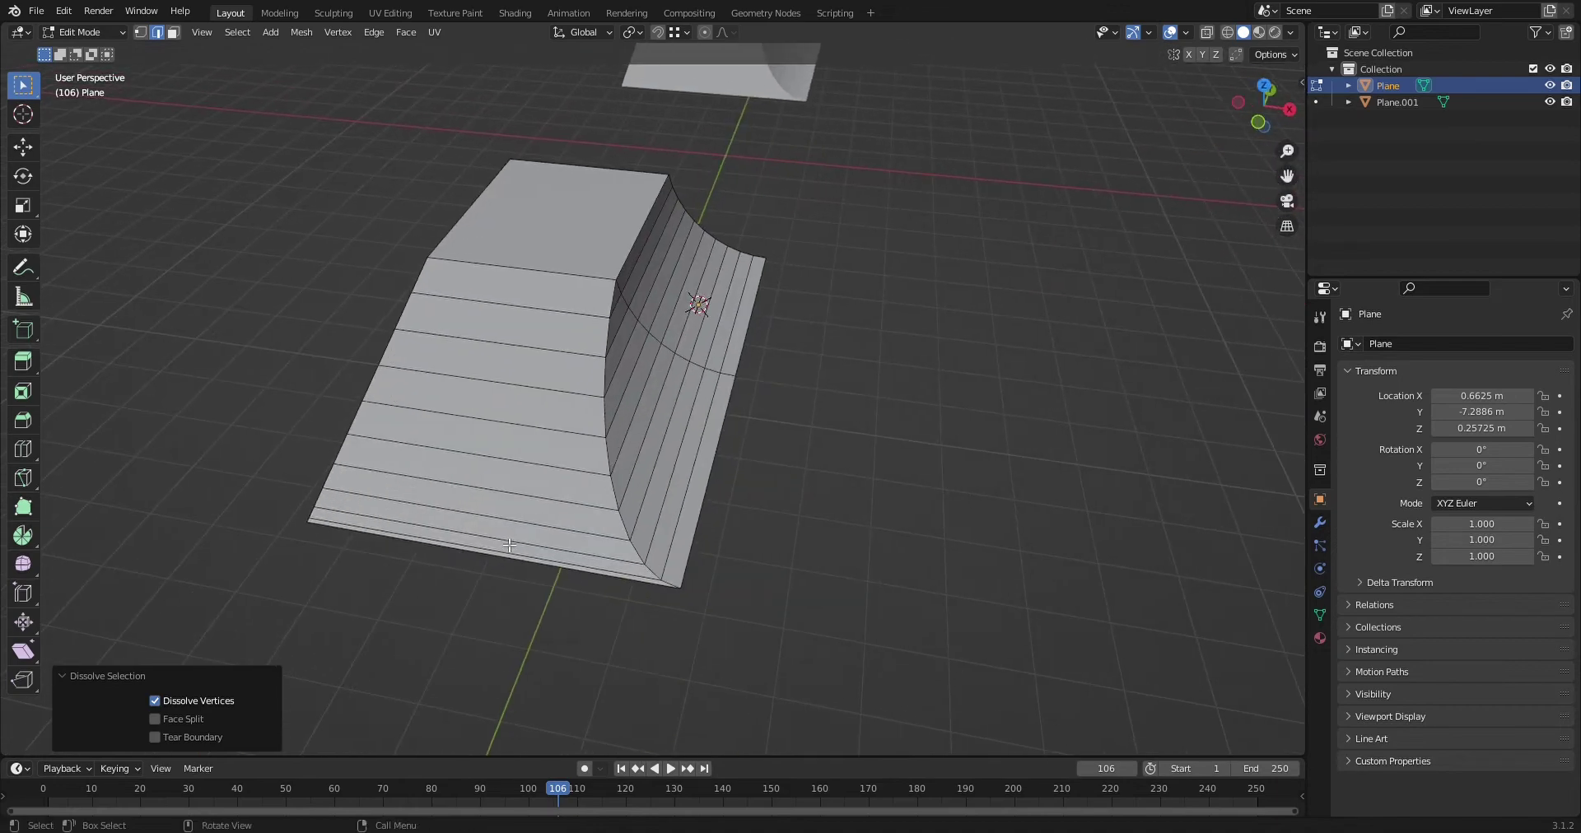
{"action": "key", "text": "Tab"}
{"action": "scroll", "coordinate": [504, 543], "scroll_direction": "up", "scroll_amount": 3}
Step: Add a single loop cut down the sloped ramp and slide it fully over to the seam with the quarter pipe
{"action": "key", "text": "Tab"}
{"action": "key", "text": "ctrl+r"}
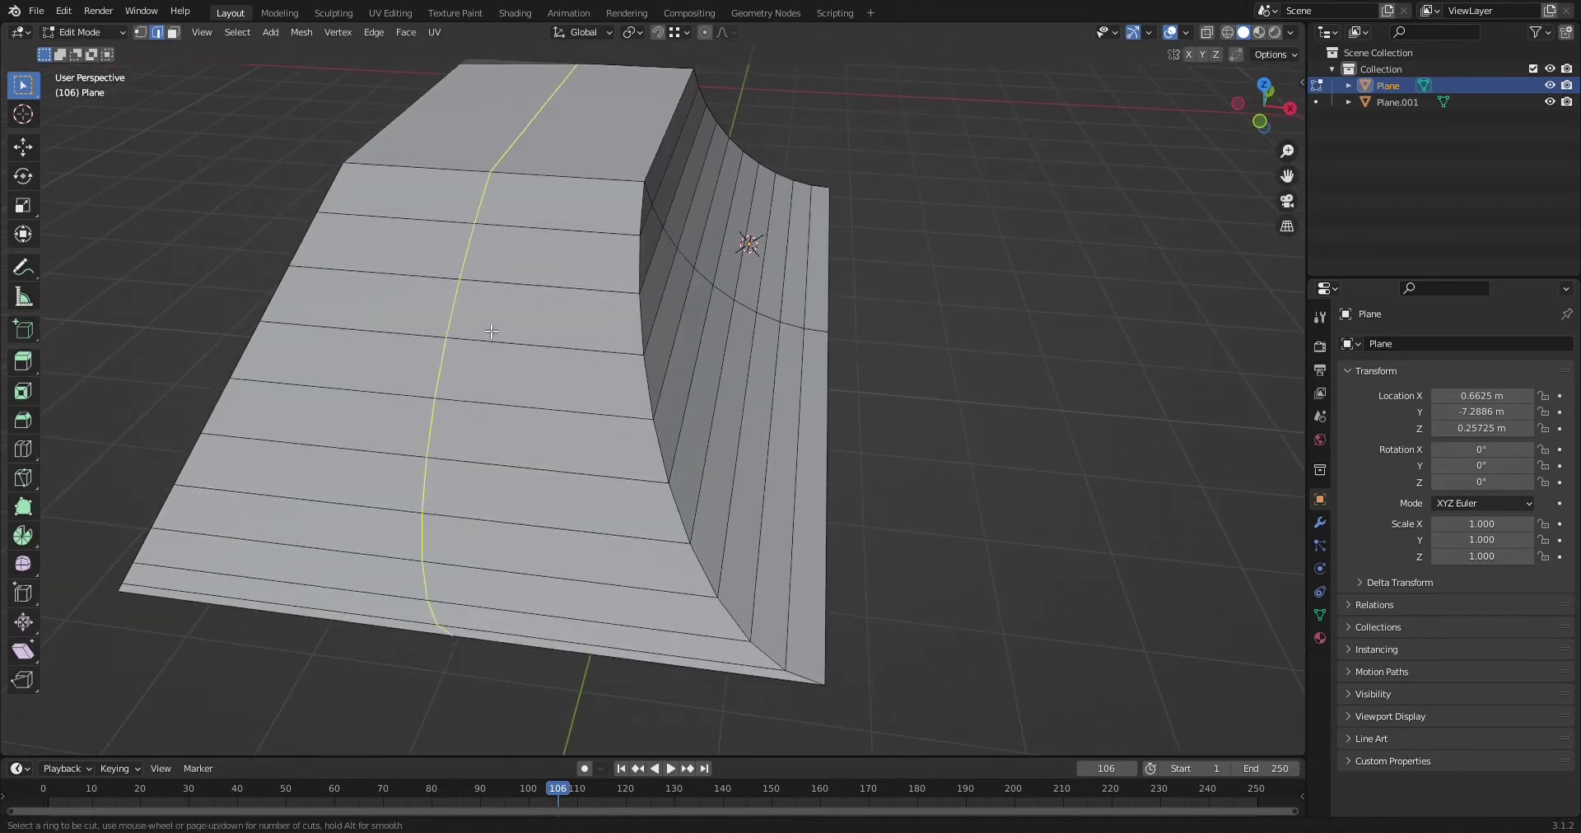
{"action": "left_click", "coordinate": [481, 234]}
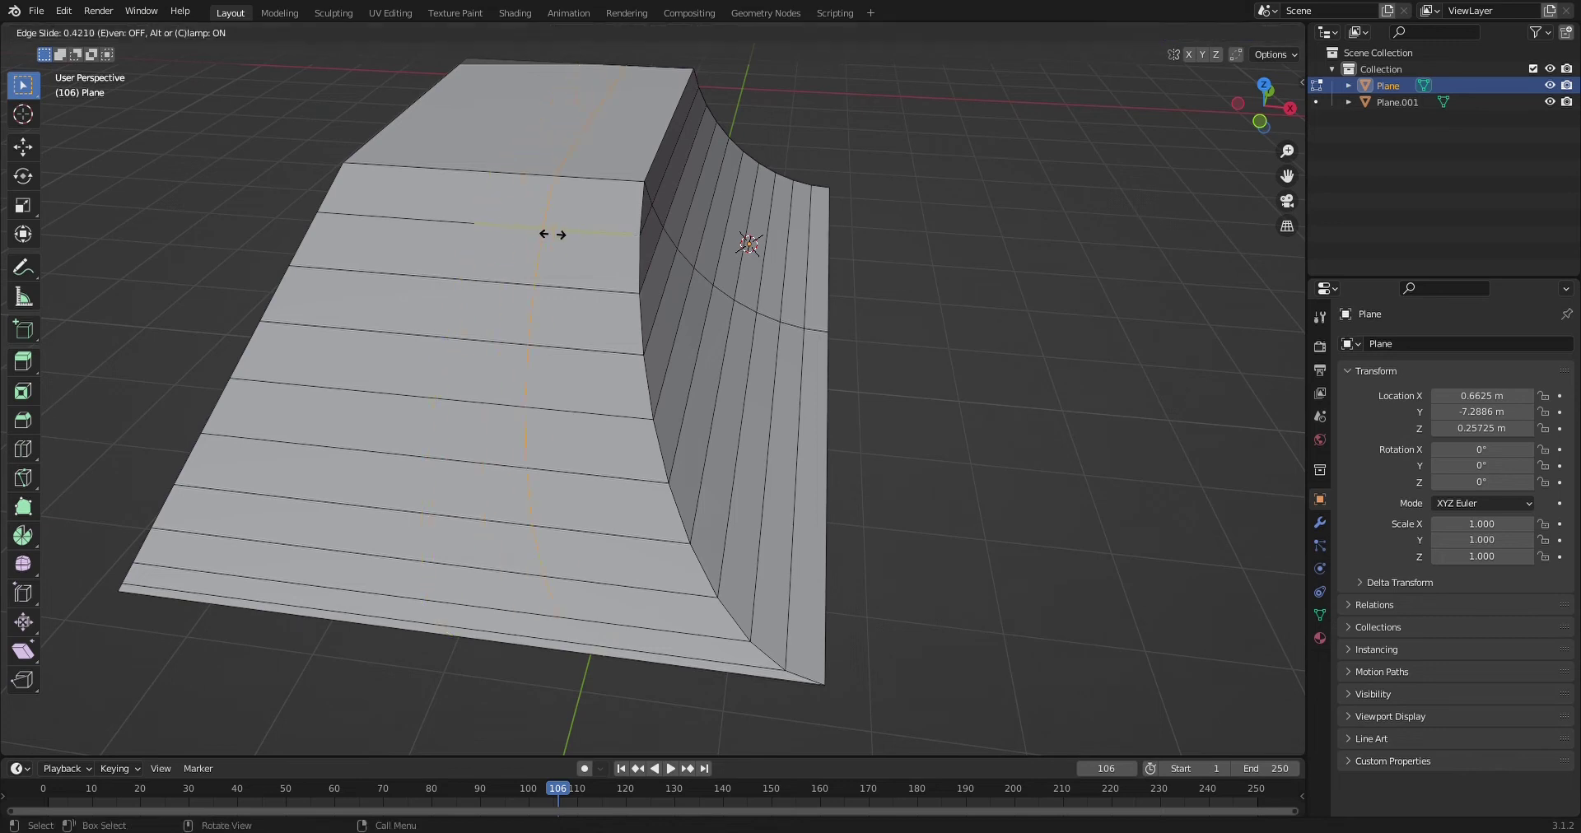
{"action": "left_click", "coordinate": [689, 259]}
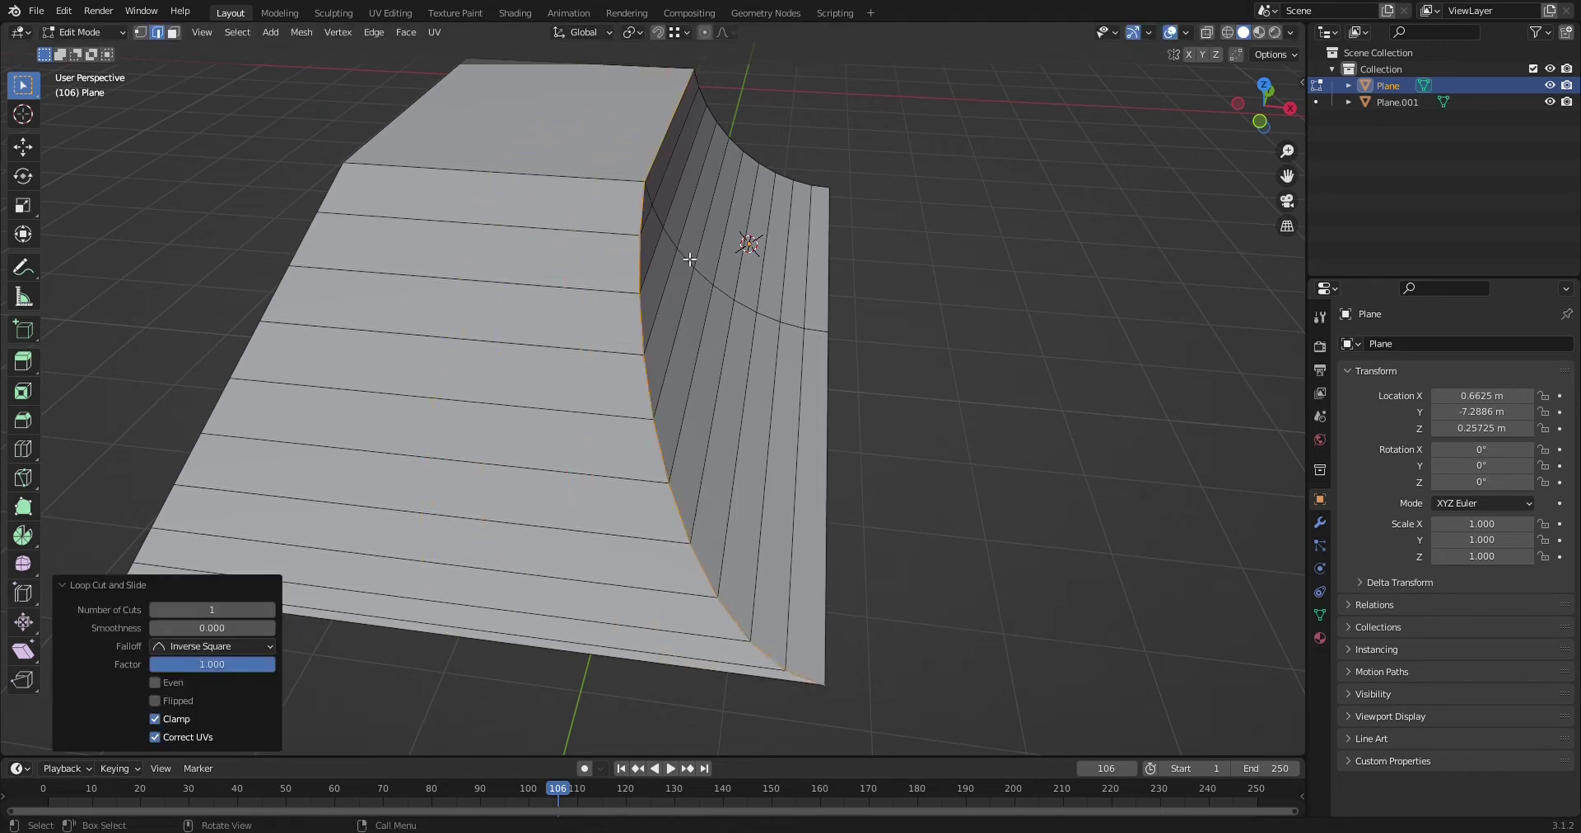
Step: Move the new edge loop -0.2474 m along the global X axis so it runs parallel to the seam, and check it from above
{"action": "key", "text": "g"}
{"action": "key", "text": "x"}
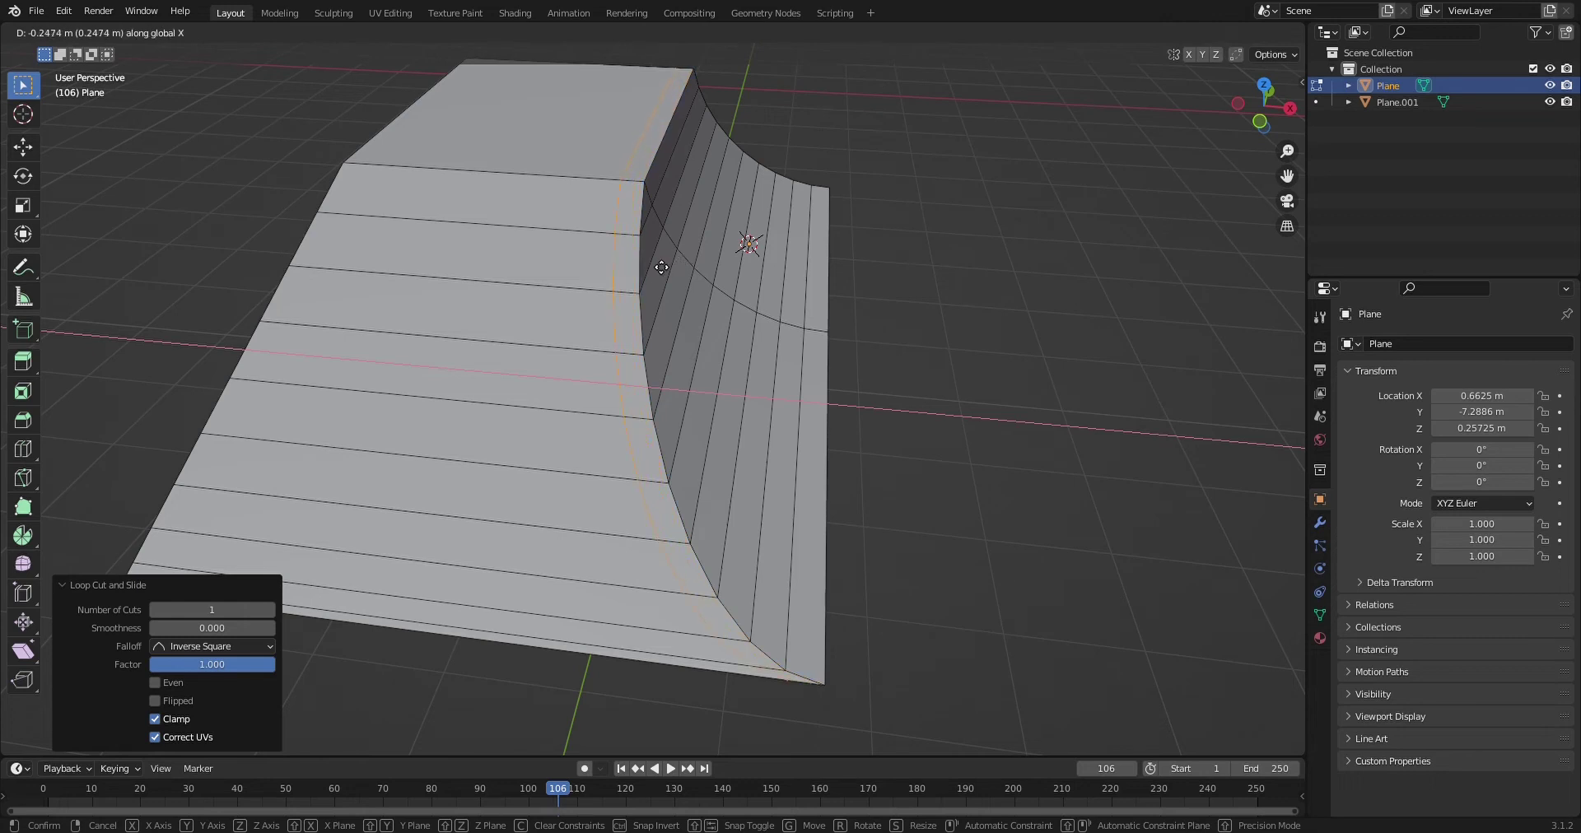
{"action": "left_click", "coordinate": [661, 268]}
{"action": "scroll", "coordinate": [816, 726], "scroll_direction": "up", "scroll_amount": 1}
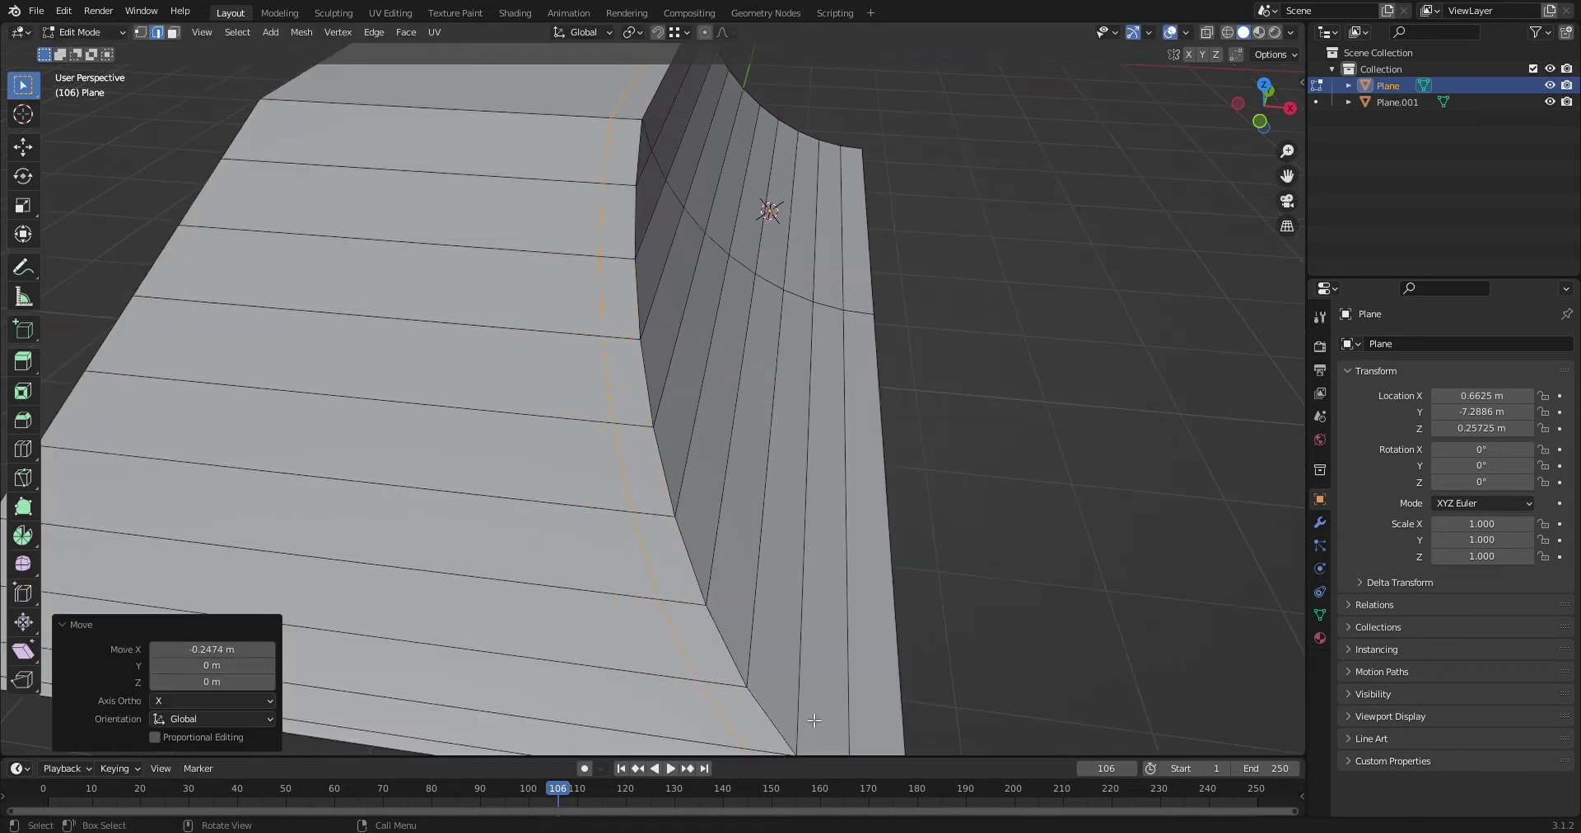
{"action": "middle_click_drag", "start_coordinate": [815, 721], "coordinate": [780, 576], "text": "shift"}
{"action": "middle_click_drag", "start_coordinate": [628, 410], "coordinate": [594, 233]}
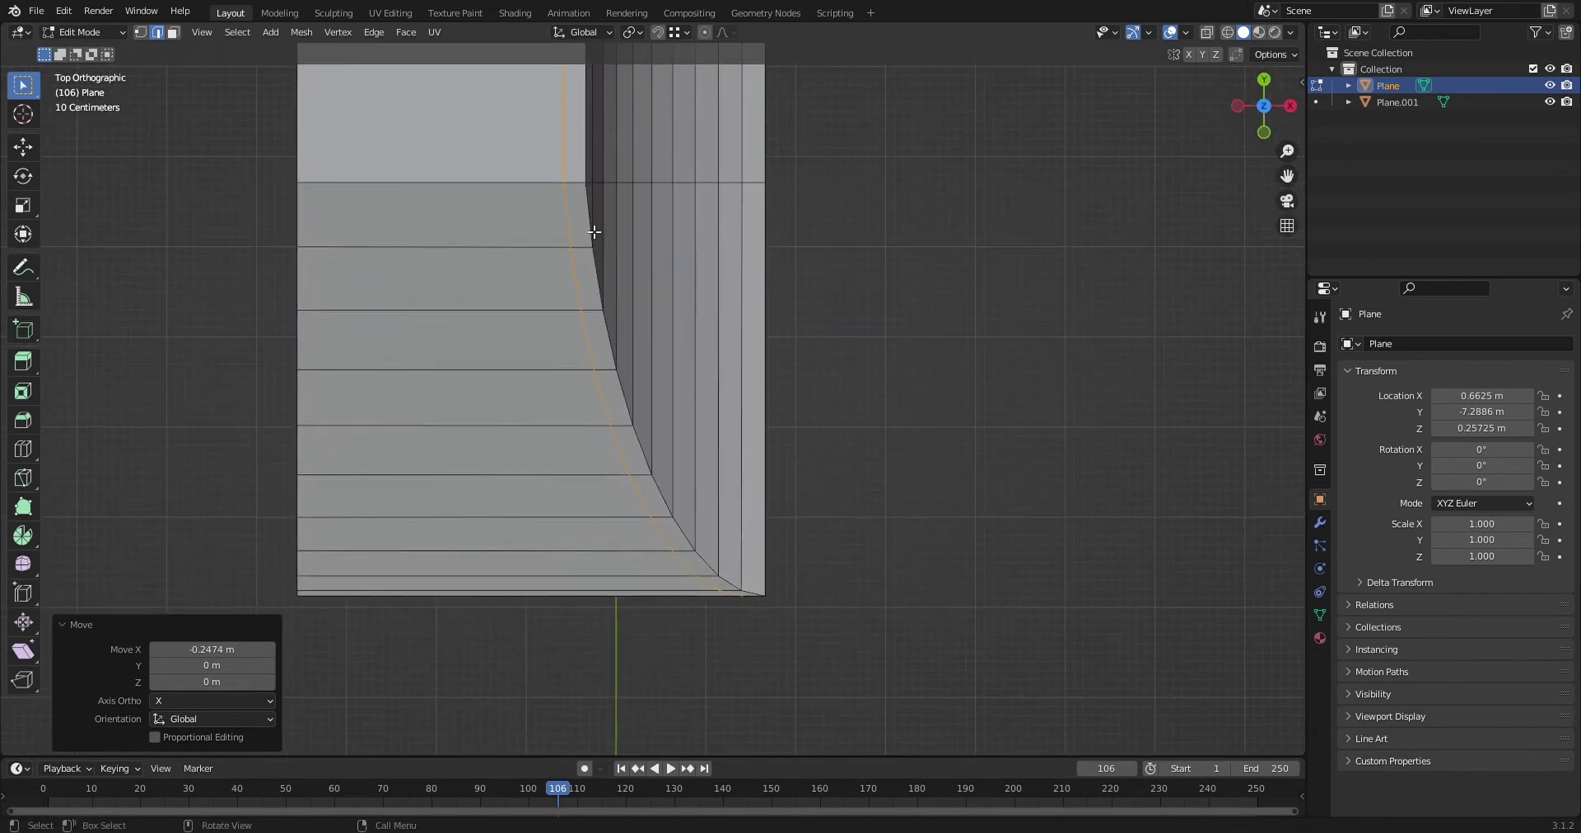
{"action": "middle_click_drag", "start_coordinate": [791, 608], "coordinate": [639, 449]}
{"action": "scroll", "coordinate": [694, 602], "scroll_direction": "up", "scroll_amount": 1}
{"action": "key", "text": "Tab"}
{"action": "key", "text": "Tab"}
Step: Try a 10-segment bevel on the seam edges between the sloped ramp and the quarter pipe, then undo it
{"action": "scroll", "coordinate": [593, 595], "scroll_direction": "up", "scroll_amount": 3}
{"action": "key", "text": "ctrl+b"}
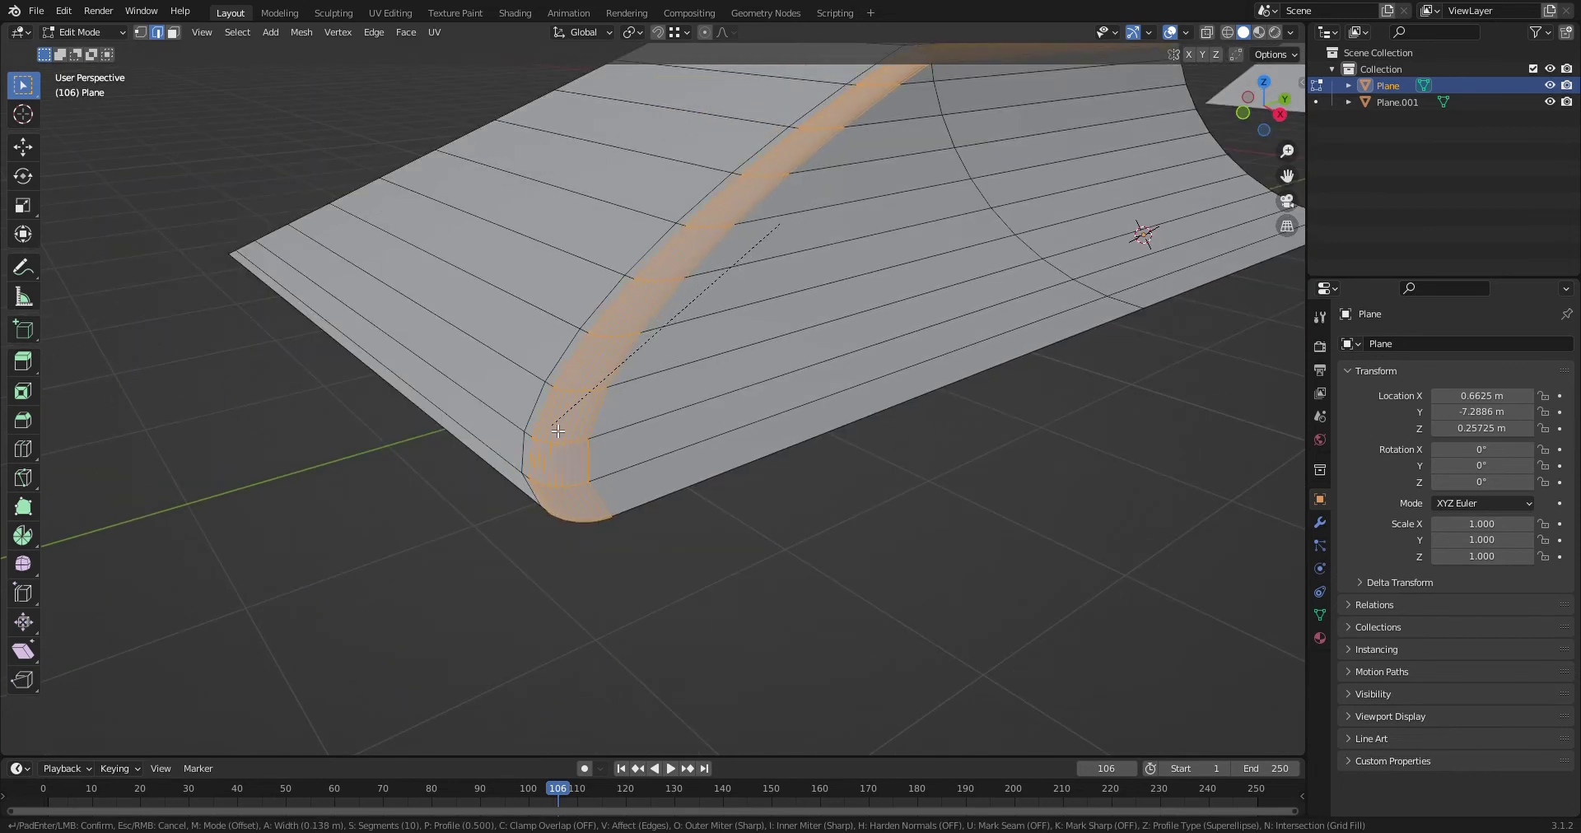
{"action": "left_click", "coordinate": [557, 430]}
{"action": "key", "text": "ctrl+z"}
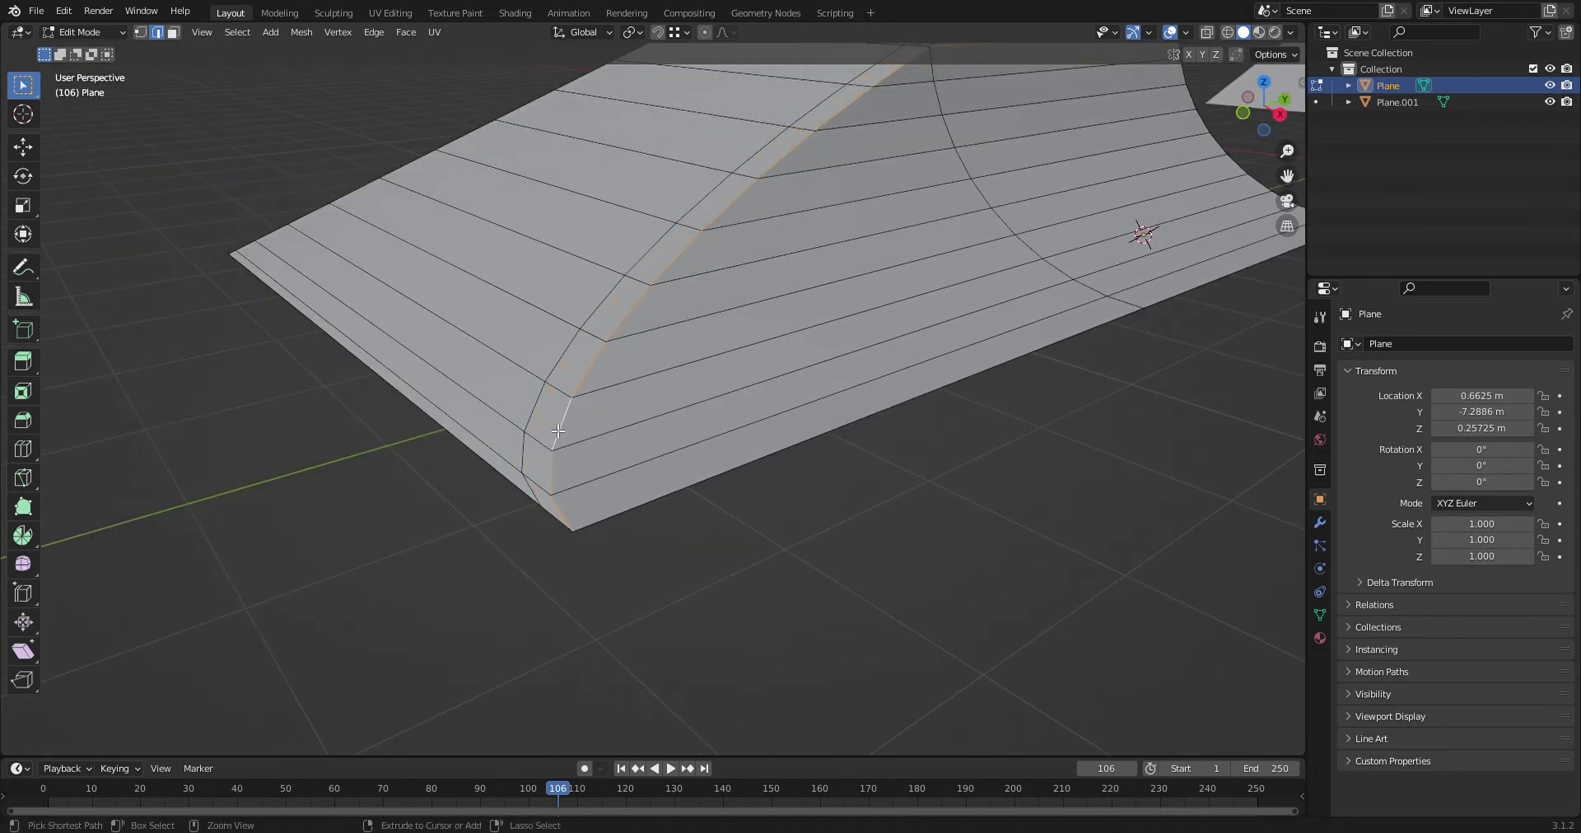
Step: Examine the sharp seam in object mode and the narrow strip of faces beside it up close in edit mode
{"action": "scroll", "coordinate": [558, 431], "scroll_direction": "down", "scroll_amount": 4}
{"action": "key", "text": "Tab"}
{"action": "key", "text": "grave"}
{"action": "key", "text": "Escape"}
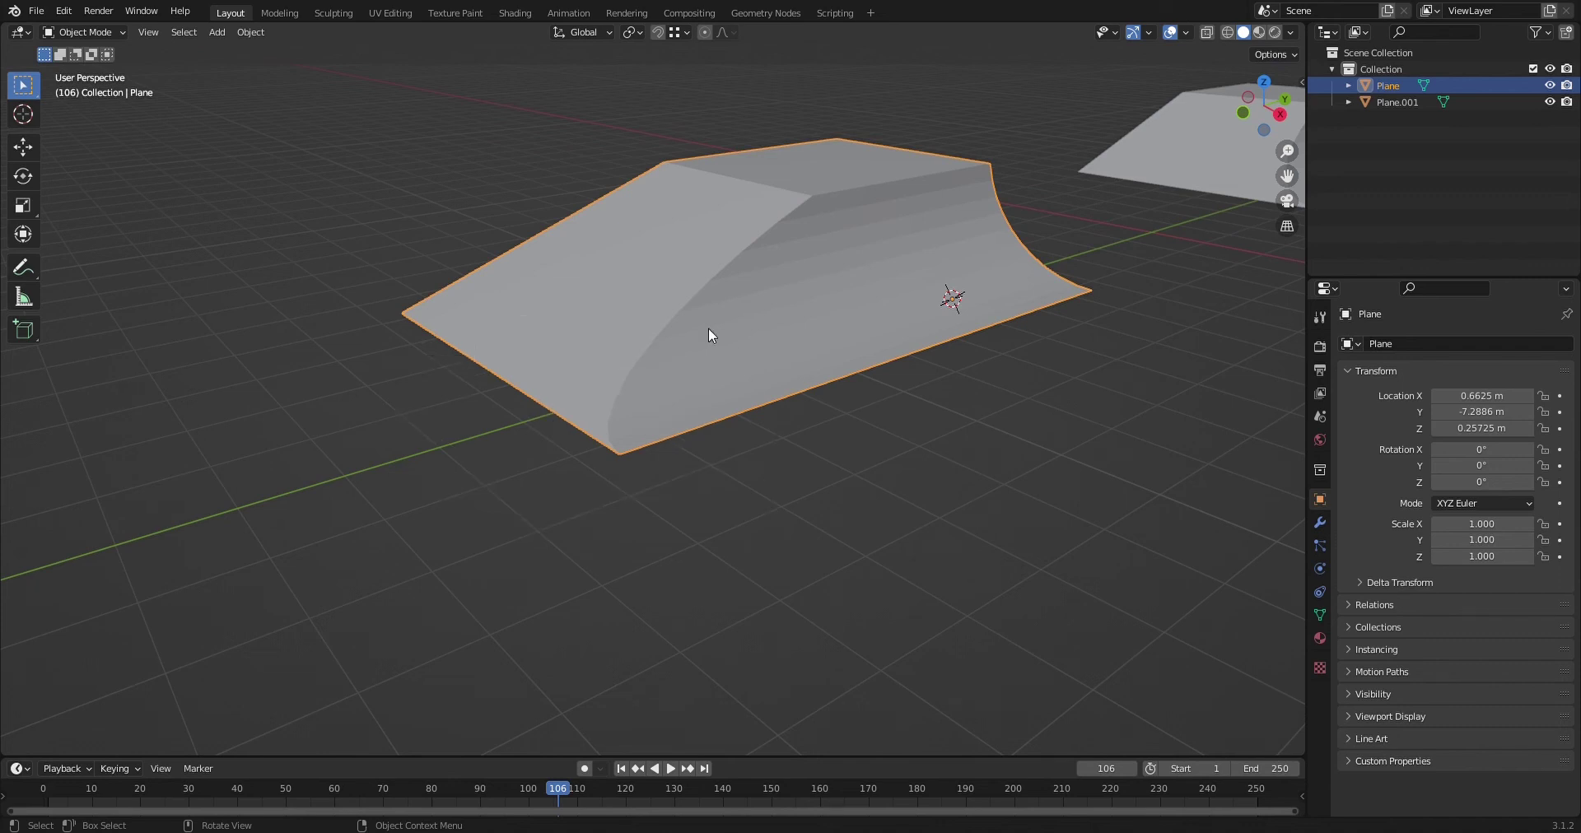
{"action": "scroll", "coordinate": [647, 363], "scroll_direction": "up", "scroll_amount": 5}
{"action": "key", "text": "Tab"}
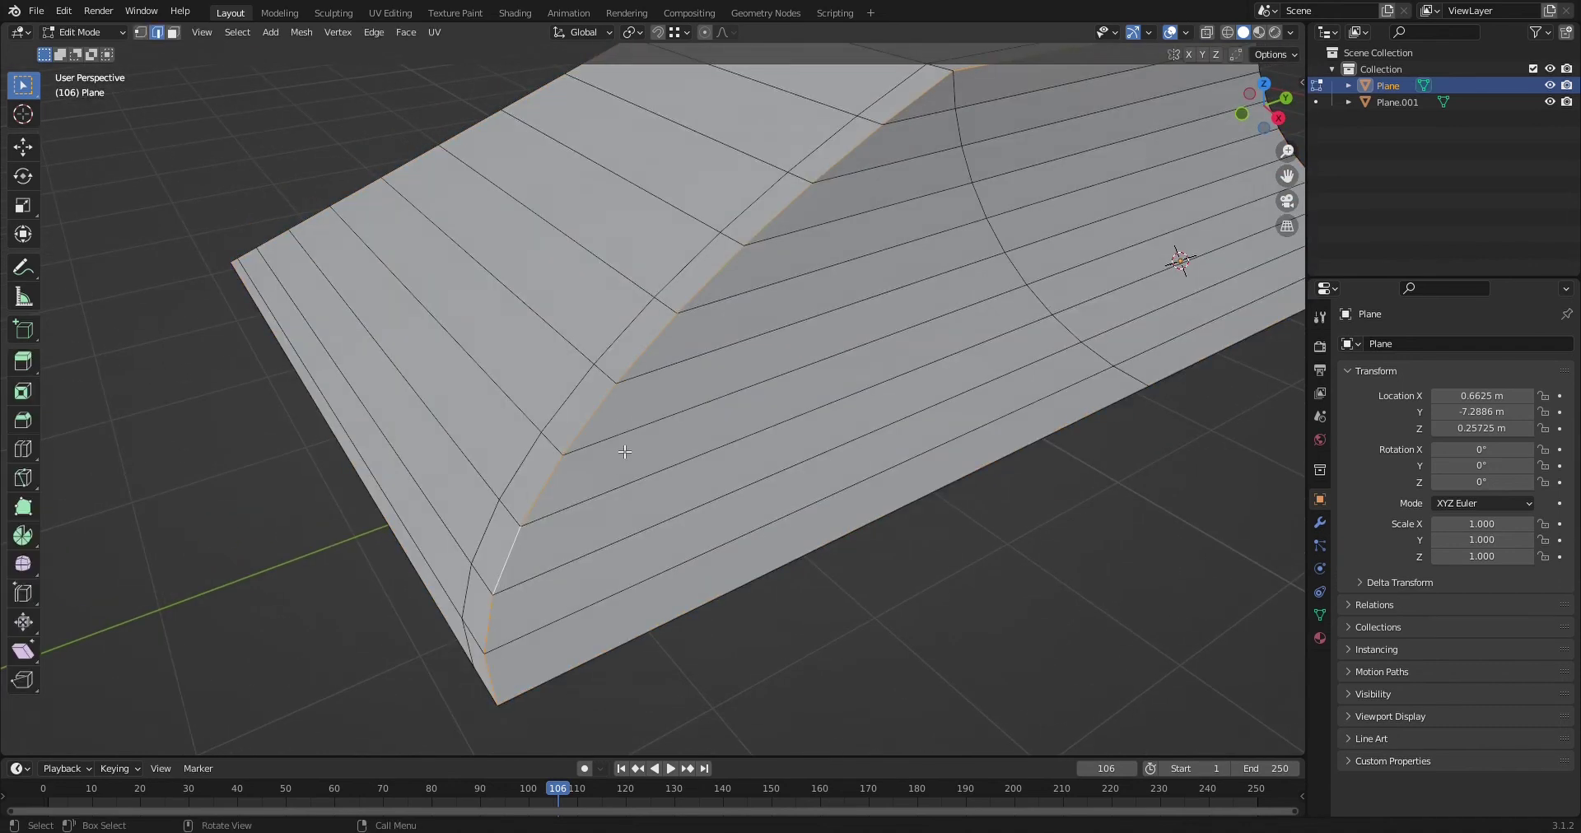
{"action": "scroll", "coordinate": [590, 543], "scroll_direction": "up", "scroll_amount": 2}
{"action": "middle_click_drag", "start_coordinate": [591, 543], "coordinate": [583, 513], "text": "shift"}
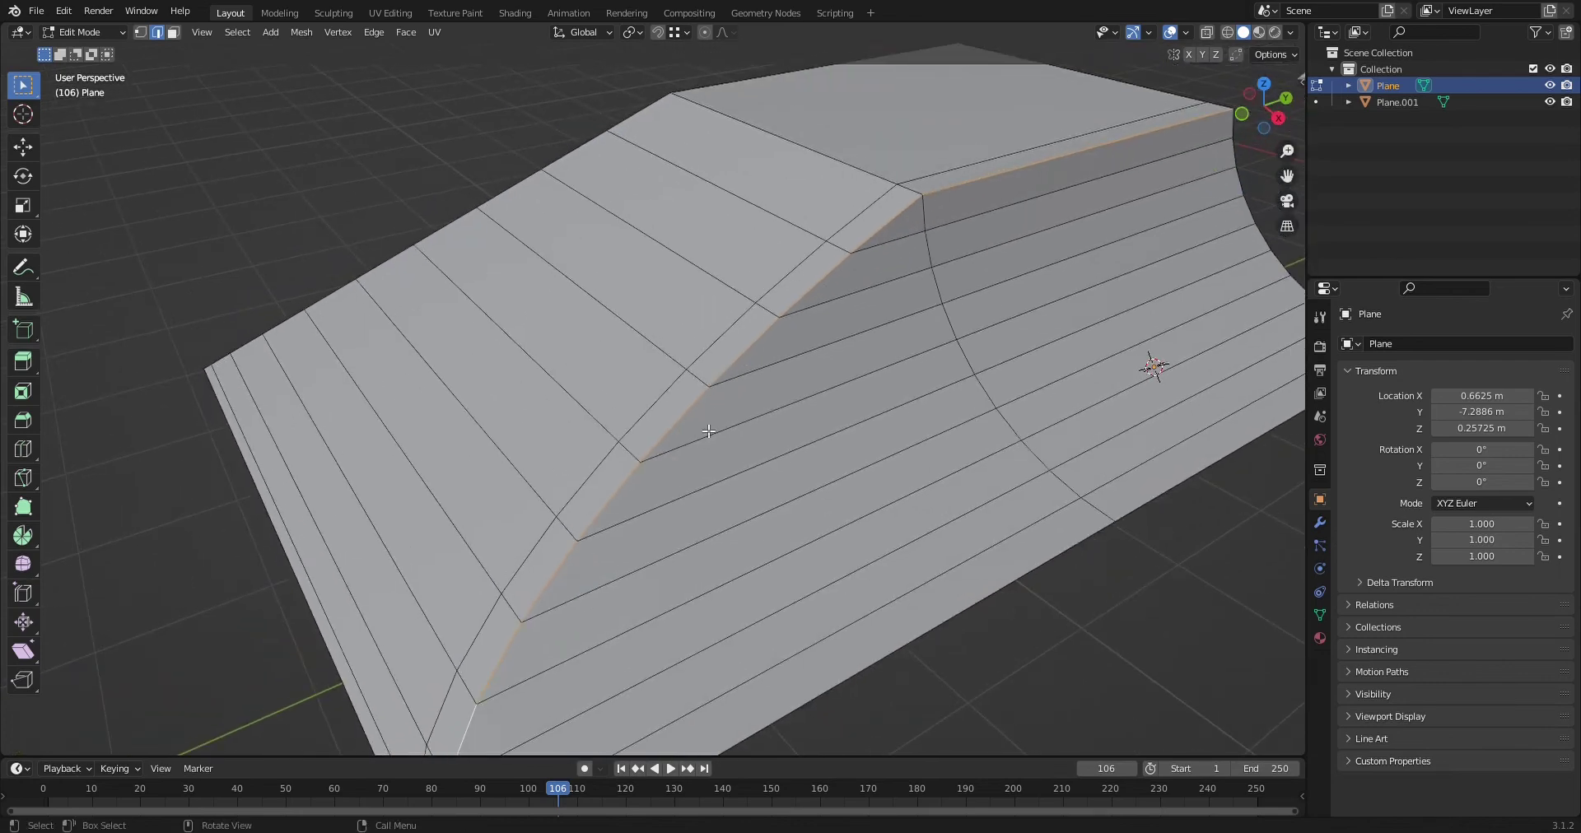
{"action": "middle_click_drag", "start_coordinate": [708, 430], "coordinate": [584, 427]}
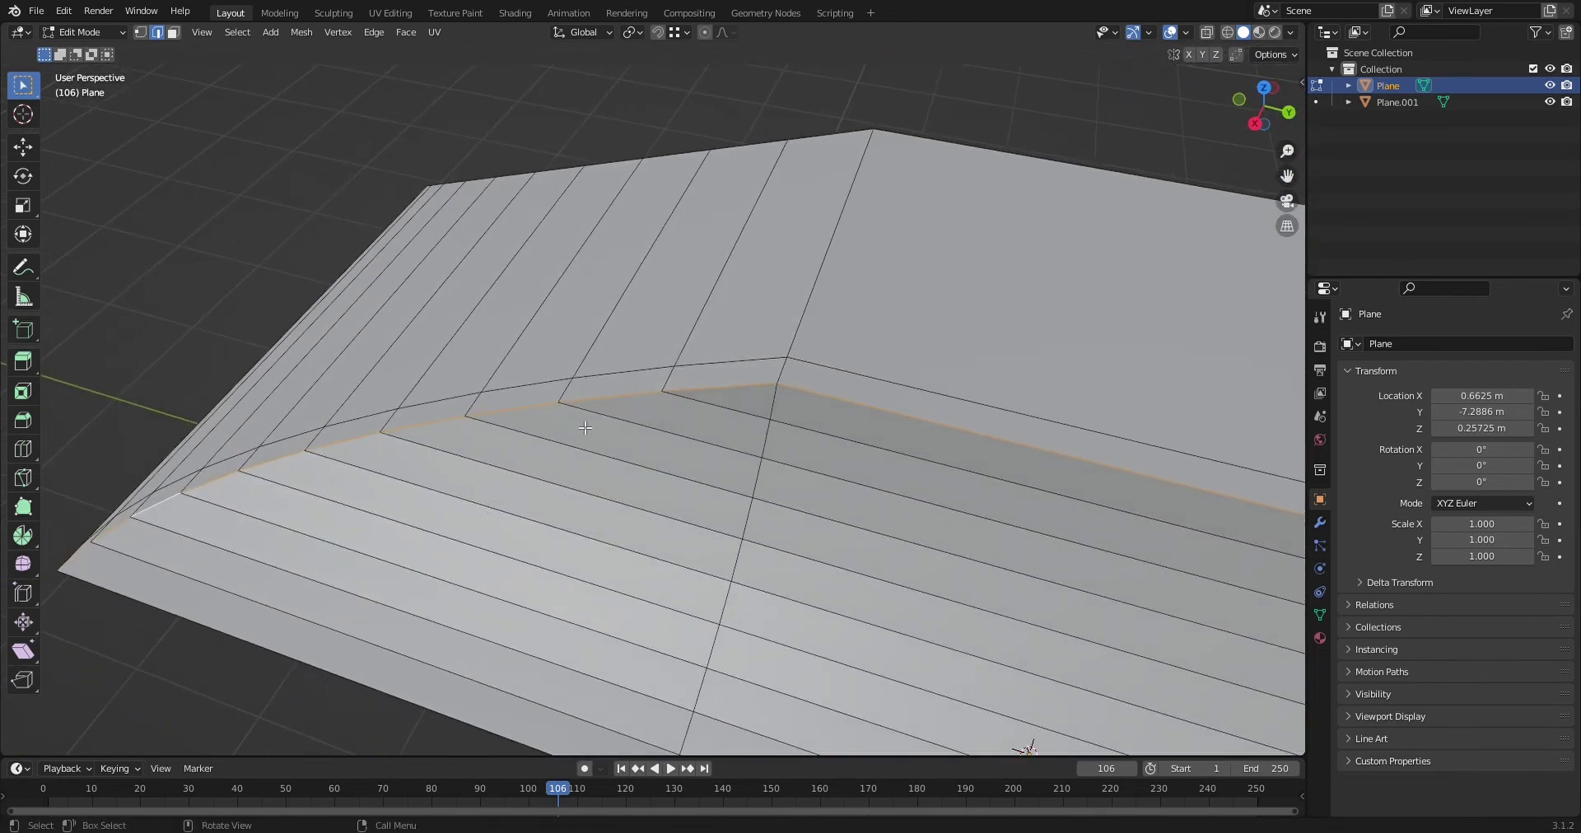
{"action": "scroll", "coordinate": [585, 427], "scroll_direction": "up", "scroll_amount": 3}
{"action": "key", "text": "3"}
{"action": "left_click", "coordinate": [748, 382]}
{"action": "left_click", "coordinate": [765, 408]}
Step: Select the seam edge loop and bevel it about 0.1 m wide with 4 segments
{"action": "scroll", "coordinate": [769, 406], "scroll_direction": "down", "scroll_amount": 7}
{"action": "middle_click_drag", "start_coordinate": [769, 407], "coordinate": [725, 429]}
{"action": "left_click", "coordinate": [676, 403], "text": "alt"}
{"action": "scroll", "coordinate": [675, 402], "scroll_direction": "up", "scroll_amount": 4}
{"action": "key", "text": "ctrl+b"}
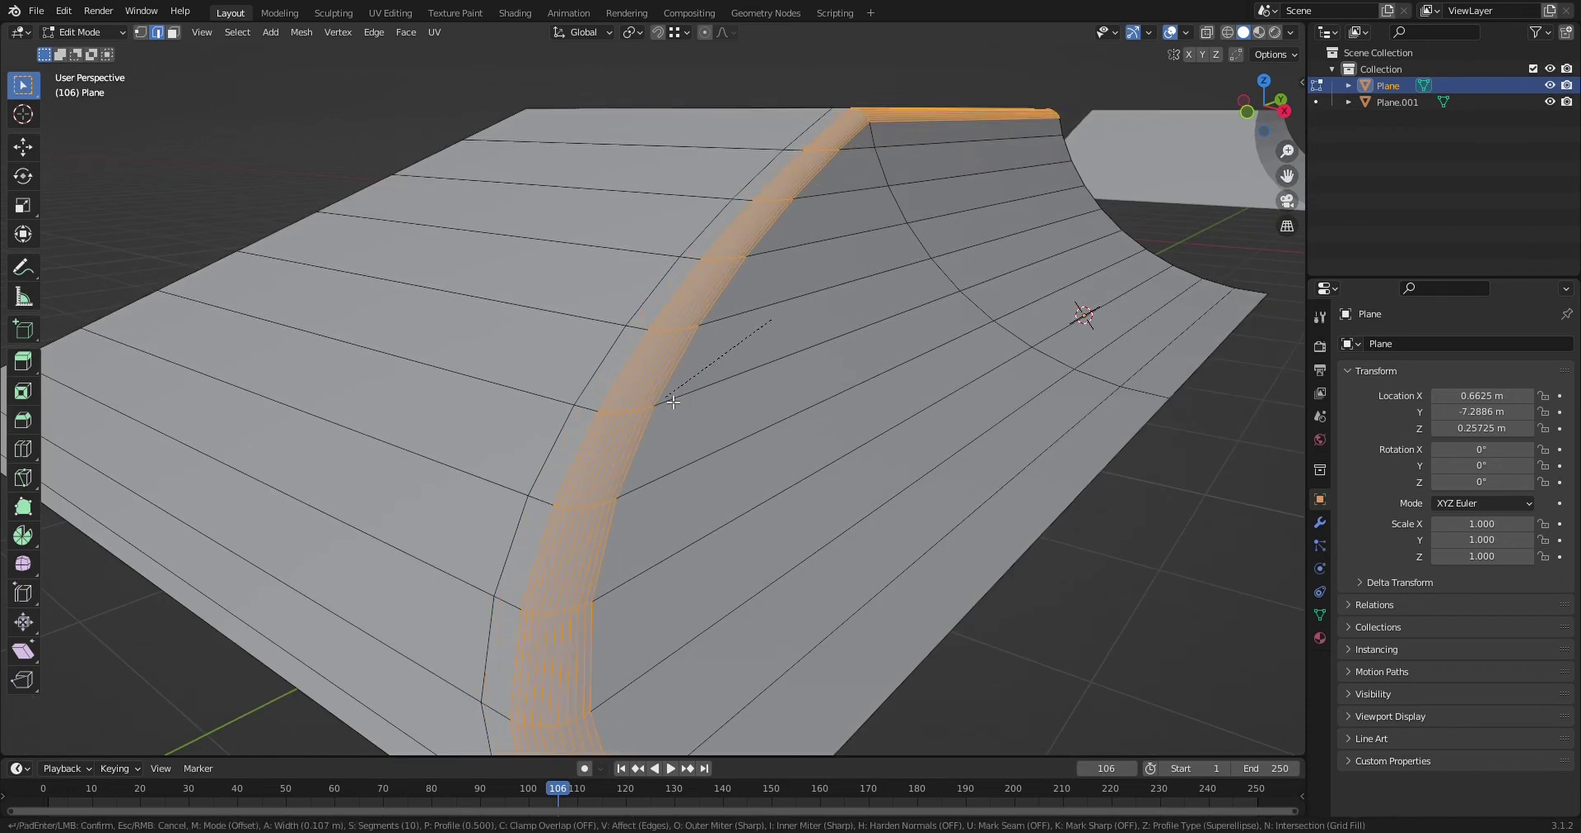
{"action": "scroll", "coordinate": [685, 396], "scroll_direction": "down", "scroll_amount": 1}
{"action": "scroll", "coordinate": [684, 396], "scroll_direction": "down", "scroll_amount": 3}
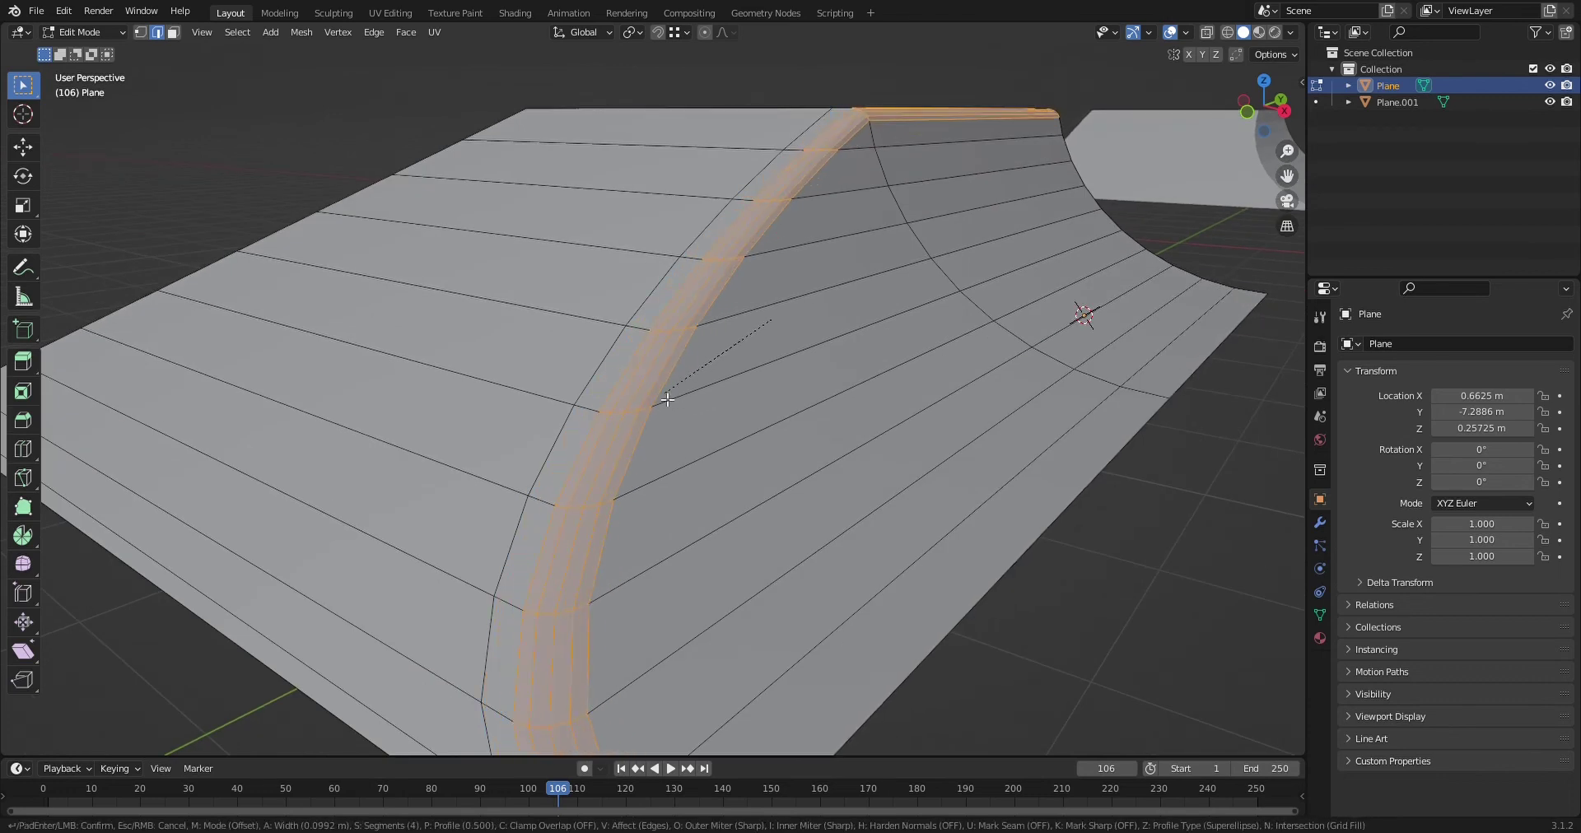
{"action": "left_click", "coordinate": [671, 401]}
Step: Apply smooth shading to the ramp object and view the rounded seam from other angles
{"action": "key", "text": "Tab"}
{"action": "right_click", "coordinate": [664, 394]}
{"action": "left_click", "coordinate": [665, 394]}
{"action": "scroll", "coordinate": [412, 289], "scroll_direction": "down", "scroll_amount": 4}
{"action": "middle_click_drag", "start_coordinate": [518, 267], "coordinate": [408, 313]}
{"action": "middle_click_drag", "start_coordinate": [650, 317], "coordinate": [569, 363]}
Step: Bevel the edge loop that crosses the ramp's upper edge and continues down the quarter pipe's curve
{"action": "key", "text": "Tab"}
{"action": "scroll", "coordinate": [568, 396], "scroll_direction": "up", "scroll_amount": 3}
{"action": "middle_click_drag", "start_coordinate": [599, 417], "coordinate": [649, 433]}
{"action": "left_click", "coordinate": [744, 261], "text": "alt"}
{"action": "key", "text": "ctrl+b"}
{"action": "left_click", "coordinate": [824, 261]}
Step: Inspect the smooth-shaded ramp in object mode and the beveled edge loops in edit mode from several angles
{"action": "key", "text": "Tab"}
{"action": "scroll", "coordinate": [827, 252], "scroll_direction": "down", "scroll_amount": 4}
{"action": "scroll", "coordinate": [827, 252], "scroll_direction": "down", "scroll_amount": 2}
{"action": "left_click", "coordinate": [697, 126]}
{"action": "middle_click_drag", "start_coordinate": [649, 274], "coordinate": [813, 259]}
{"action": "left_click", "coordinate": [766, 300]}
{"action": "key", "text": "Tab"}
{"action": "middle_click_drag", "start_coordinate": [766, 303], "coordinate": [681, 335]}
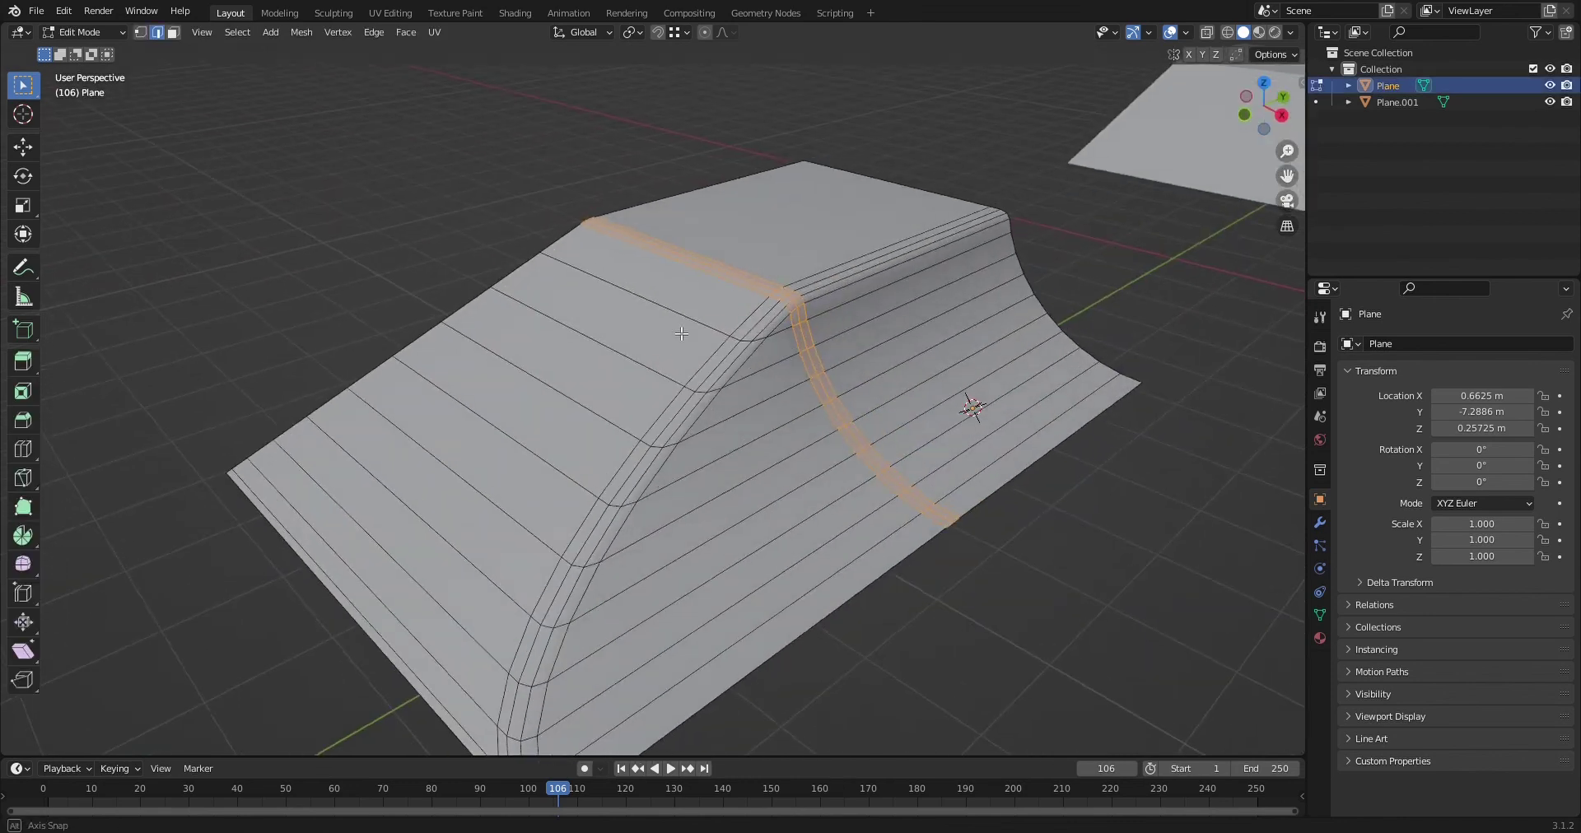
{"action": "scroll", "coordinate": [527, 300], "scroll_direction": "up", "scroll_amount": 1}
{"action": "left_click", "coordinate": [475, 289]}
{"action": "key", "text": "Tab"}
{"action": "scroll", "coordinate": [535, 349], "scroll_direction": "down", "scroll_amount": 5}
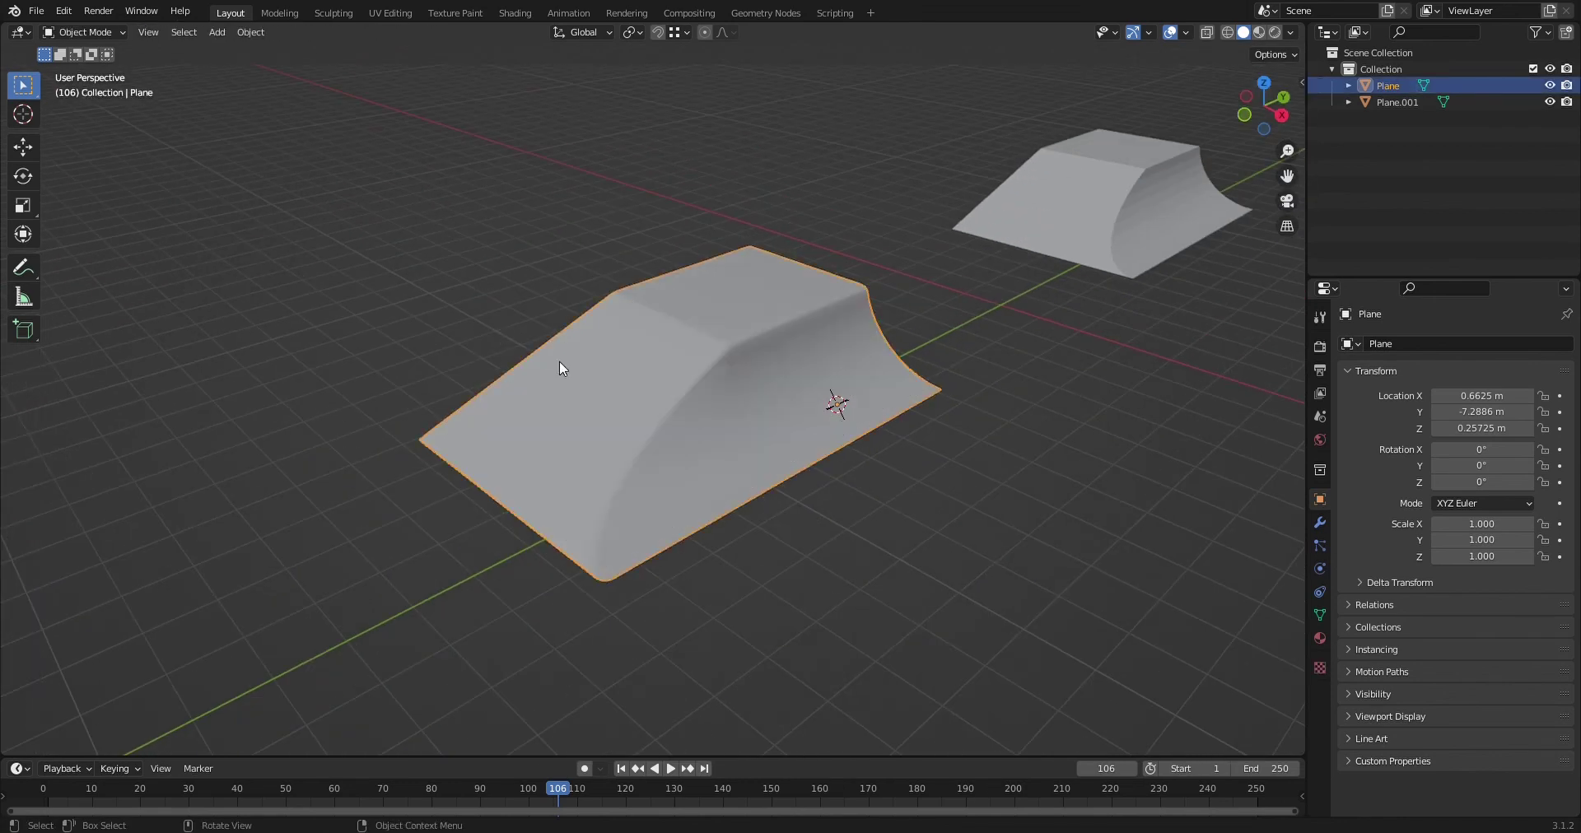
{"action": "scroll", "coordinate": [778, 461], "scroll_direction": "up", "scroll_amount": 2}
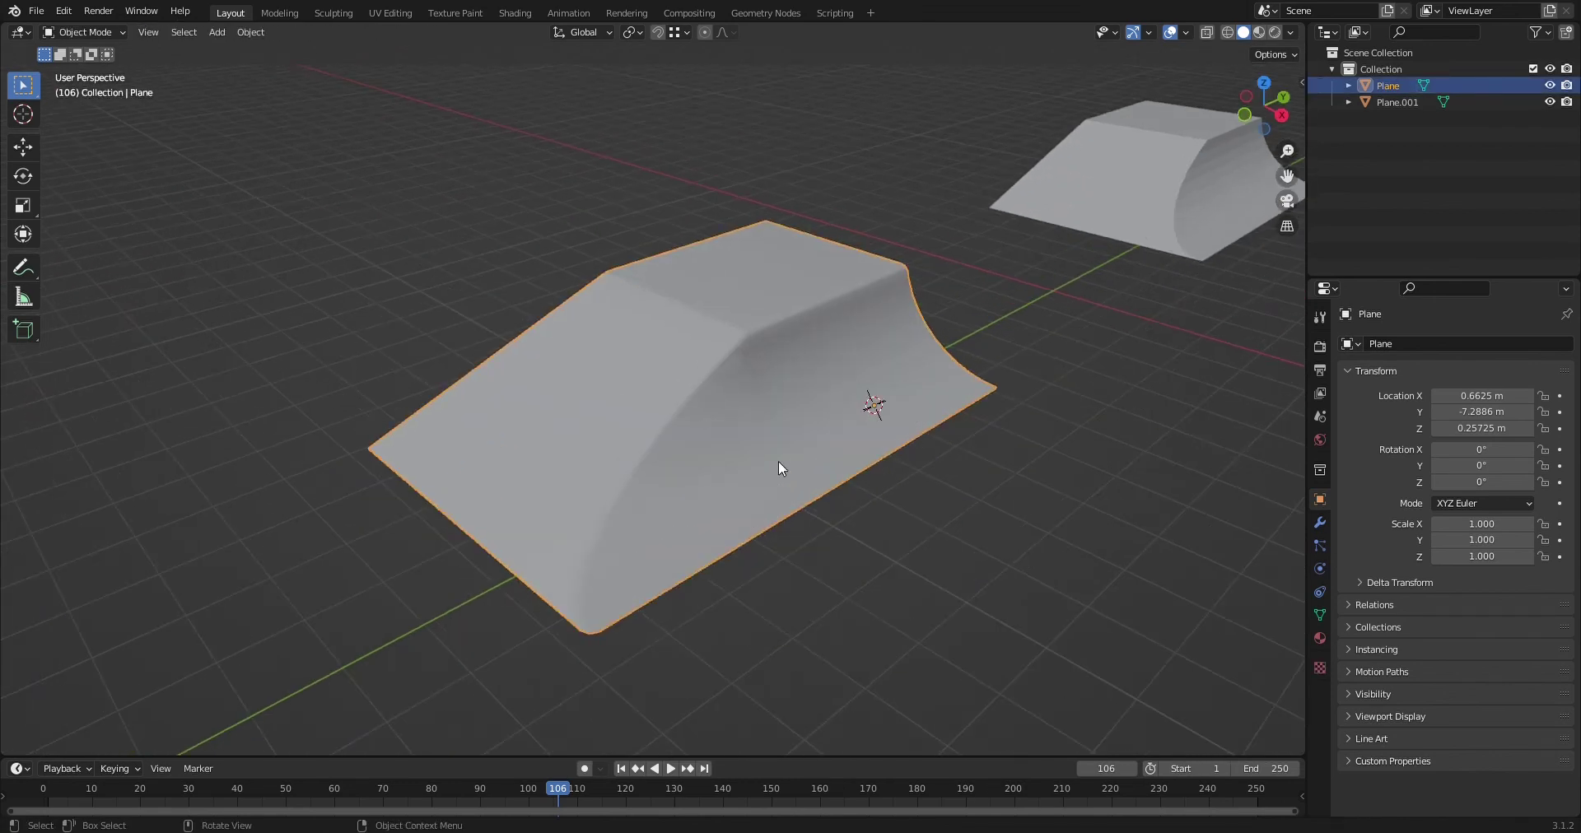